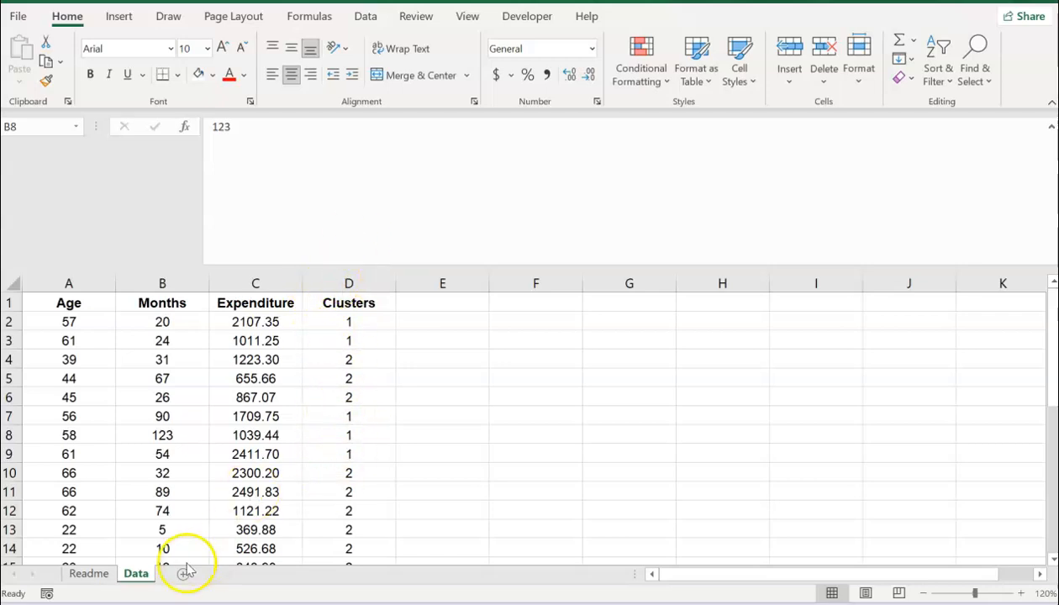
Step: Copy the entire contents of the Data sheet
left_click(9, 281)
left_click(9, 281)
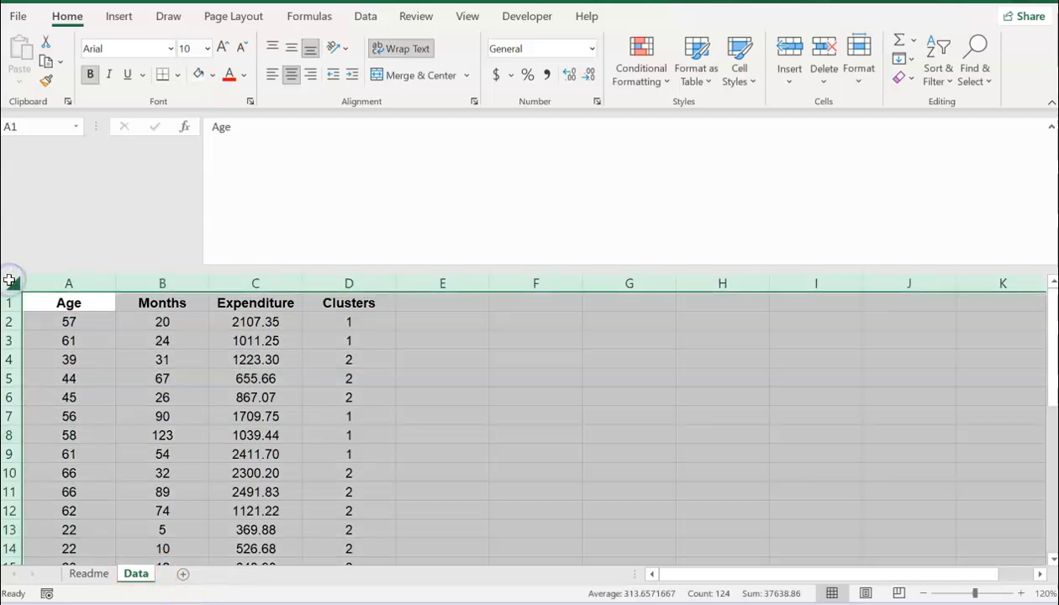
key("ctrl+c")
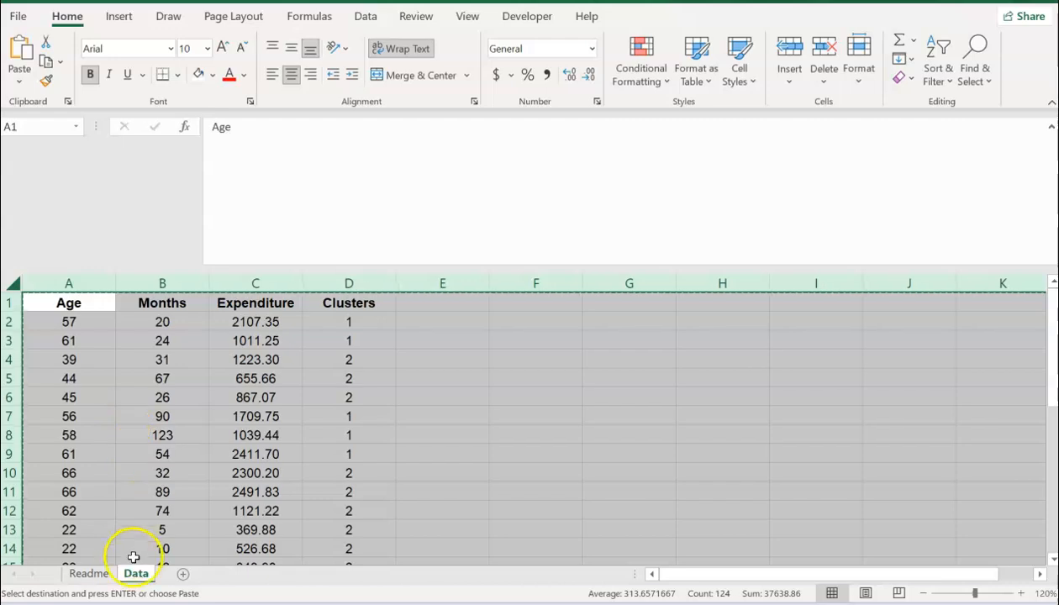
Step: Add a new sheet named Step1 and paste the Data table into it at A1
left_click(178, 574)
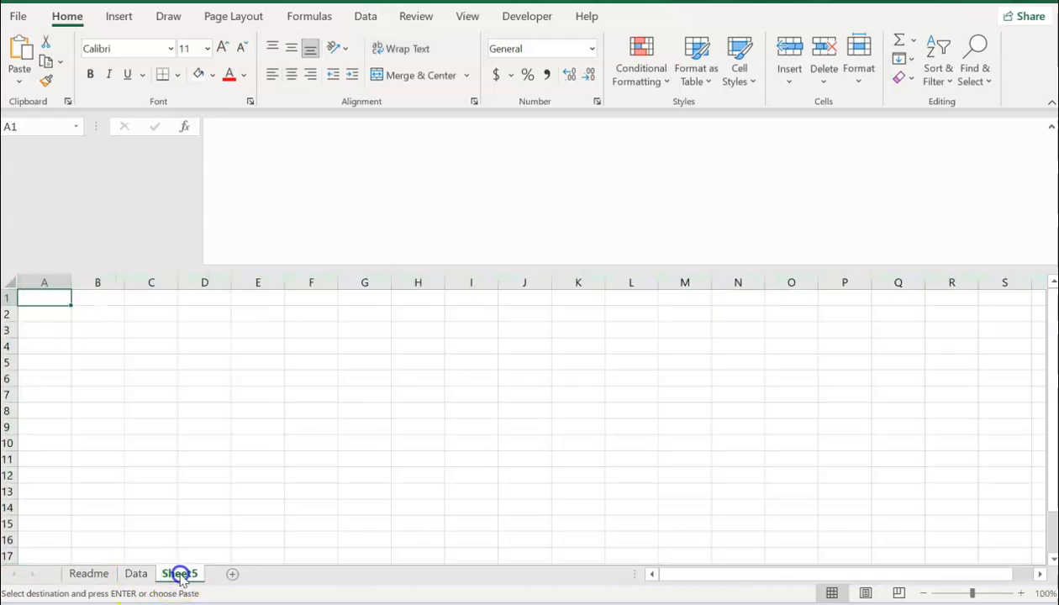
double_click(180, 574)
type("Step")
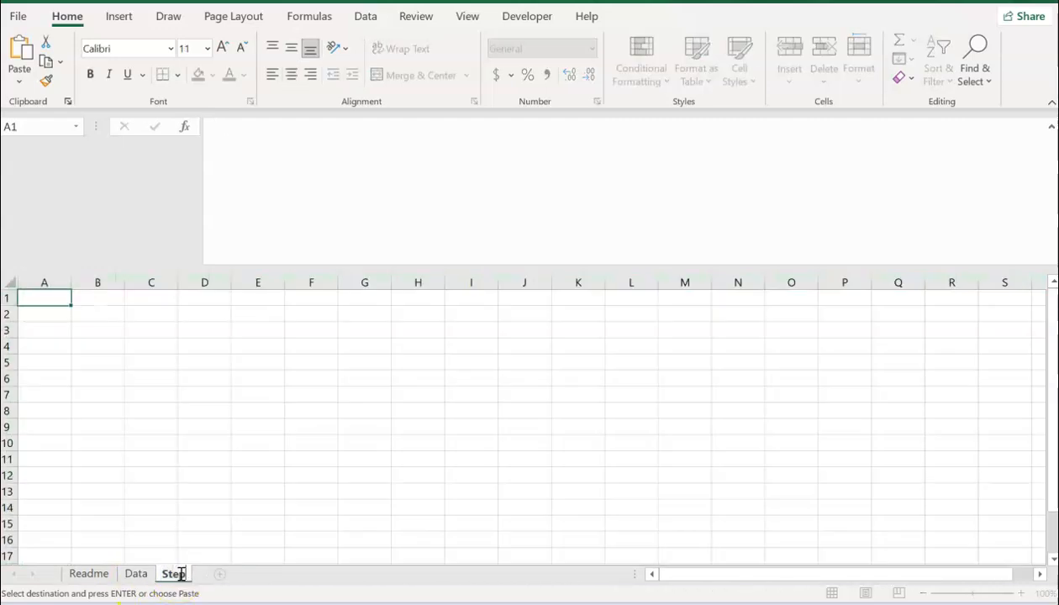
type("1")
left_click(175, 509)
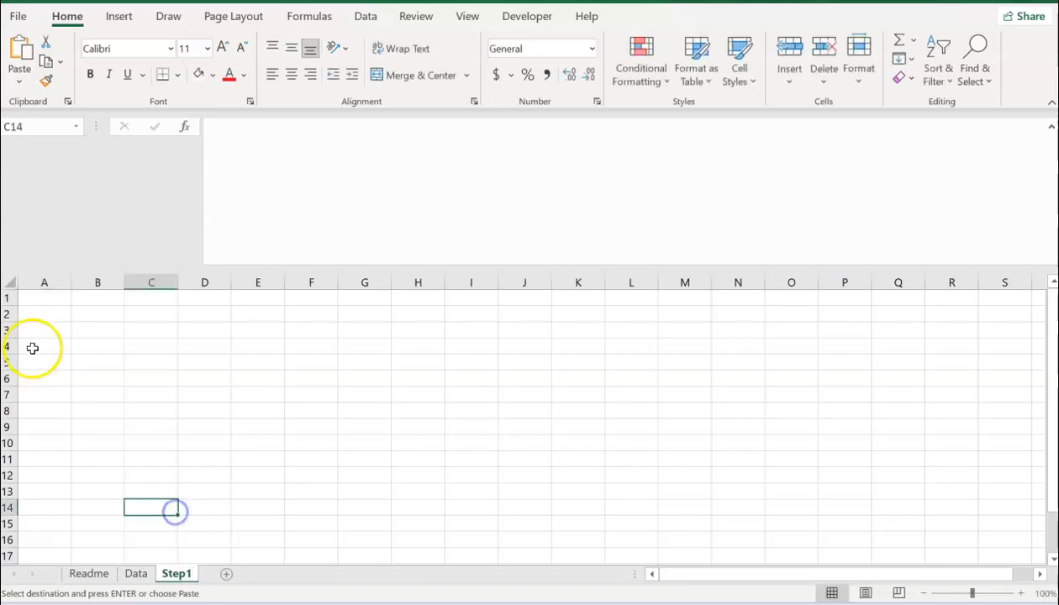
left_click(9, 281)
key("ctrl+v")
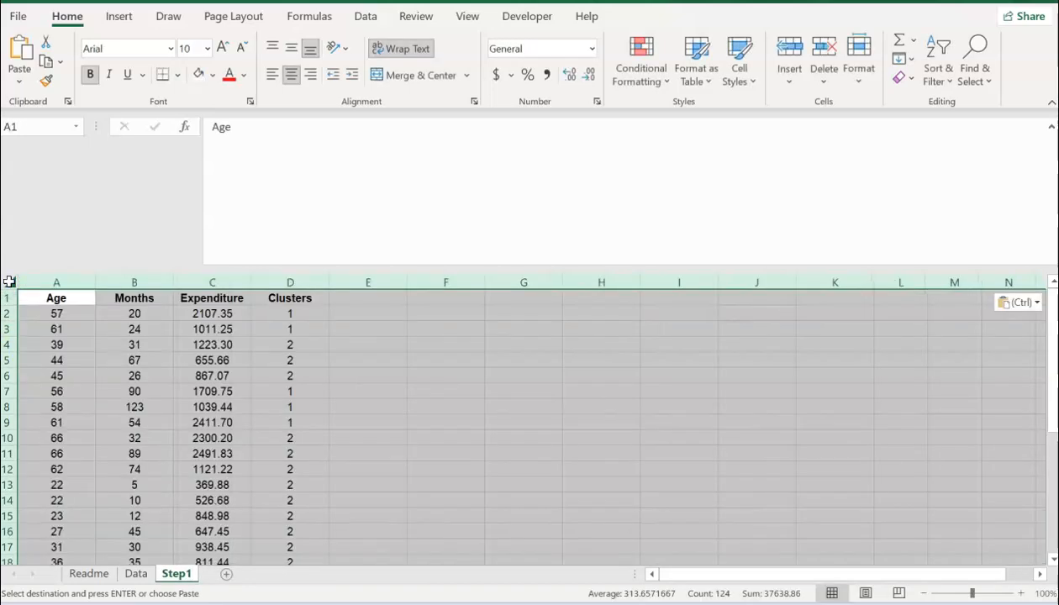
Step: Shade Step1's Clusters column D light gold
left_click(285, 283)
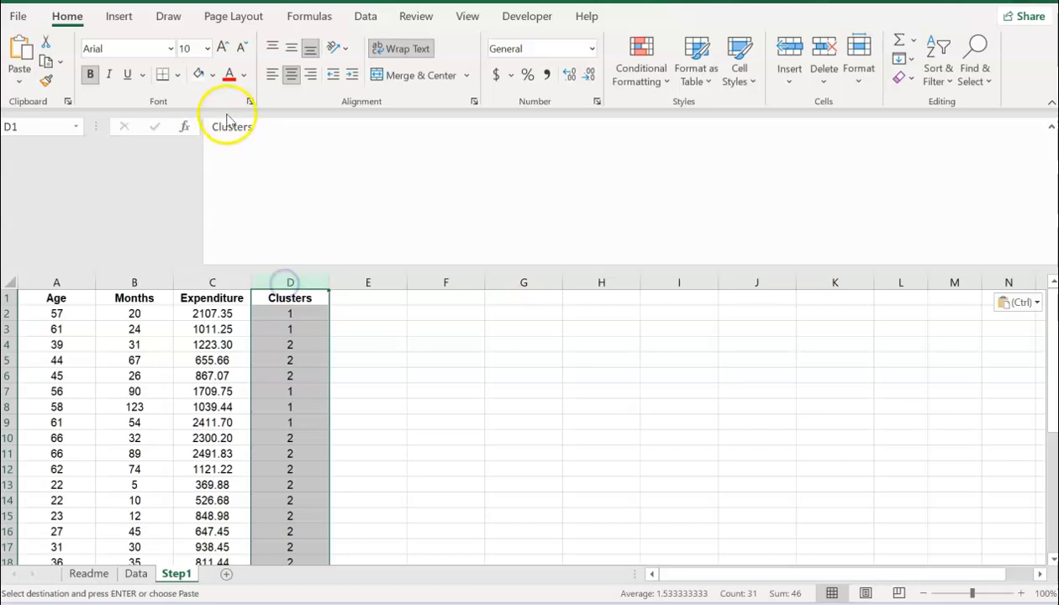
left_click(212, 75)
left_click(298, 137)
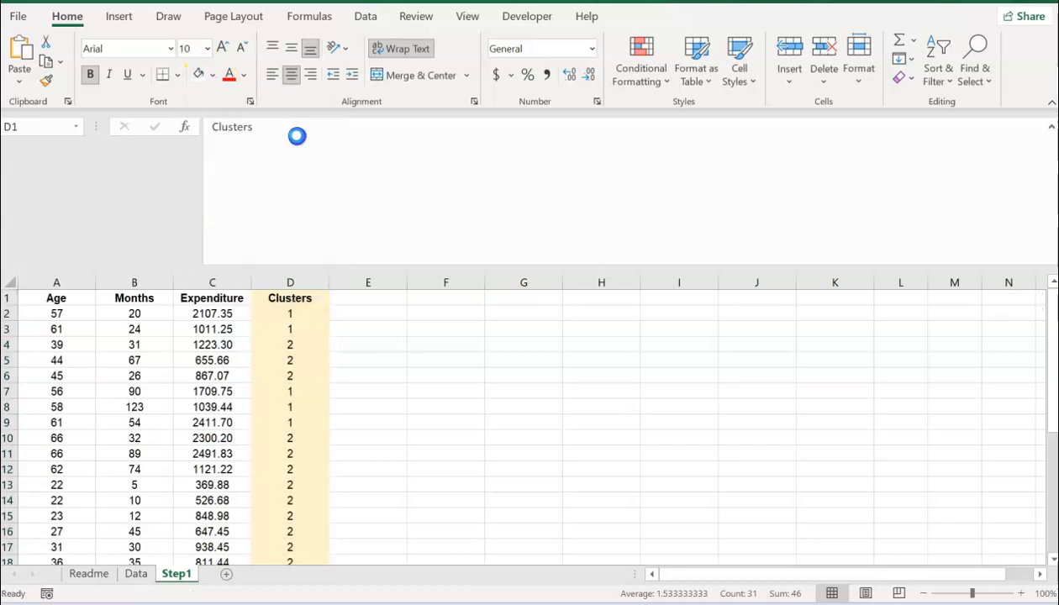
left_click(220, 360)
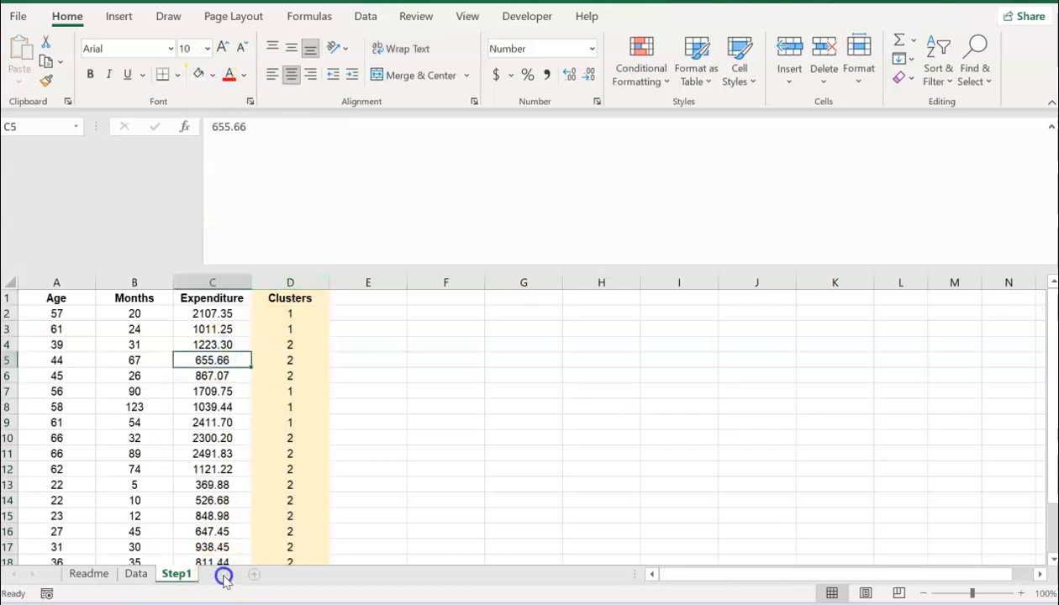
left_click(223, 574)
Step: Name the new sheet Step2 and paste a copy of the whole Step1 table into it
double_click(219, 575)
type("Step")
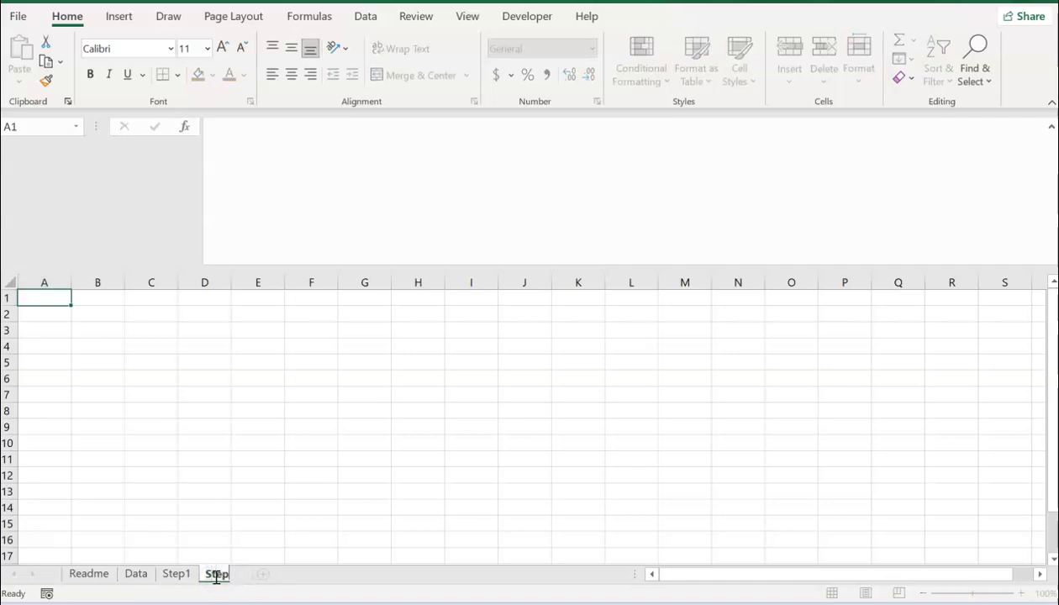
type("2")
left_click(222, 504)
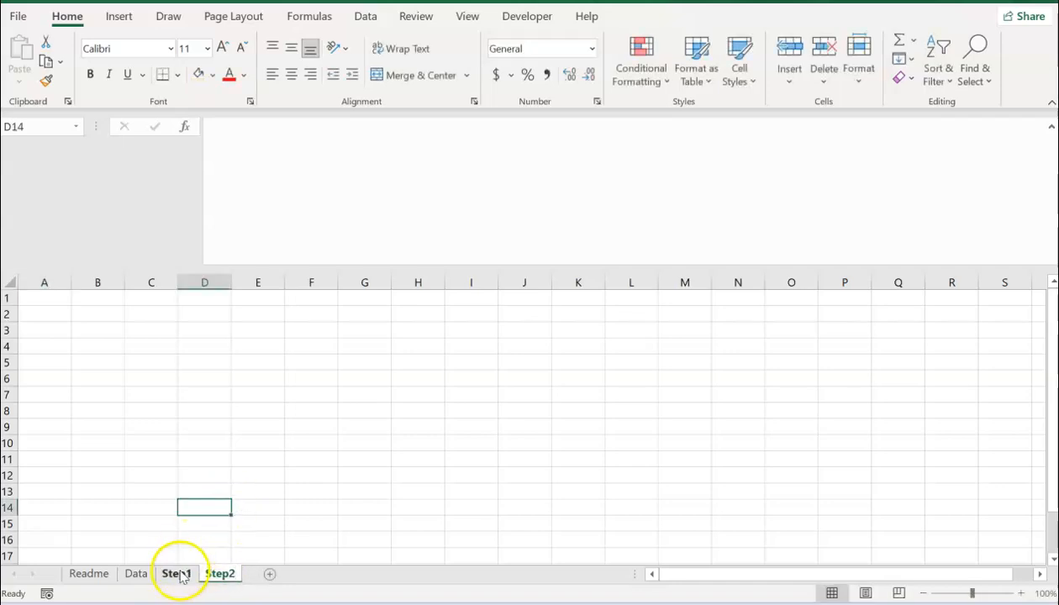
left_click(176, 574)
left_click(8, 281)
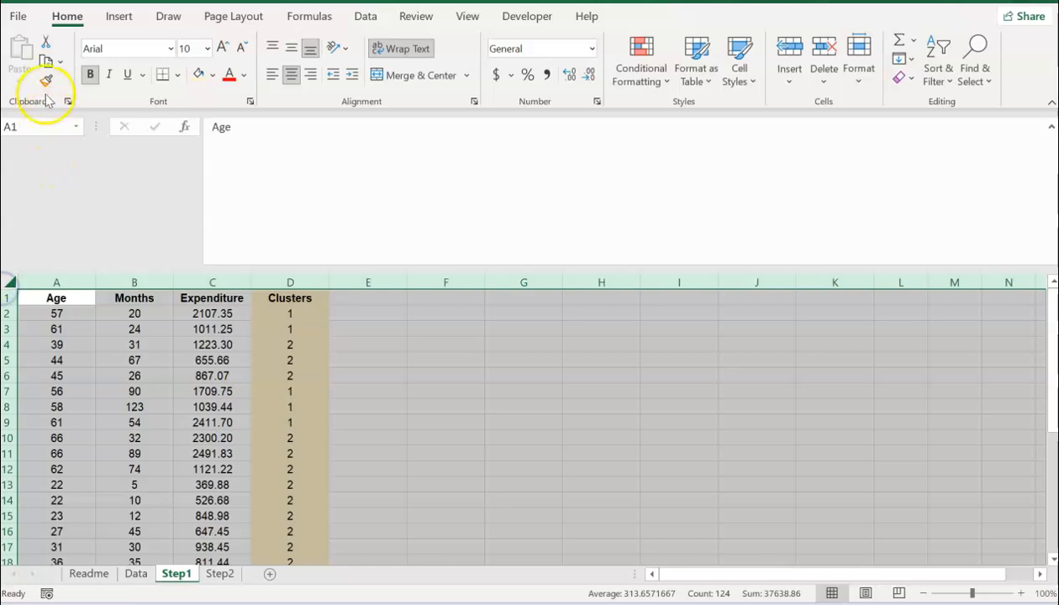
left_click(46, 63)
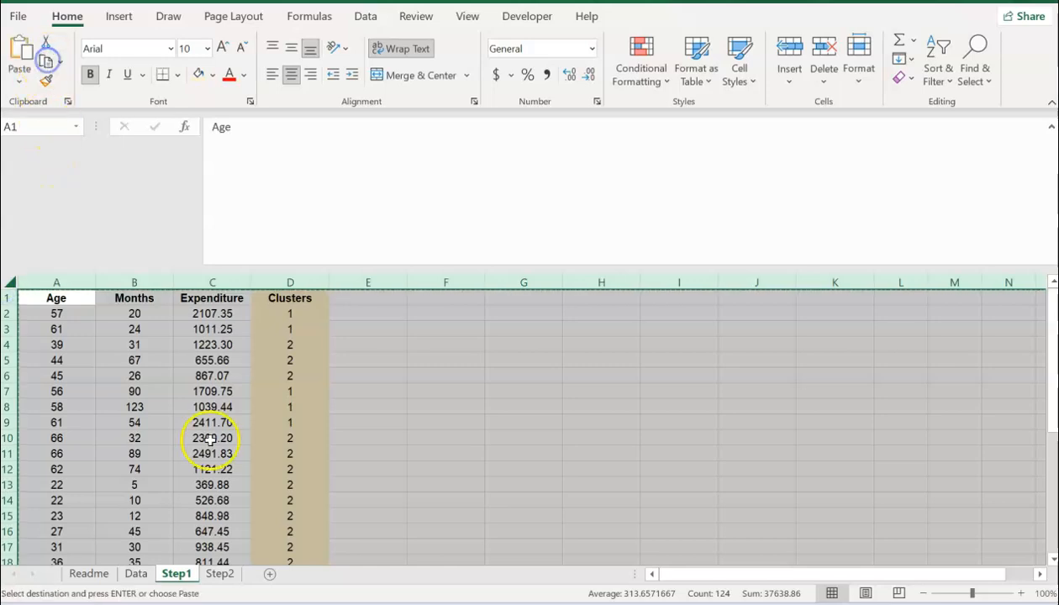
left_click(218, 574)
left_click(7, 281)
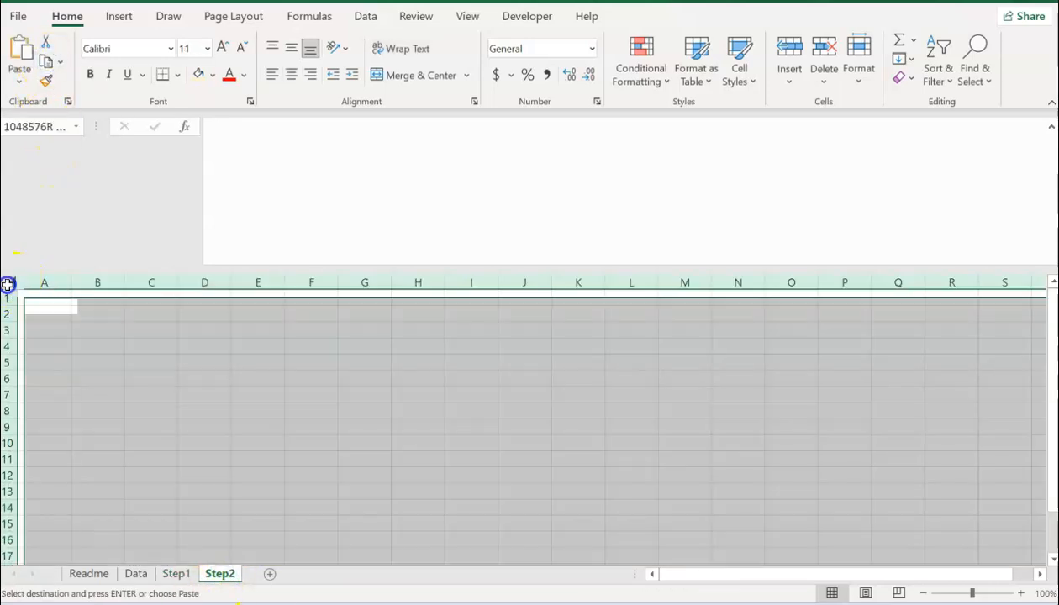
left_click(19, 50)
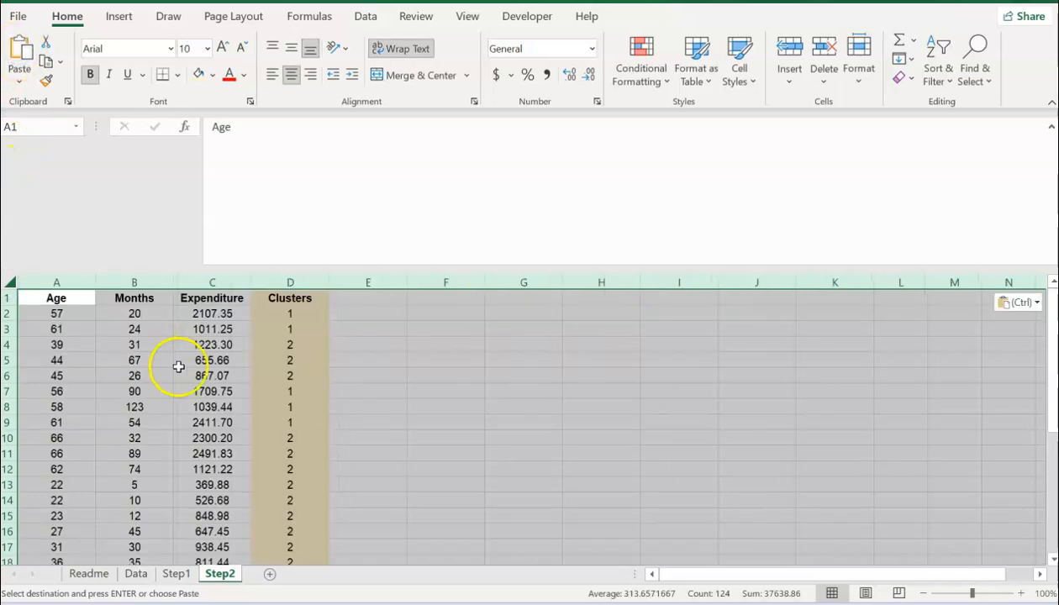
Step: Set Step2's Clusters column D fill to white, removing the gold shading
left_click(275, 345)
left_click(293, 298)
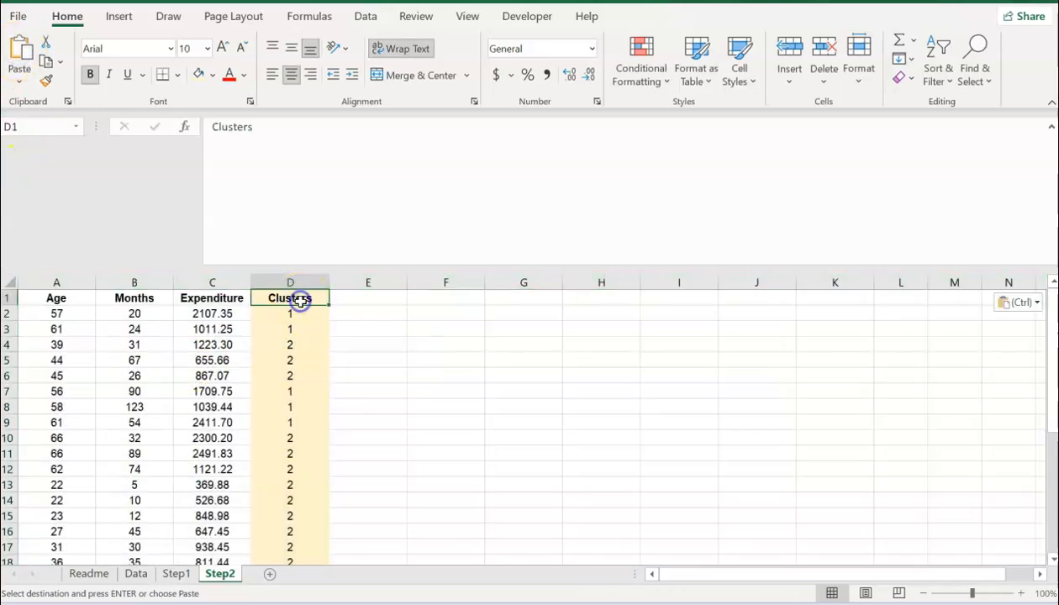
left_click(296, 281)
left_click(212, 75)
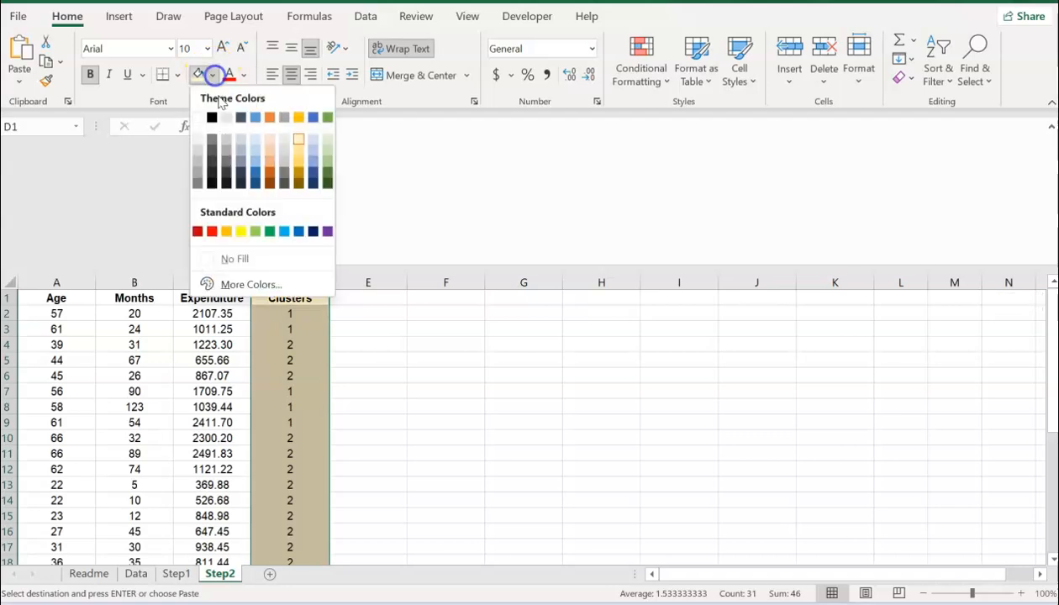
left_click(198, 118)
Step: Enter the headings 'Age z-score' in E1, 'Months z-score' in F1 and 'Expenditure z-score' in G1
left_click(345, 296)
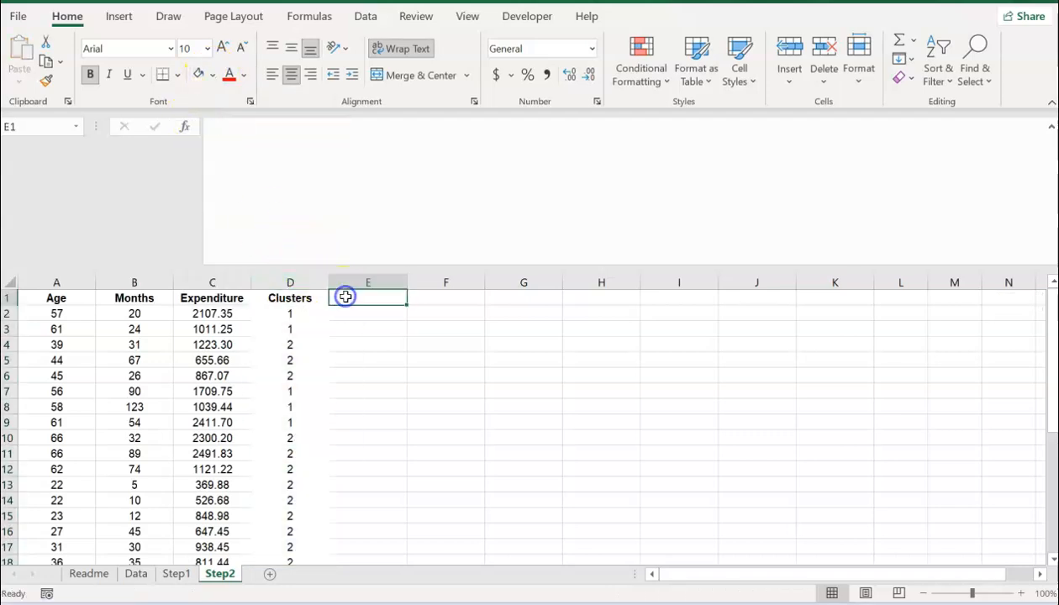
type("Ag")
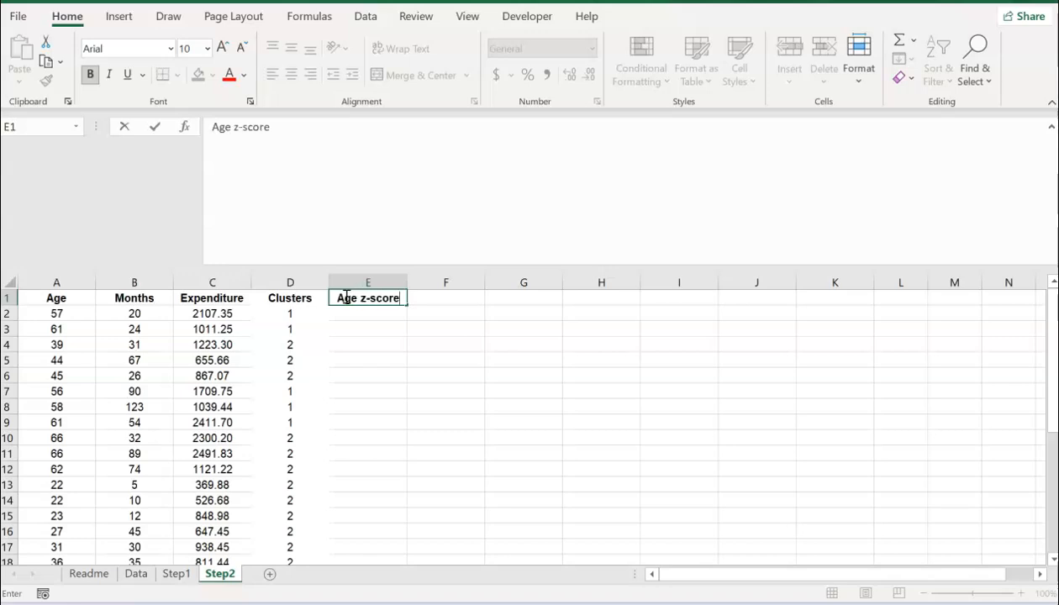
type("e z-score")
key("Return")
left_click(346, 296)
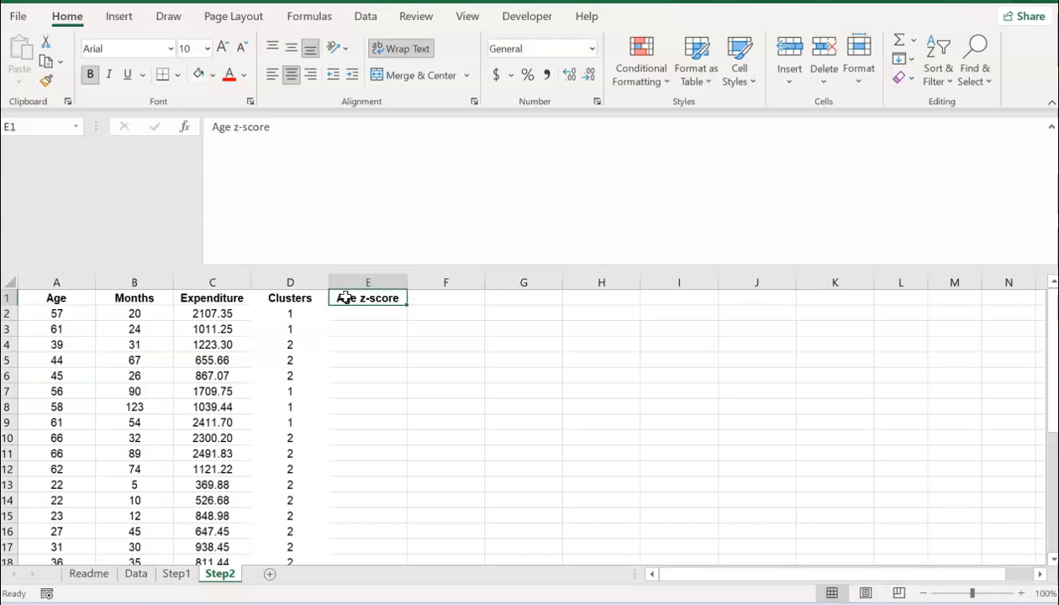
left_click(422, 299)
type("M")
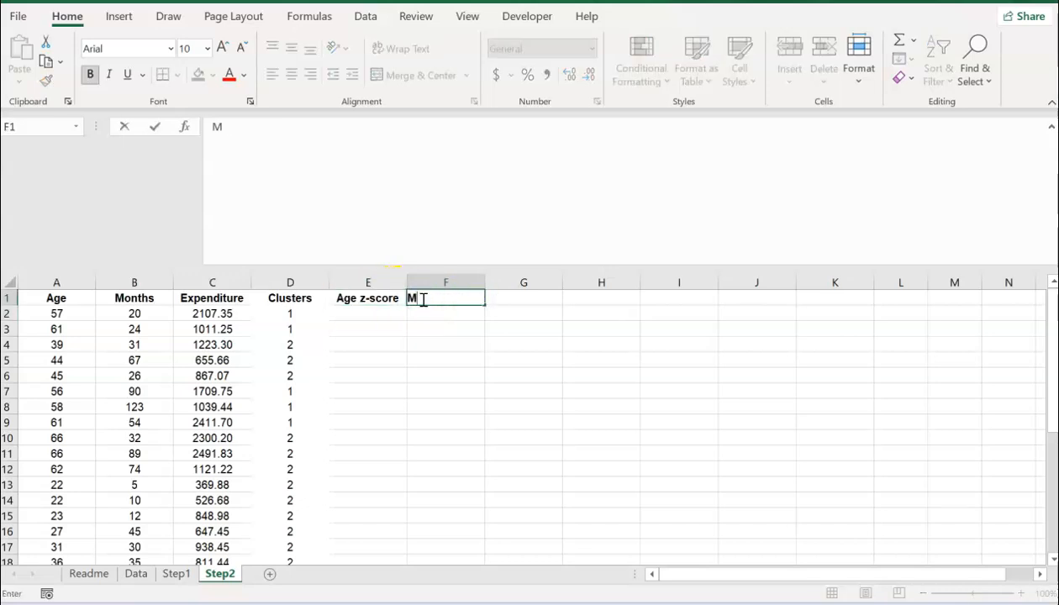
type("onths z-score")
key("Tab")
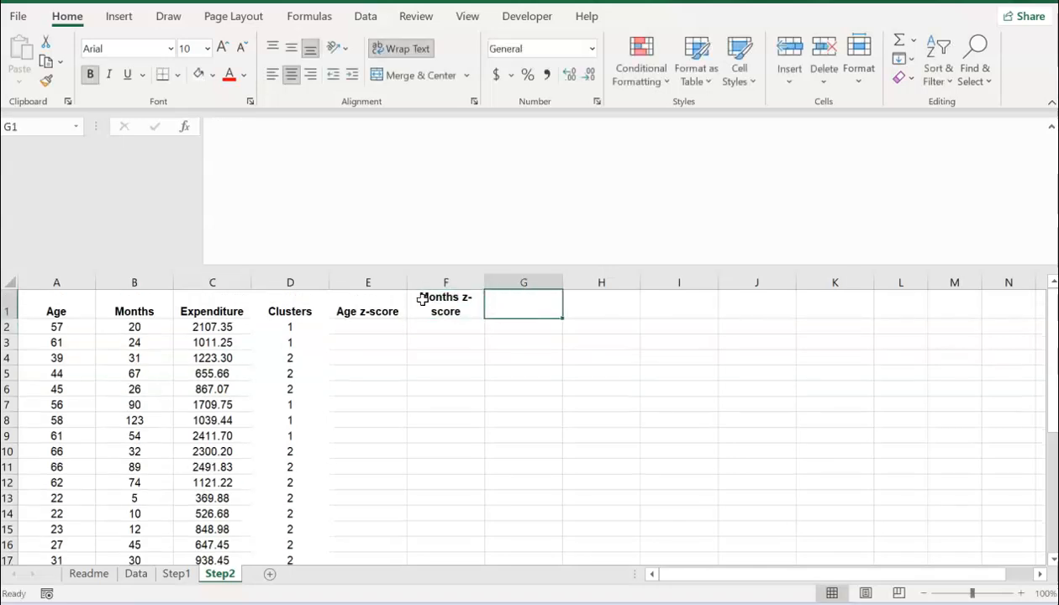
type("Expen")
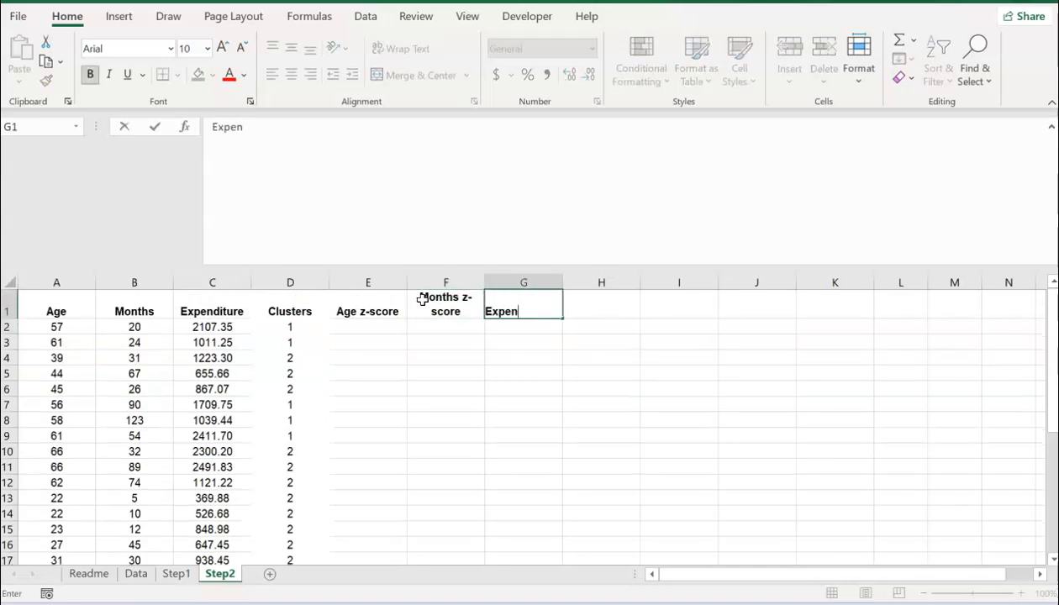
type("diture z-")
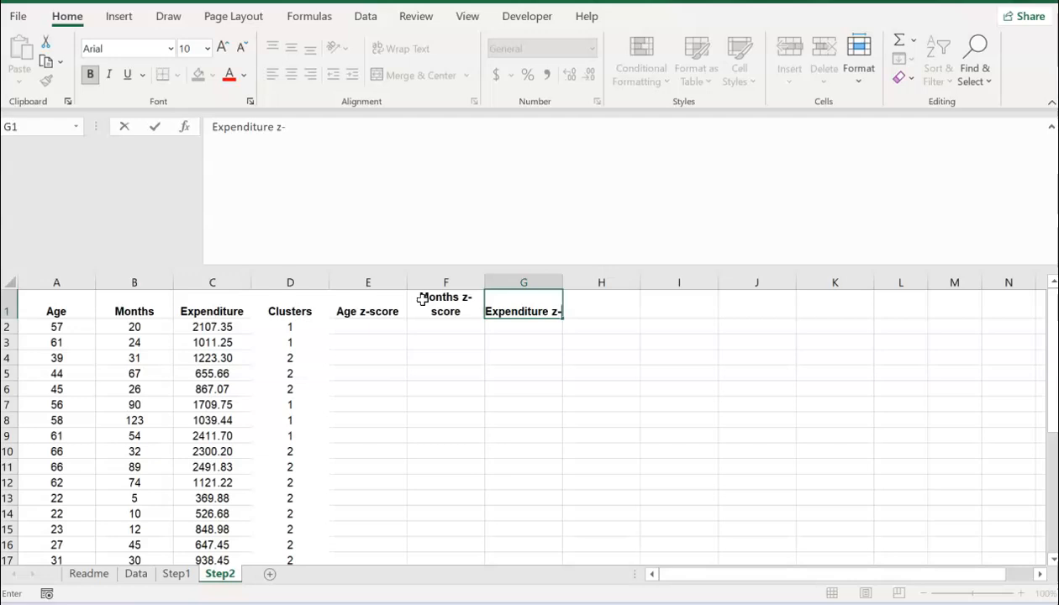
type("score")
key("Return")
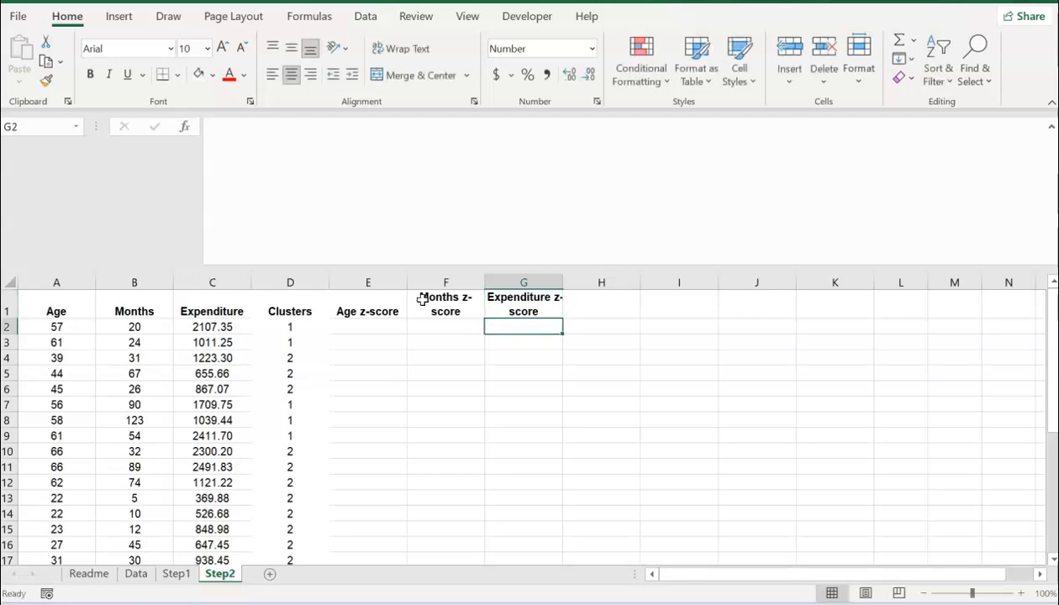
left_click(369, 332)
Step: Enter =A2-average(A2:A31) in E2, then place the cursor before A2 to add a bracket
type("=")
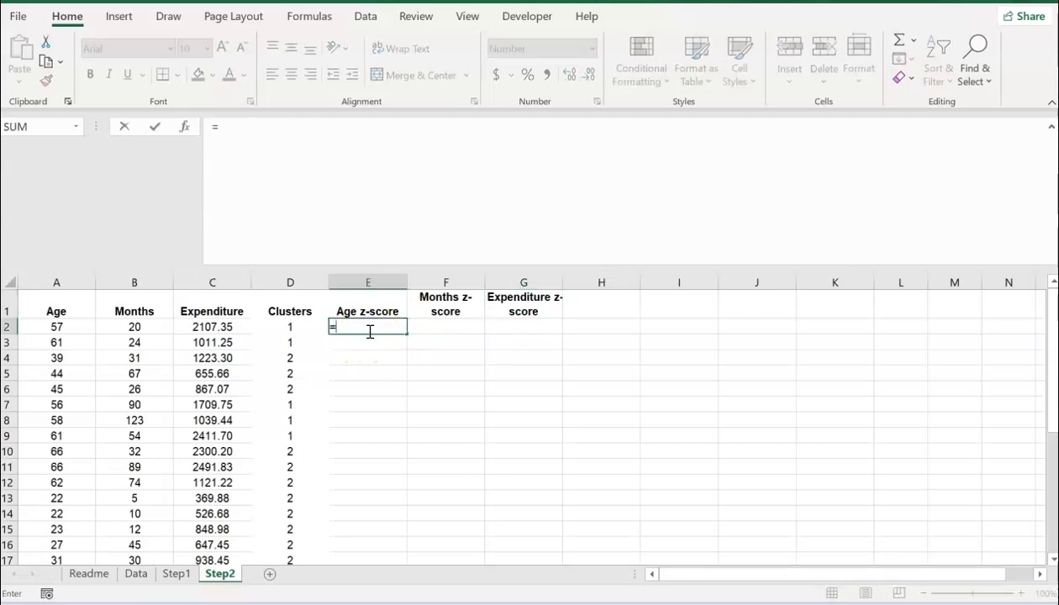
left_click(53, 325)
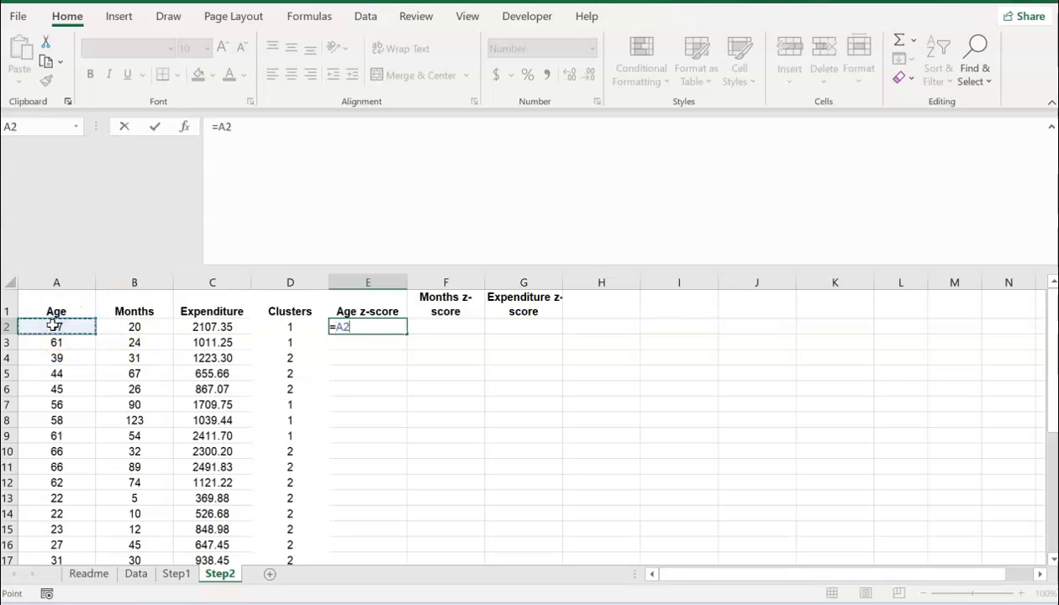
type("-ave")
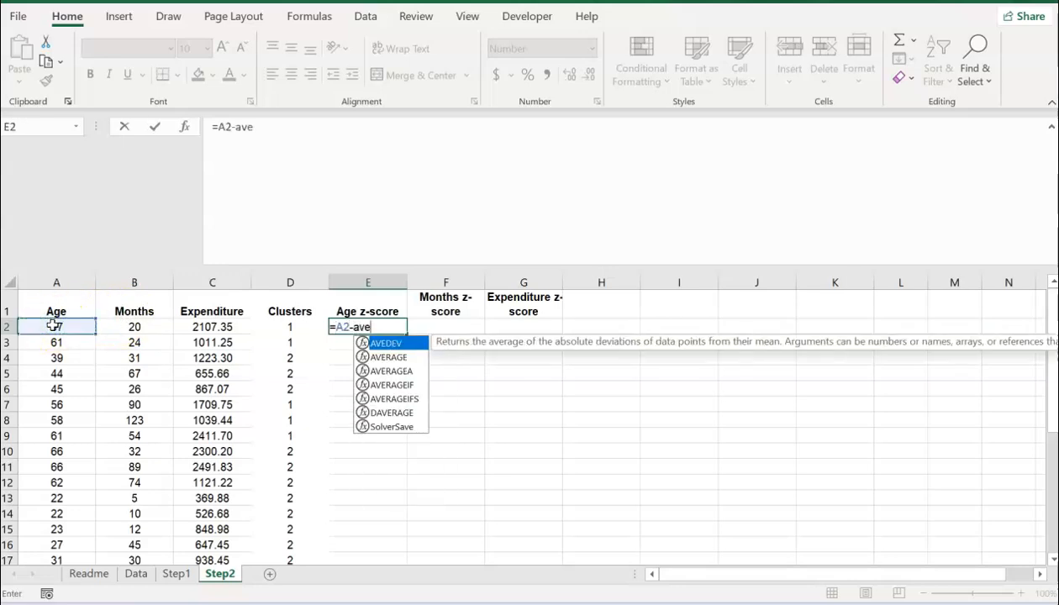
type("rage(")
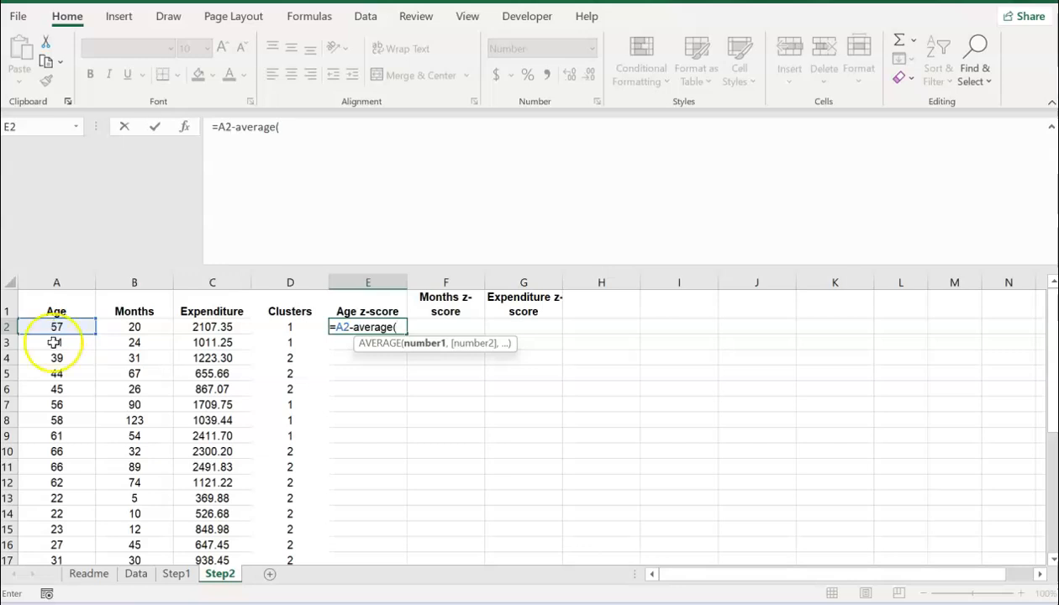
left_click(57, 327)
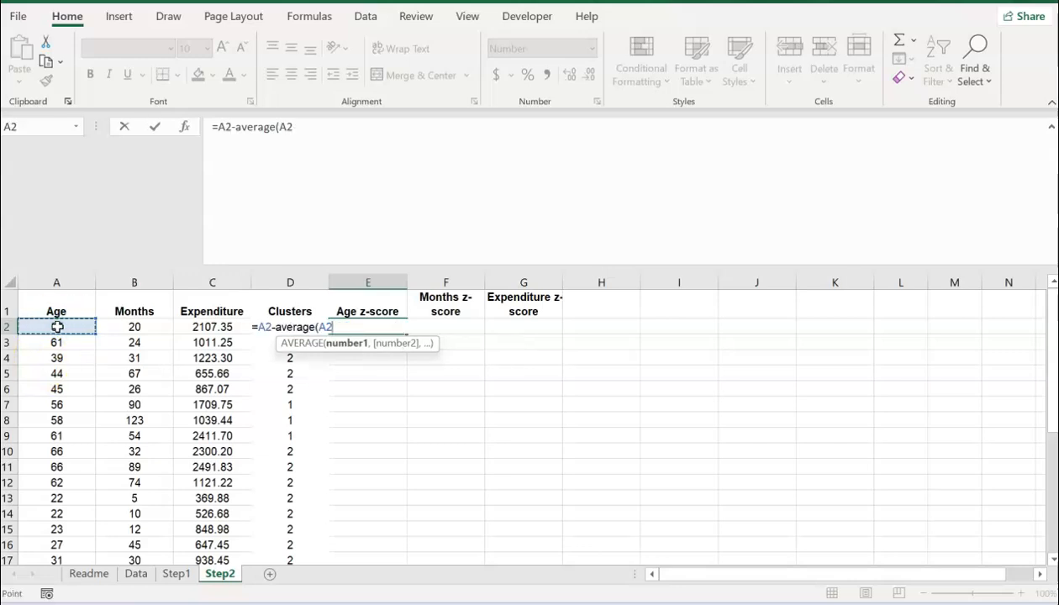
key("ctrl+shift+Down")
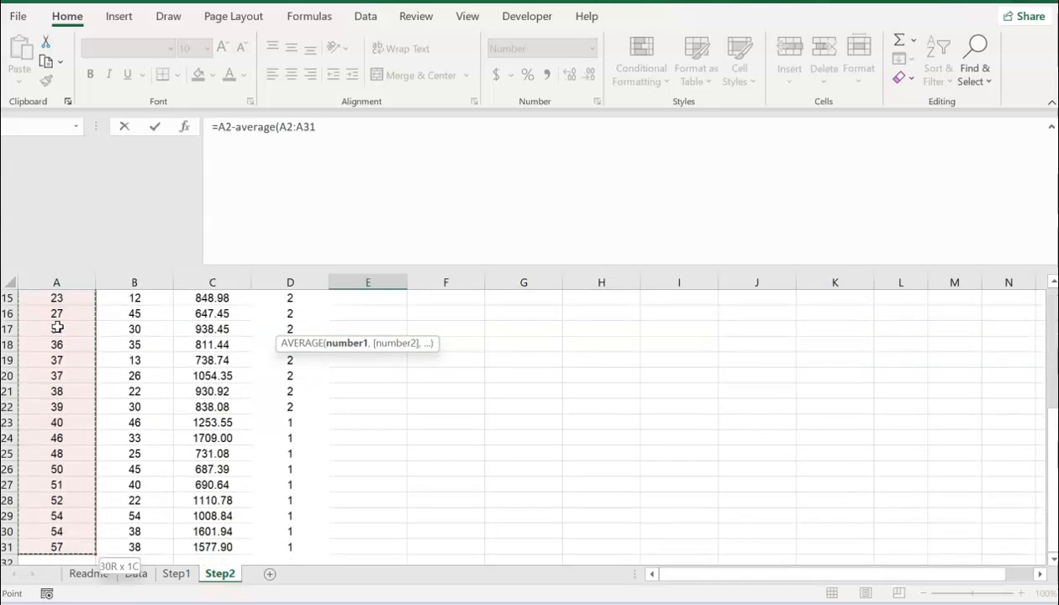
type(")")
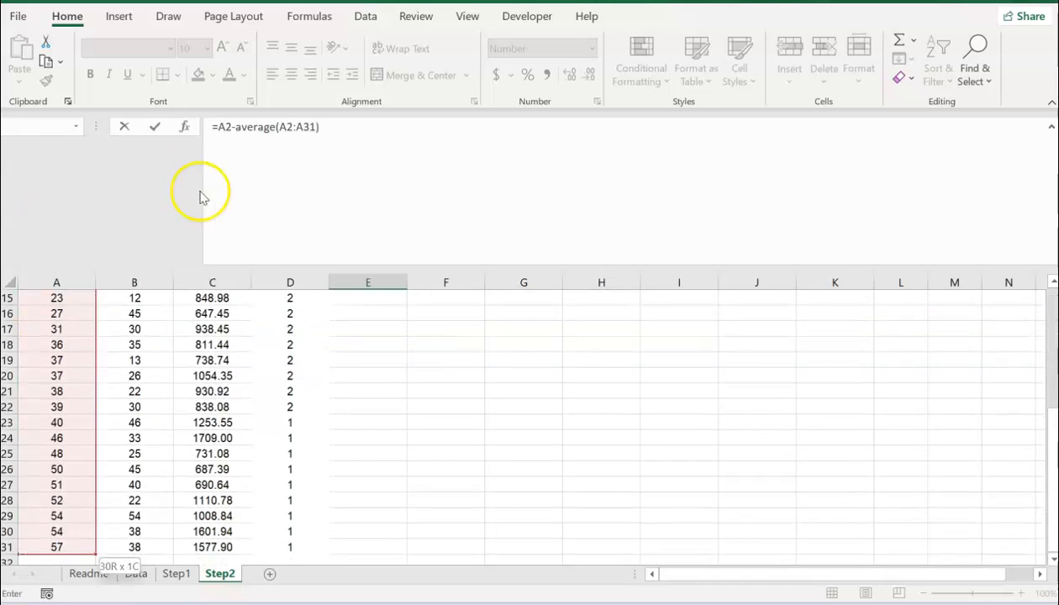
left_click(219, 127)
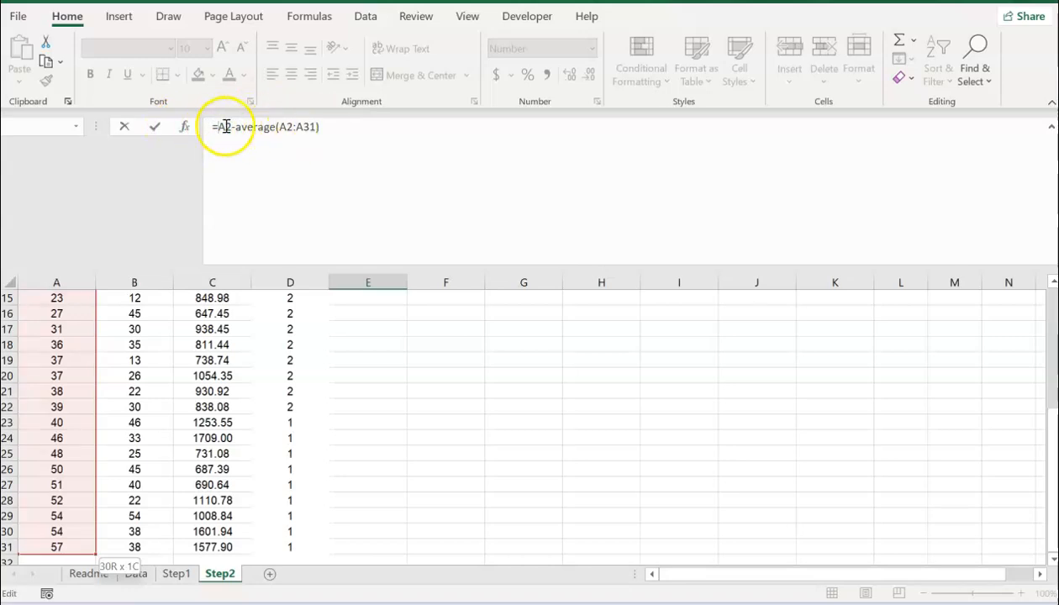
Step: Complete E2 as =(A2-average(A2:A31))/stdev(A2:A31), accepting Excel's correction, so it shows 0.85
type("(")
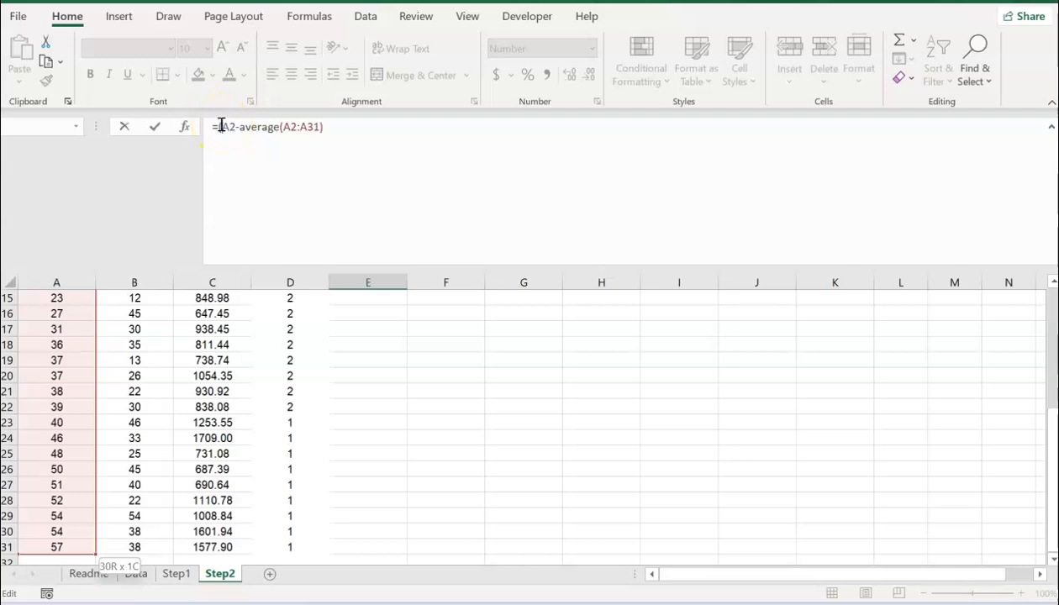
left_click(363, 130)
type(")/std")
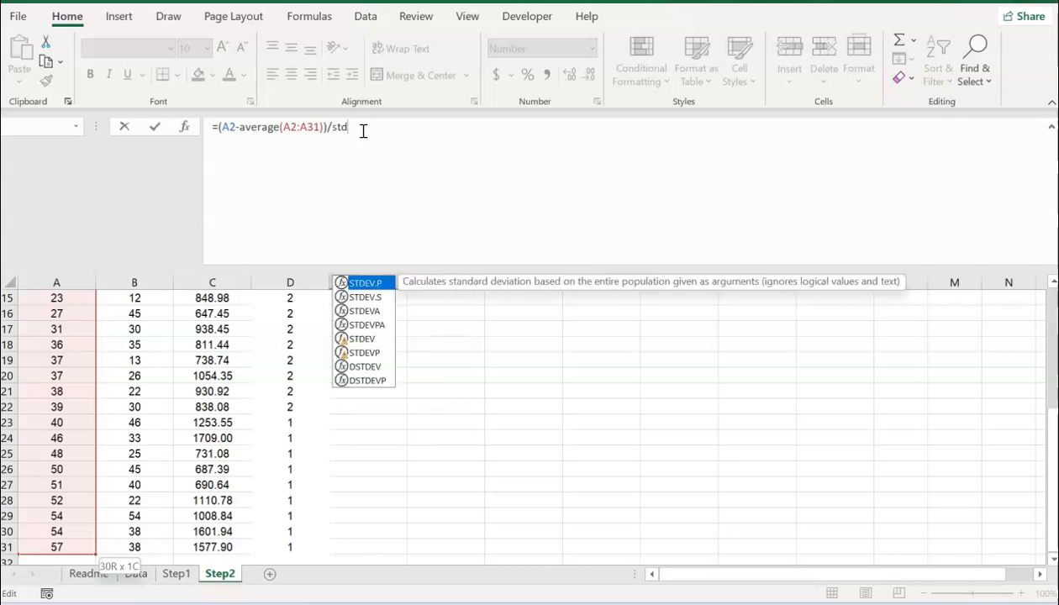
type("ev(")
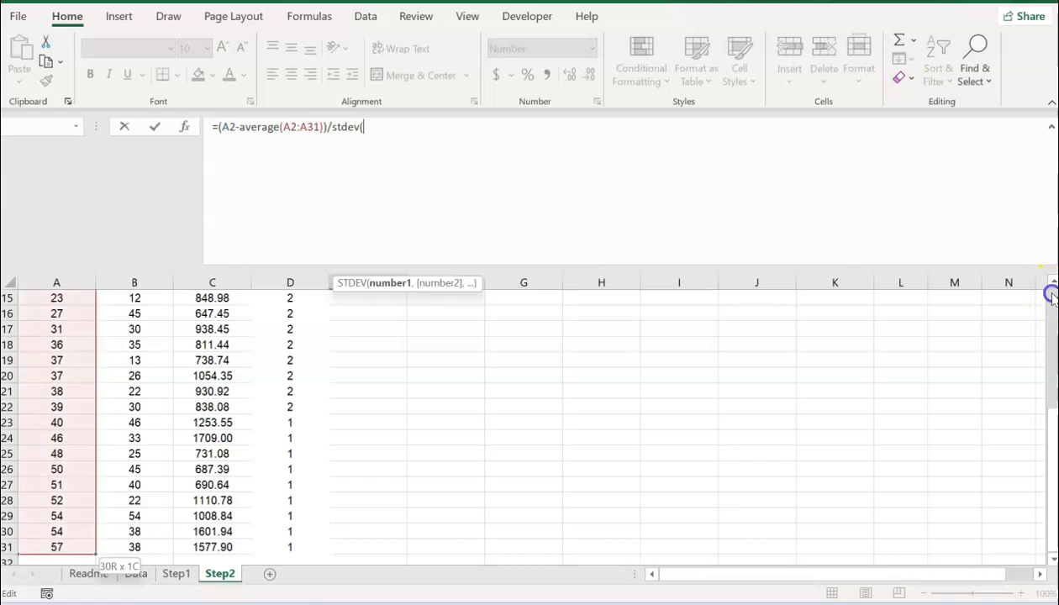
scroll(1053, 299, "up", 5)
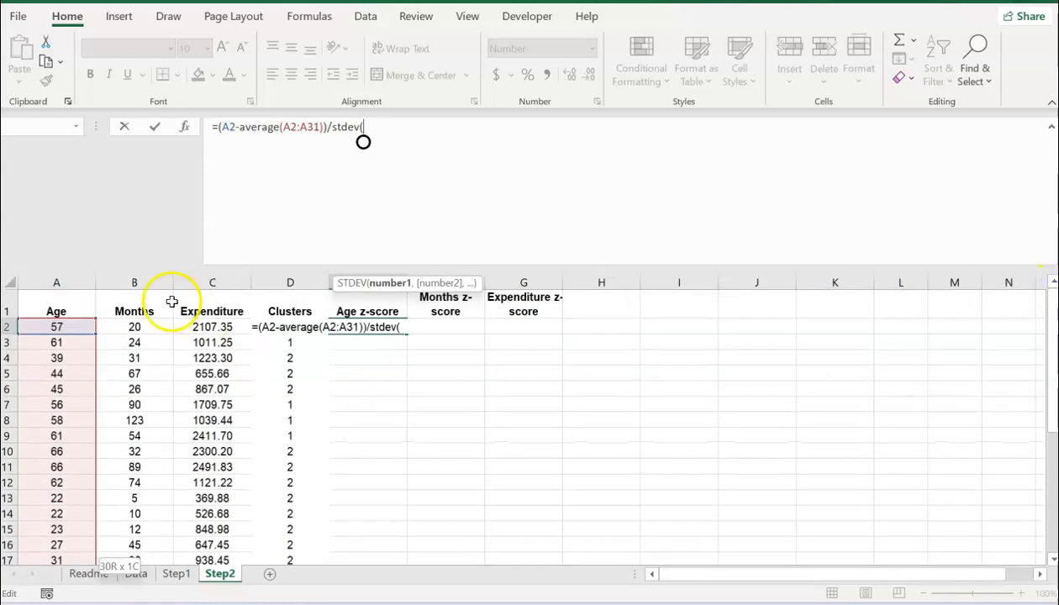
left_click(70, 328)
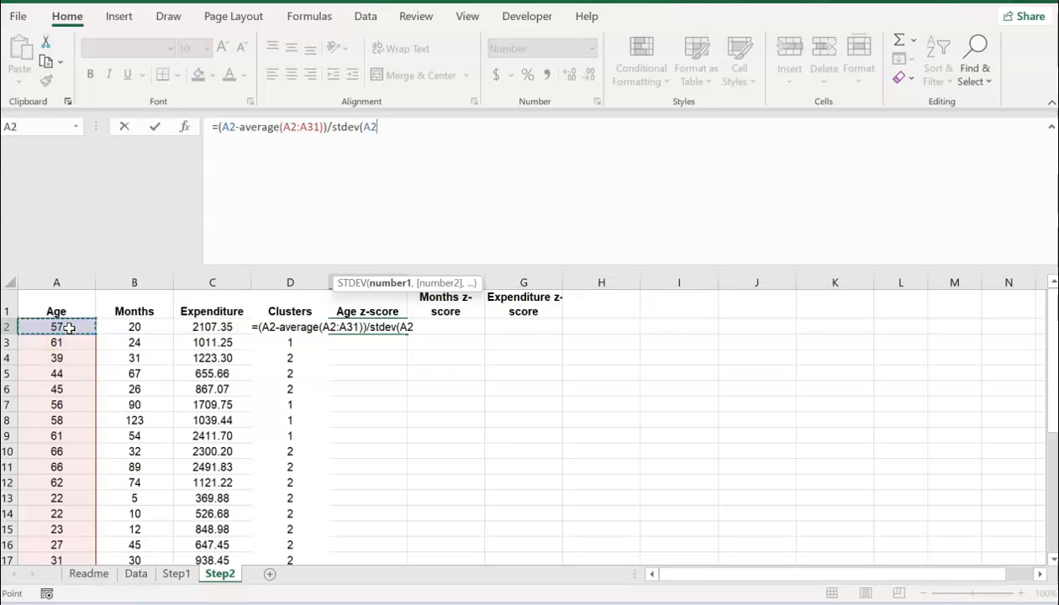
key("ctrl+shift+Down")
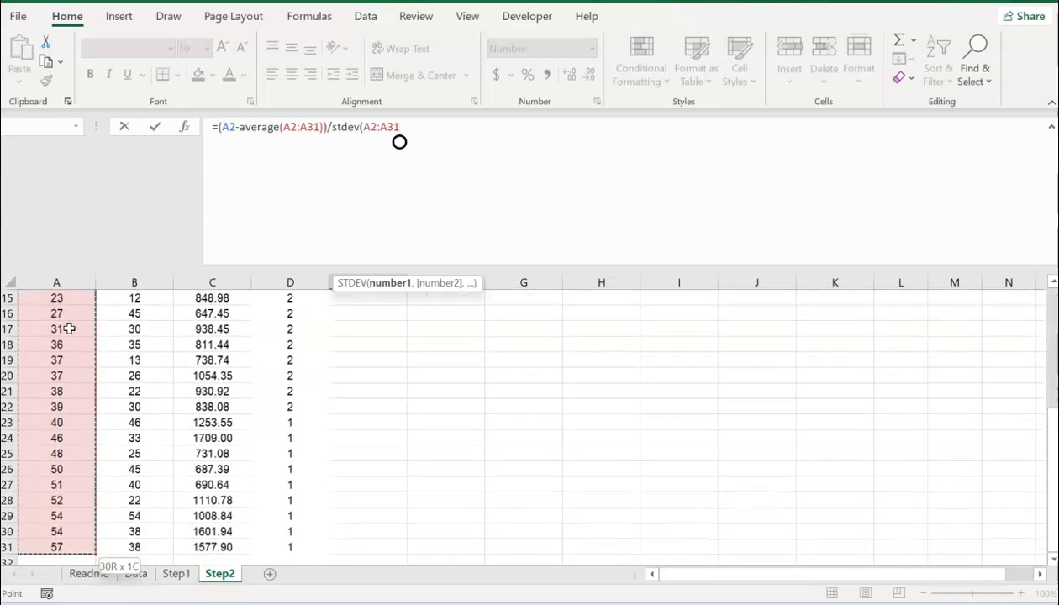
type(")")
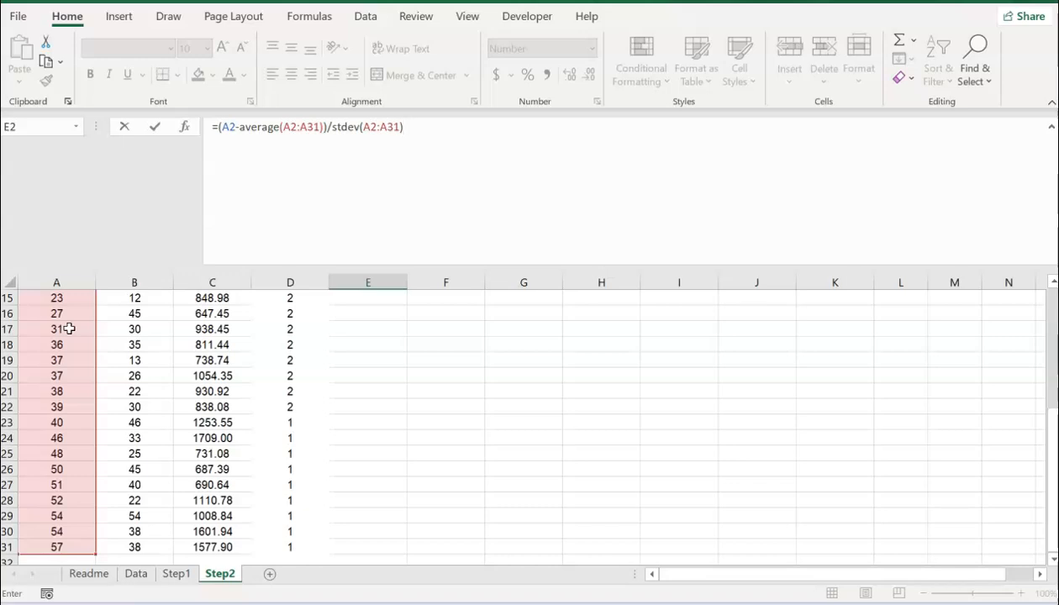
key("Return")
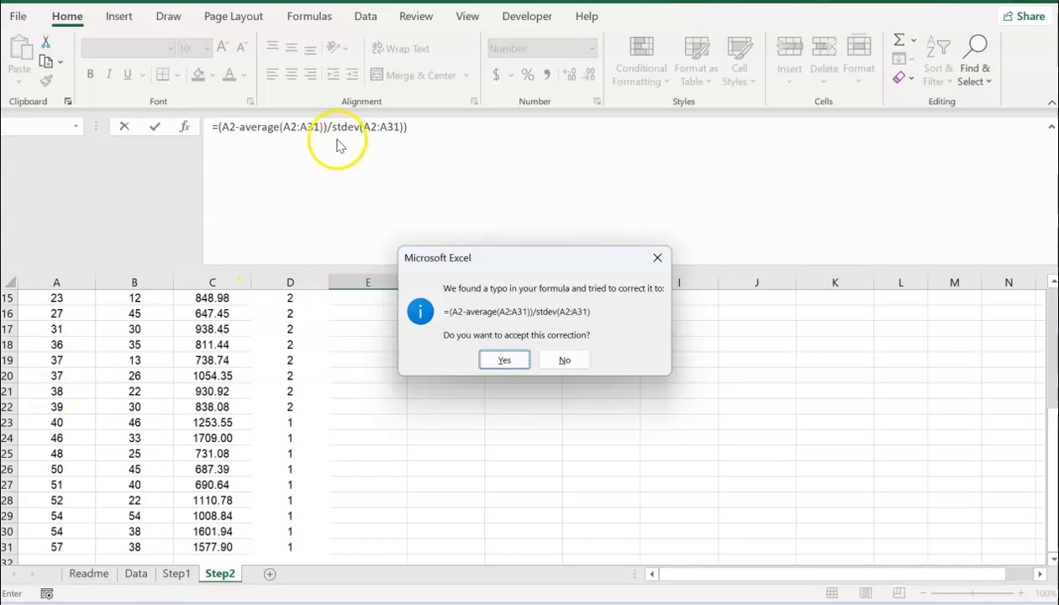
left_click(505, 360)
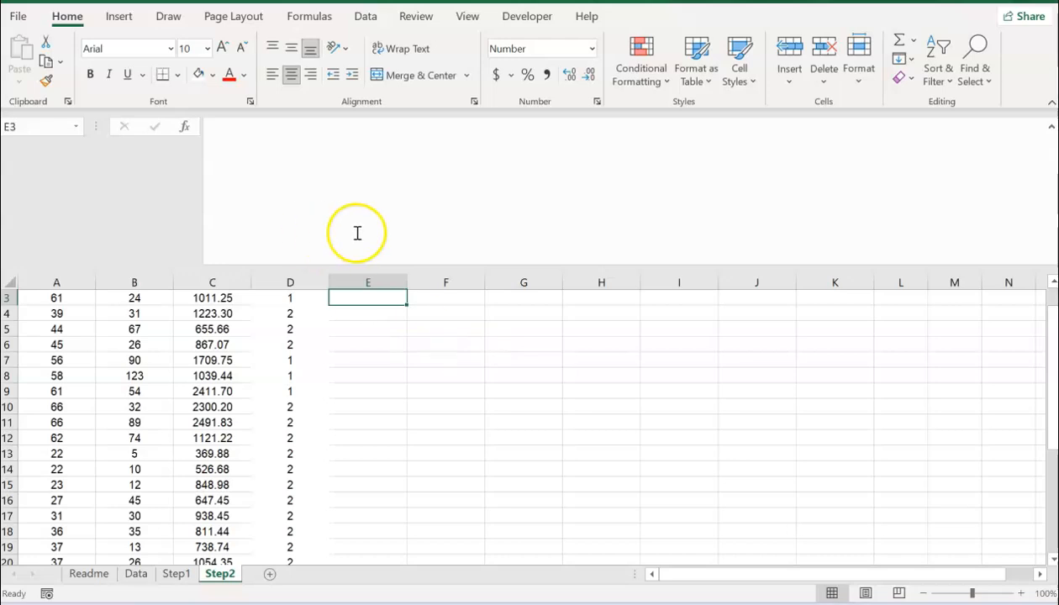
key("Left")
key("Right")
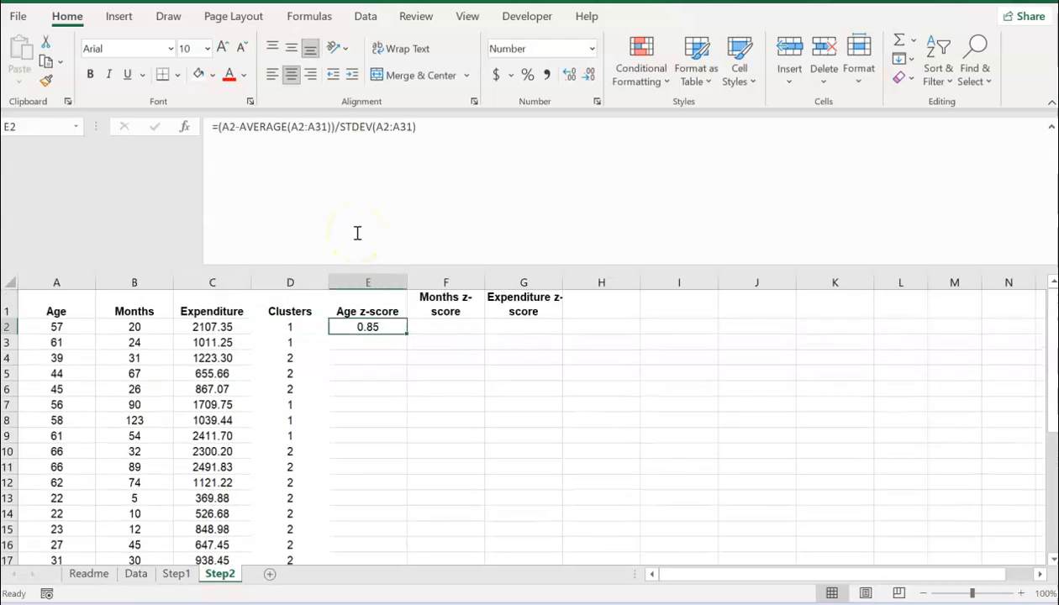
left_click(456, 133)
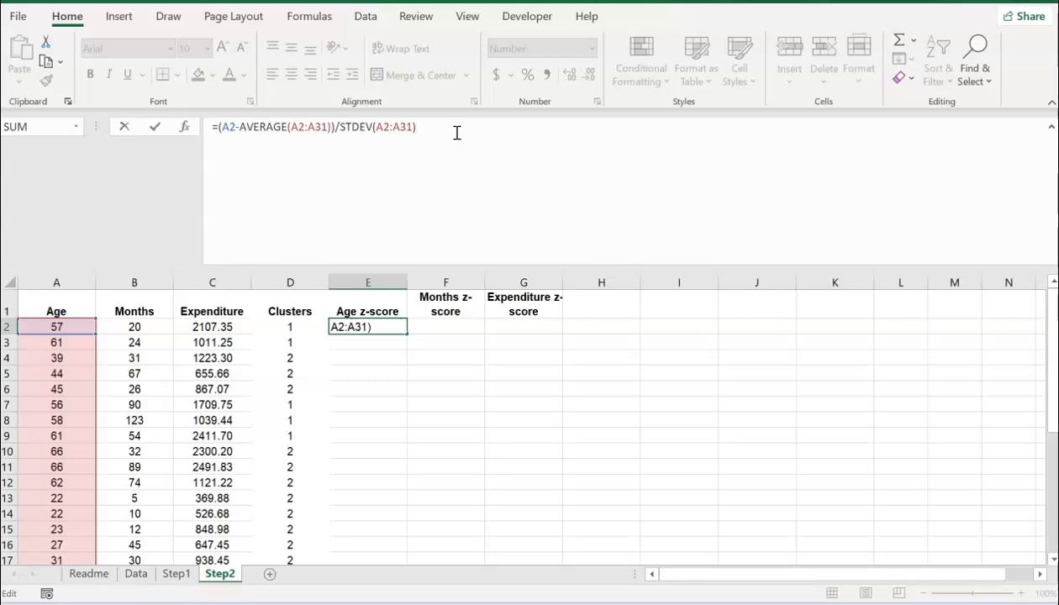
key("Return")
key("Up")
left_click_drag(404, 338, 399, 416)
left_click(370, 358)
left_click(428, 136)
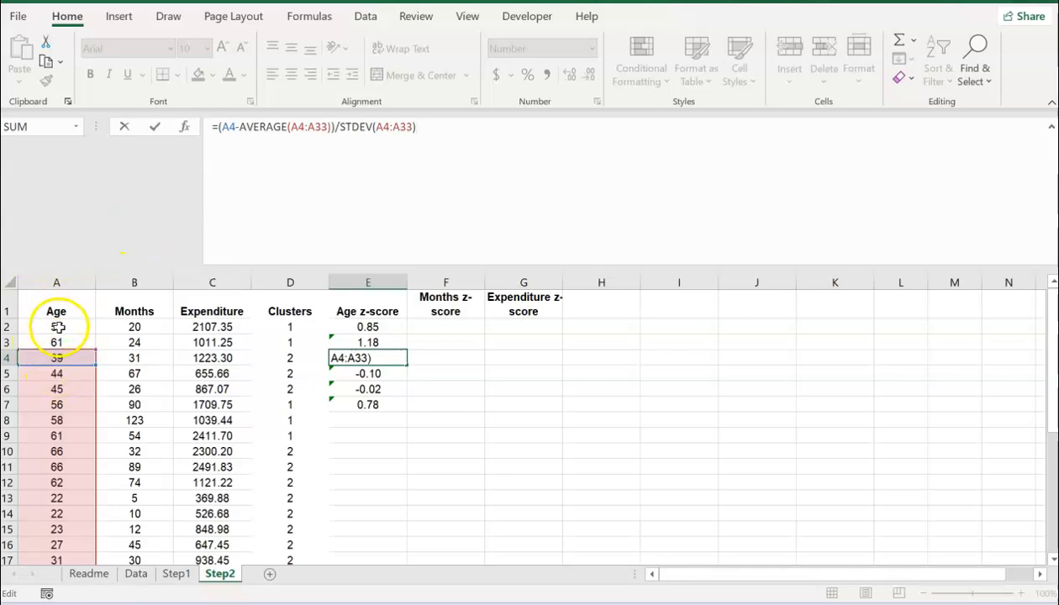
key("Return")
key("Up")
key("Up")
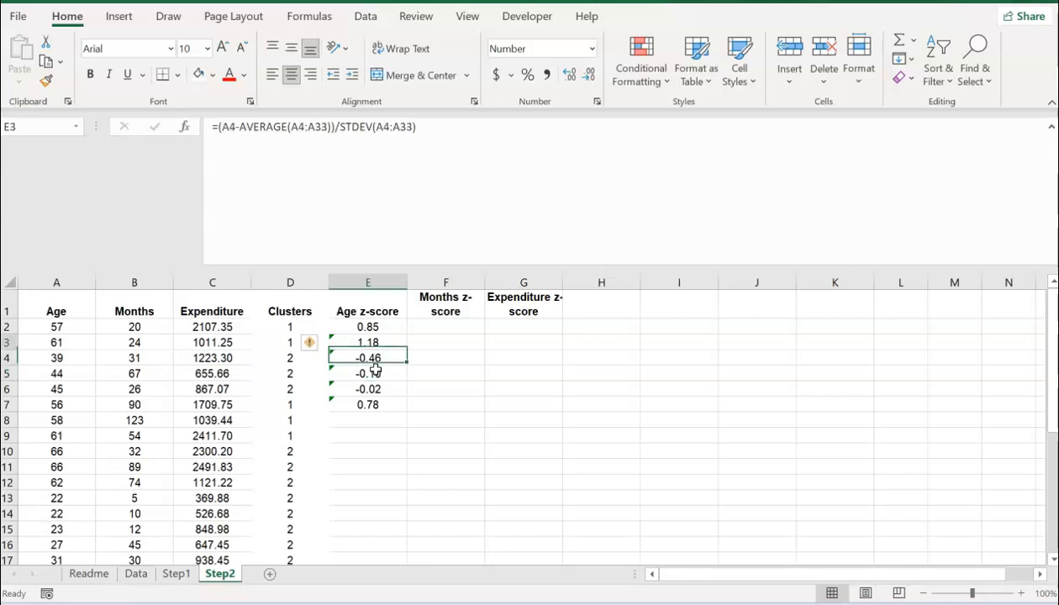
key("shift+Down")
key("shift+Down")
key("shift+Down")
key("shift+Down")
key("Delete")
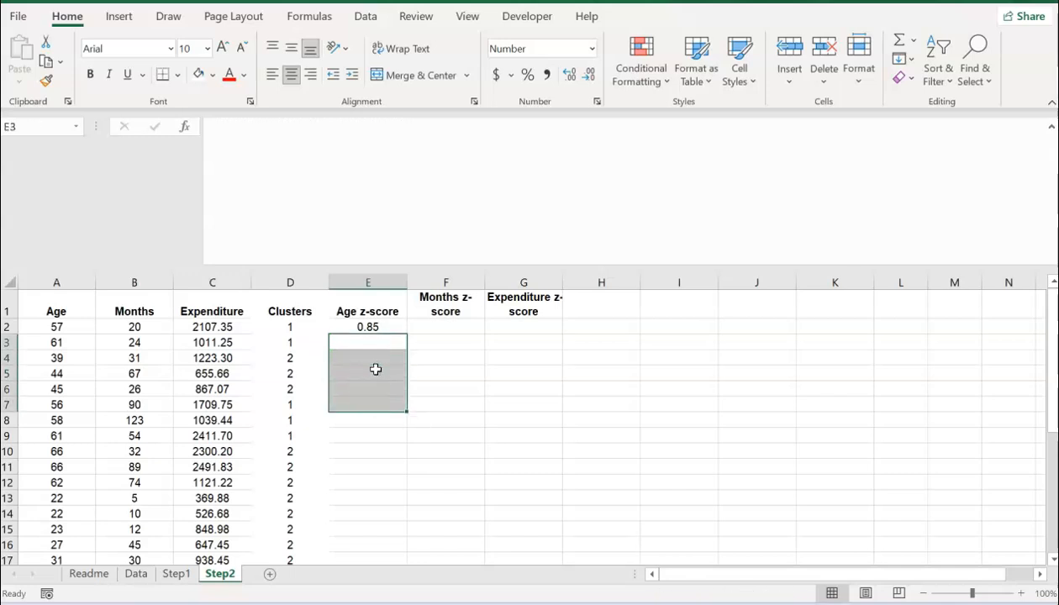
key("Up")
left_click(236, 128)
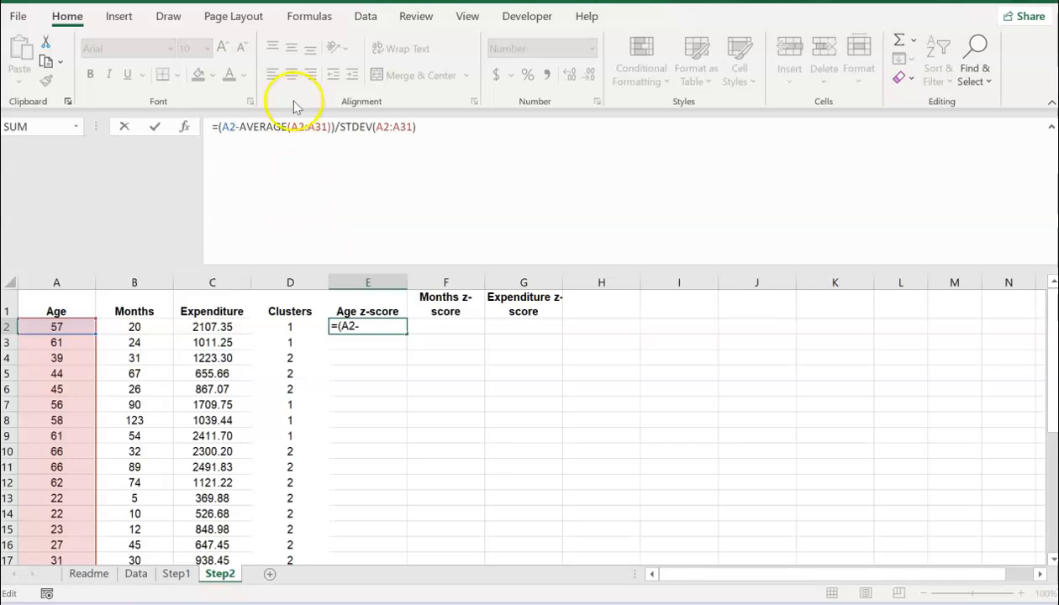
Step: Change both ranges in E2's formula to A$2:A$31 in AVERAGE and STDEV
left_click(302, 134)
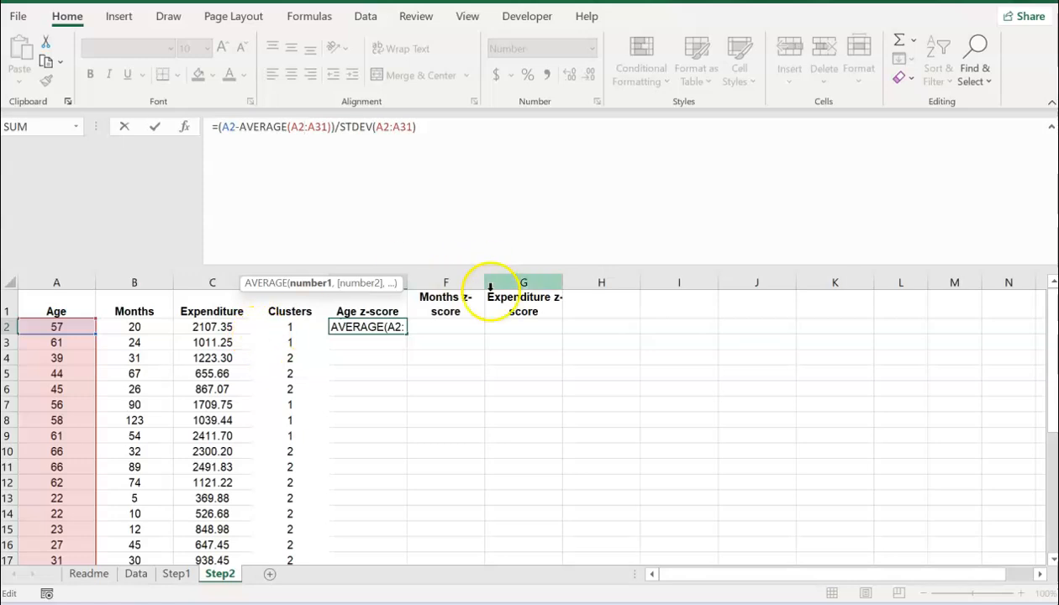
left_click(297, 127)
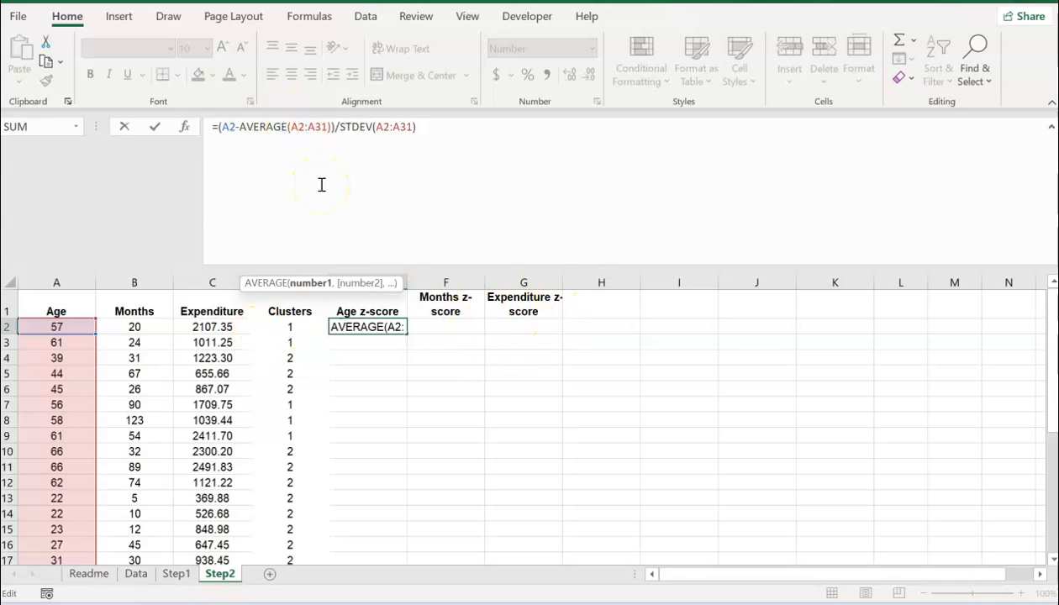
type("$")
left_click(323, 127)
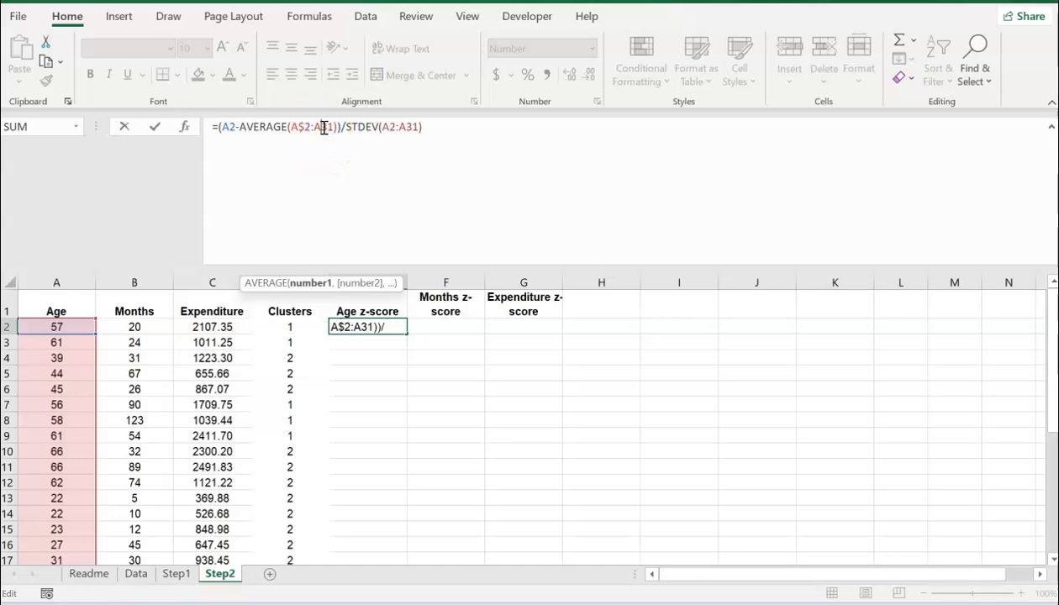
type("$")
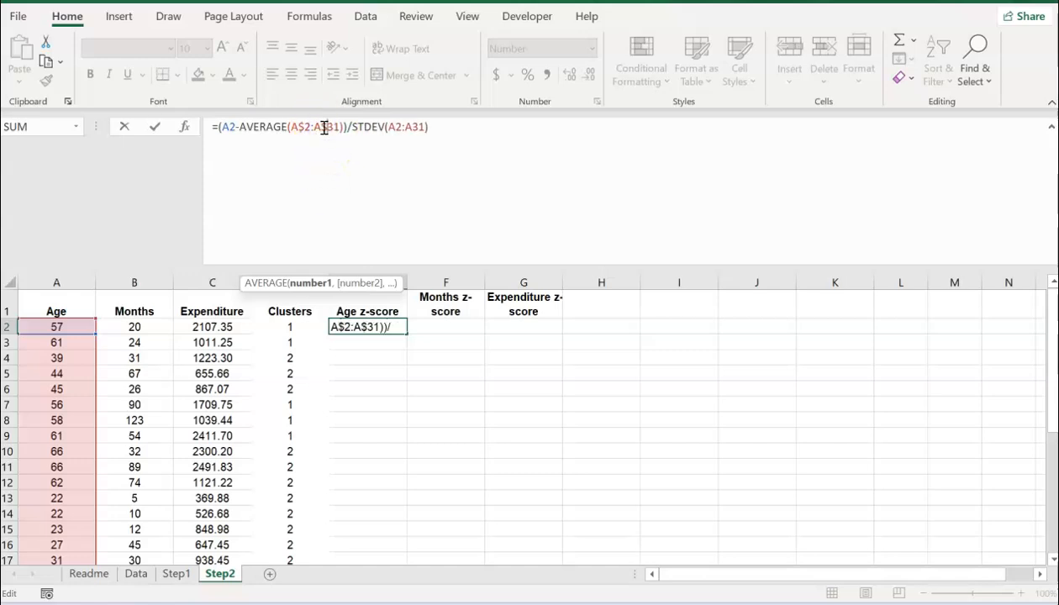
left_click(395, 128)
left_click(419, 126)
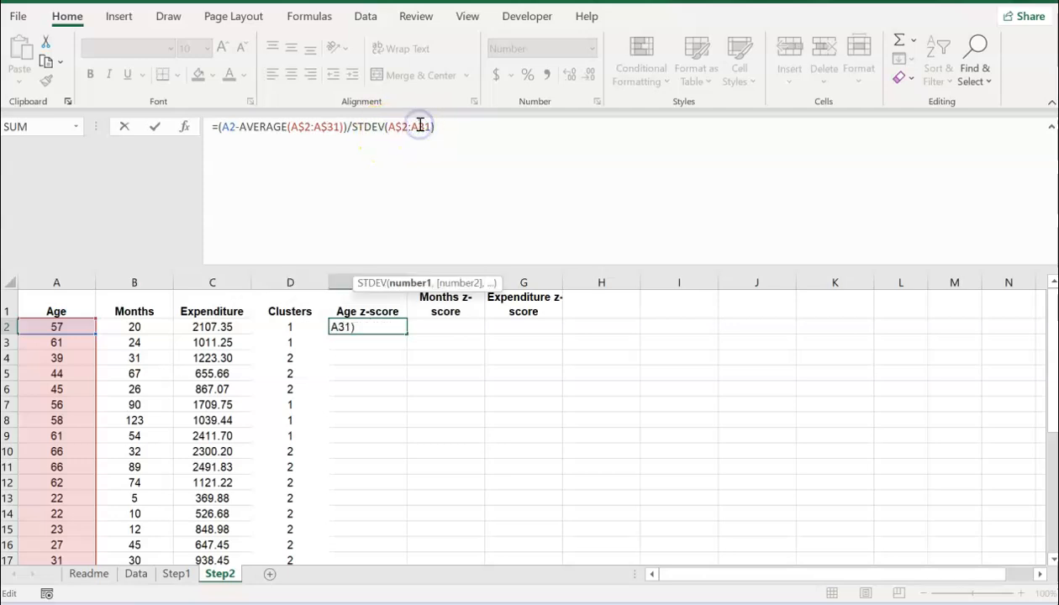
type("$")
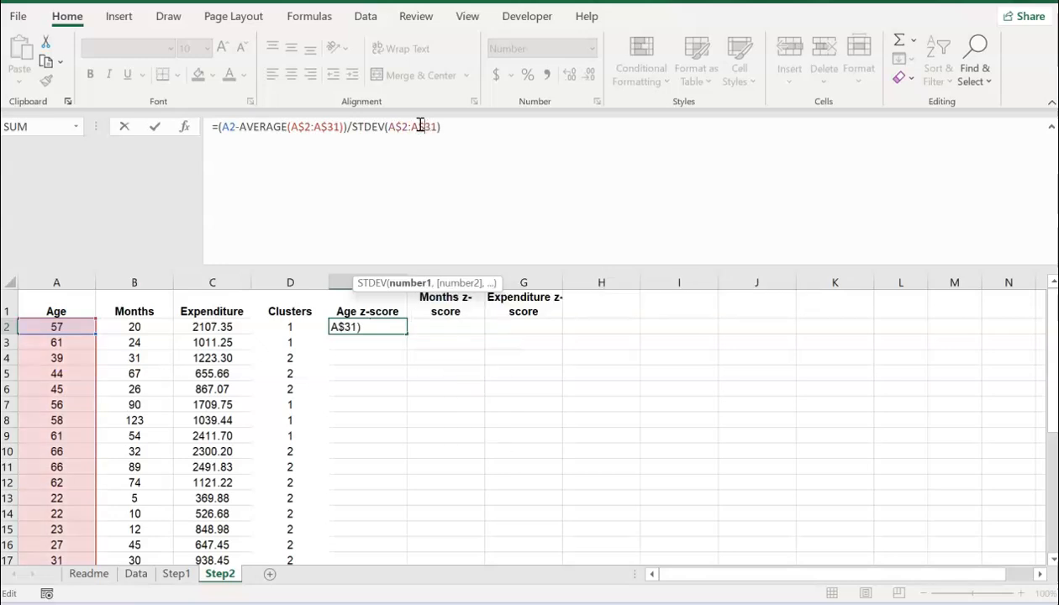
key("Return")
left_click(367, 327)
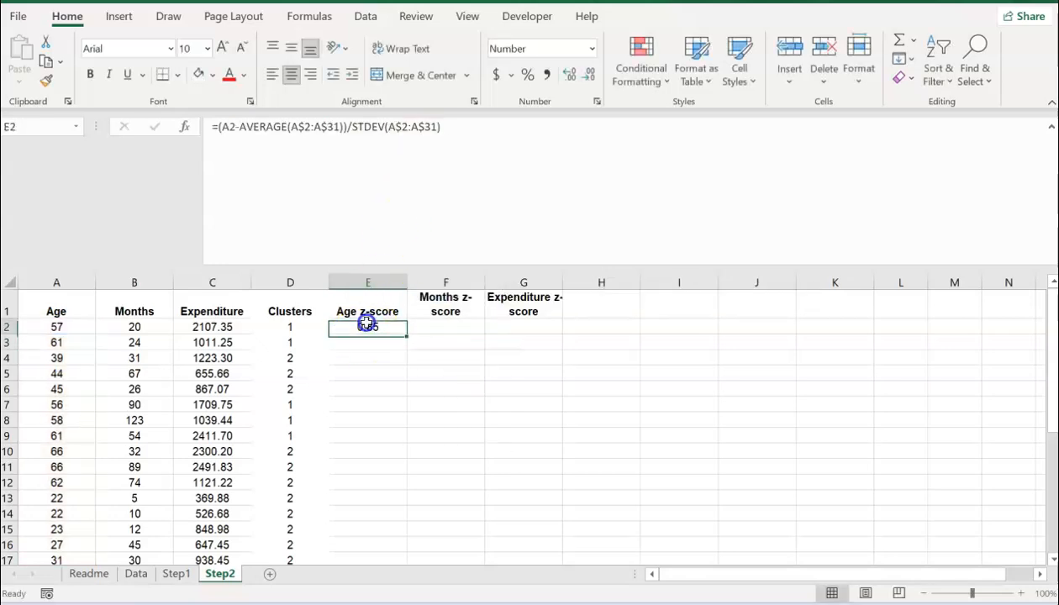
left_click_drag(459, 131, 181, 128)
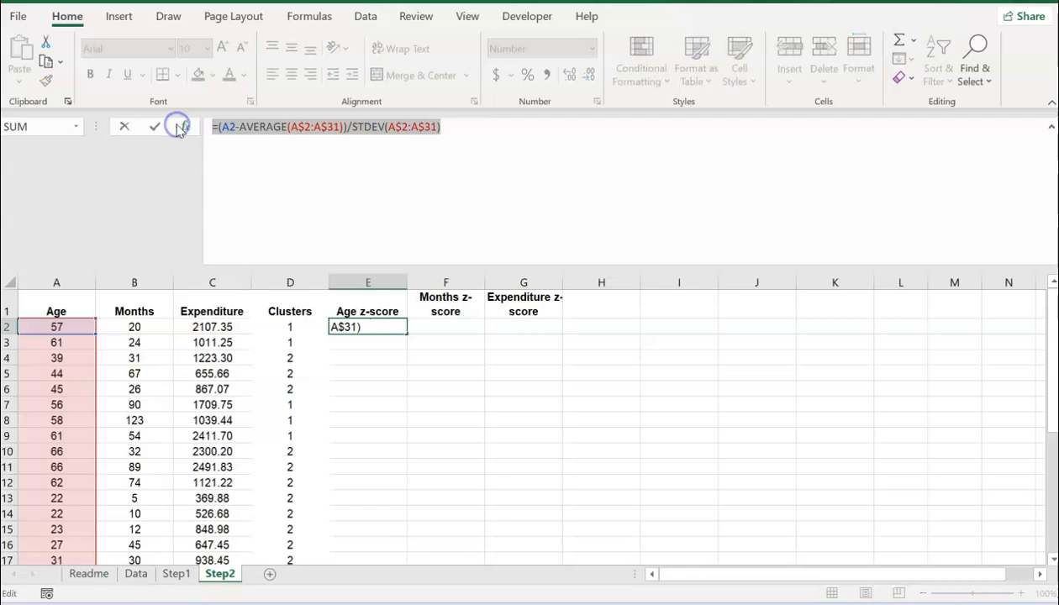
Step: Paste E2's formula into H2 after an apostrophe so it shows as text
key("Escape")
key("Right")
key("Right")
key("Right")
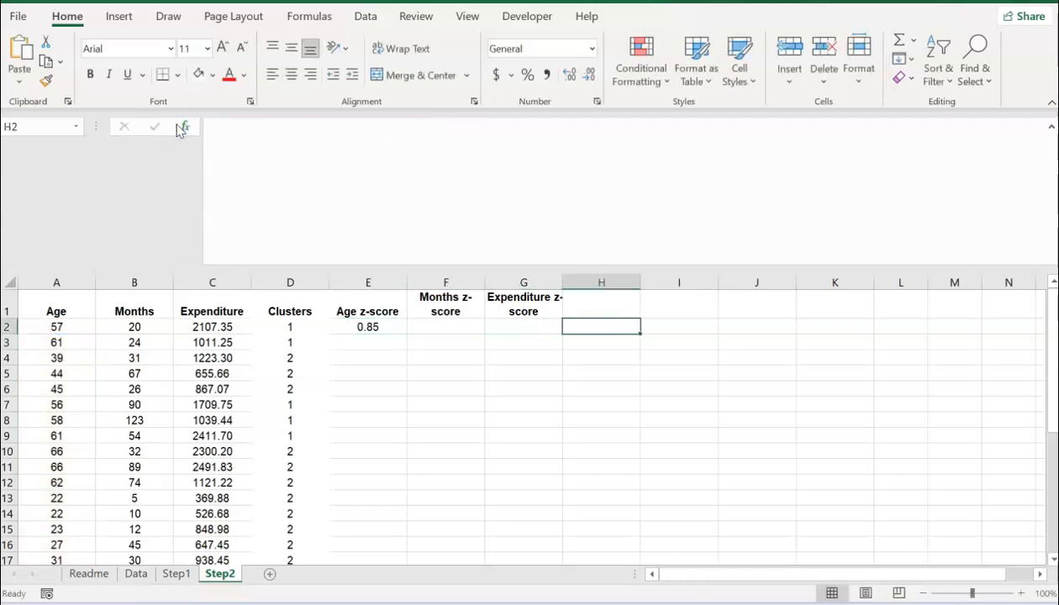
type("'")
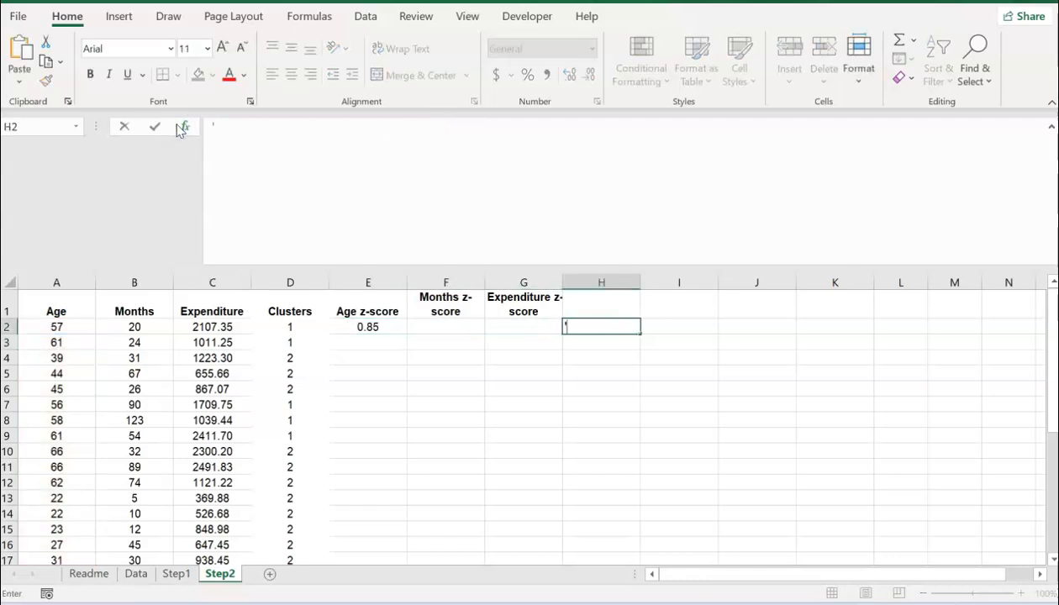
key("ctrl+v")
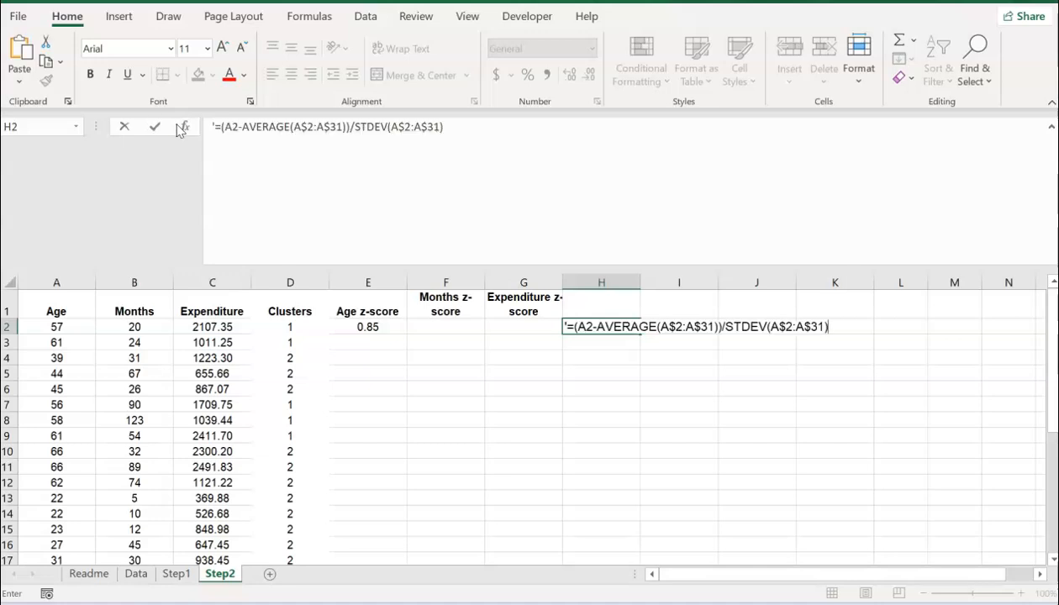
key("Up")
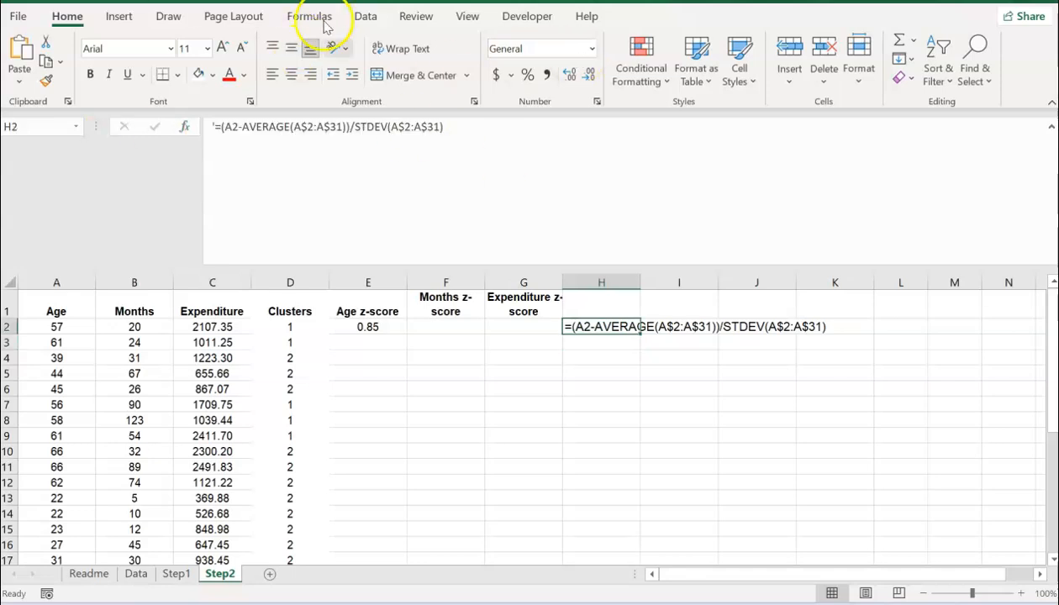
left_click(20, 52)
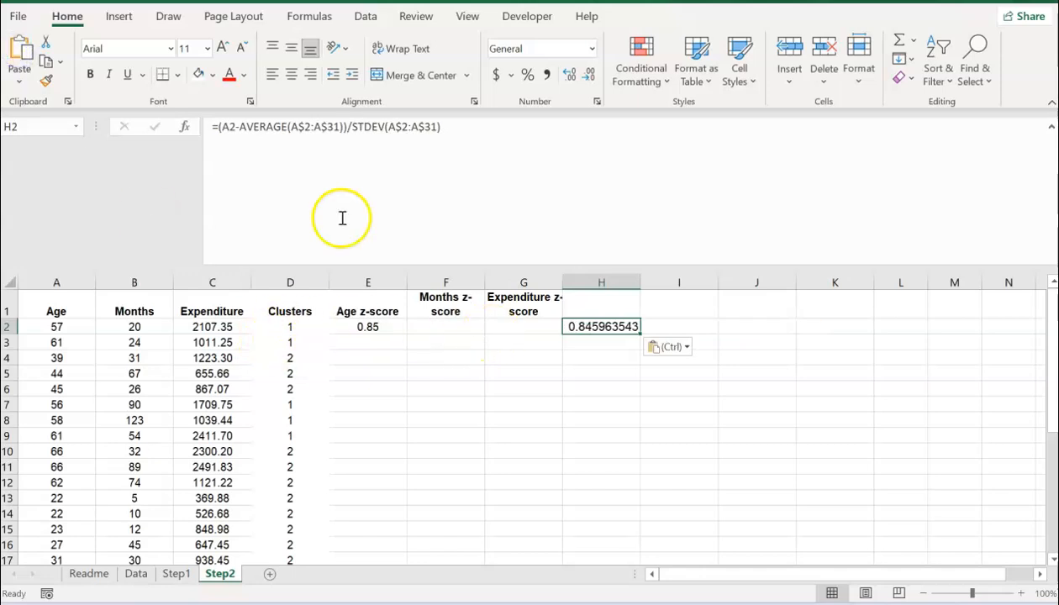
left_click(213, 126)
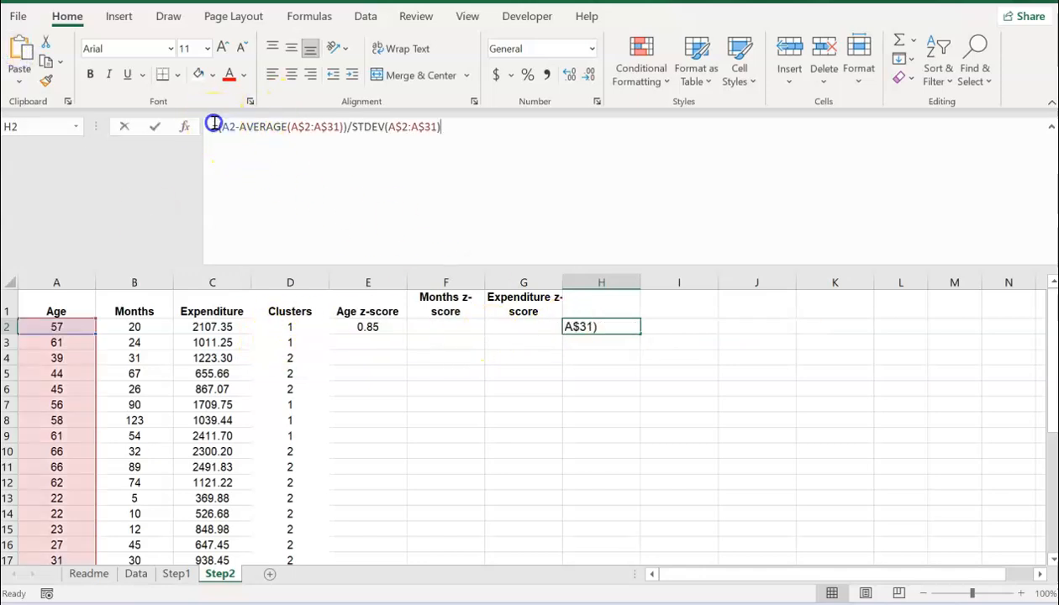
type("'")
key("Return")
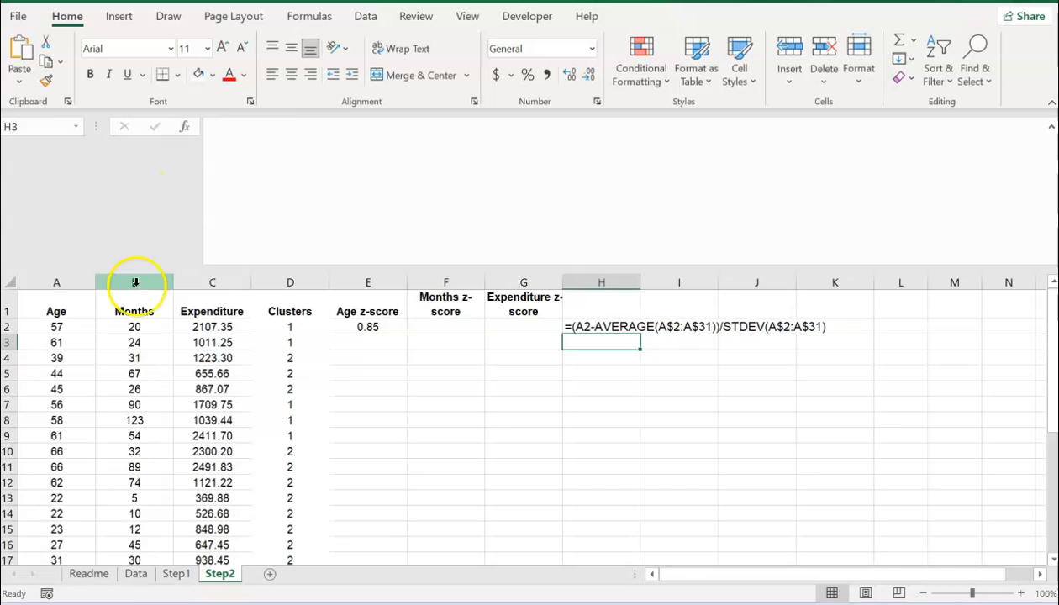
left_click(358, 320)
left_click(369, 329)
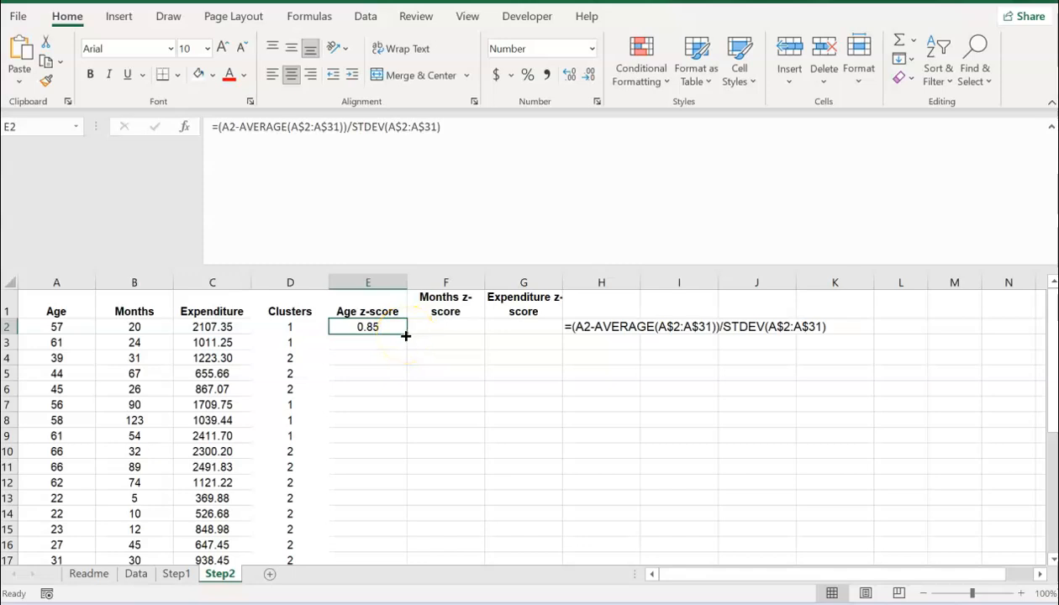
Step: Fill the Age z-score formula down column E and verify E4's references
double_click(405, 335)
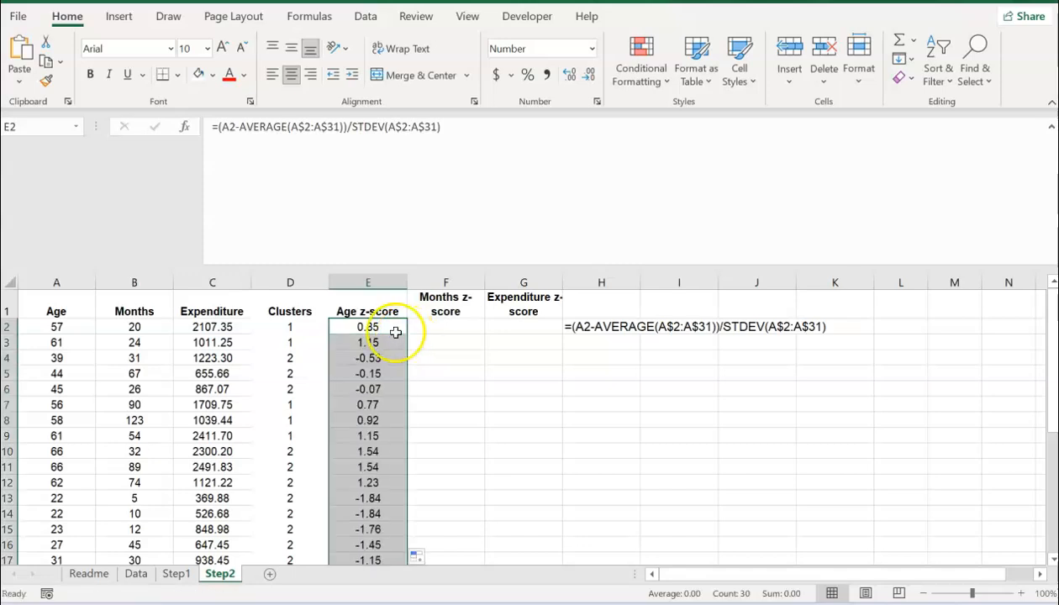
left_click(395, 356)
left_click(467, 149)
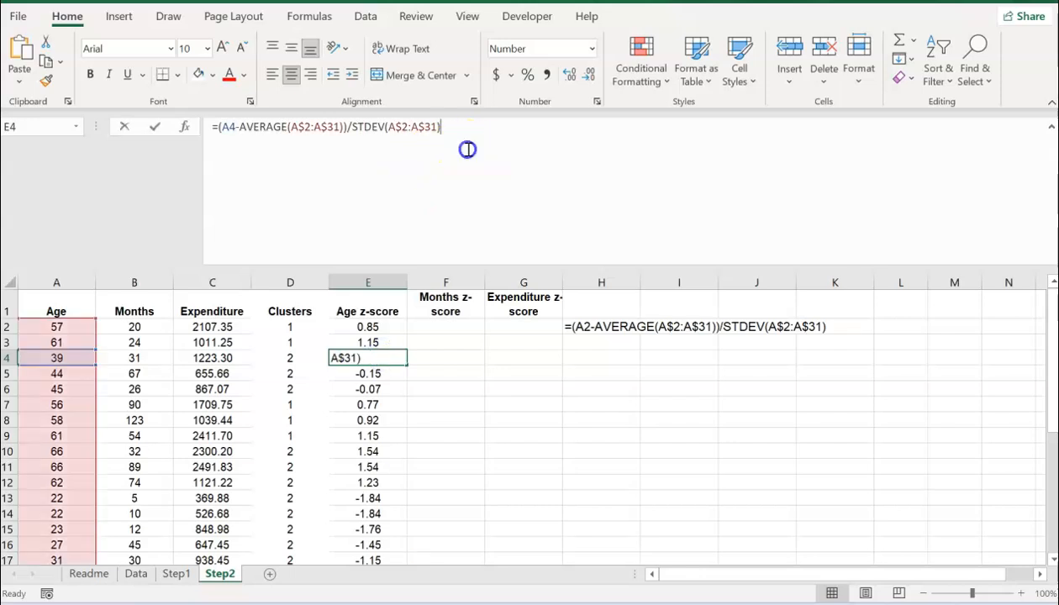
key("Return")
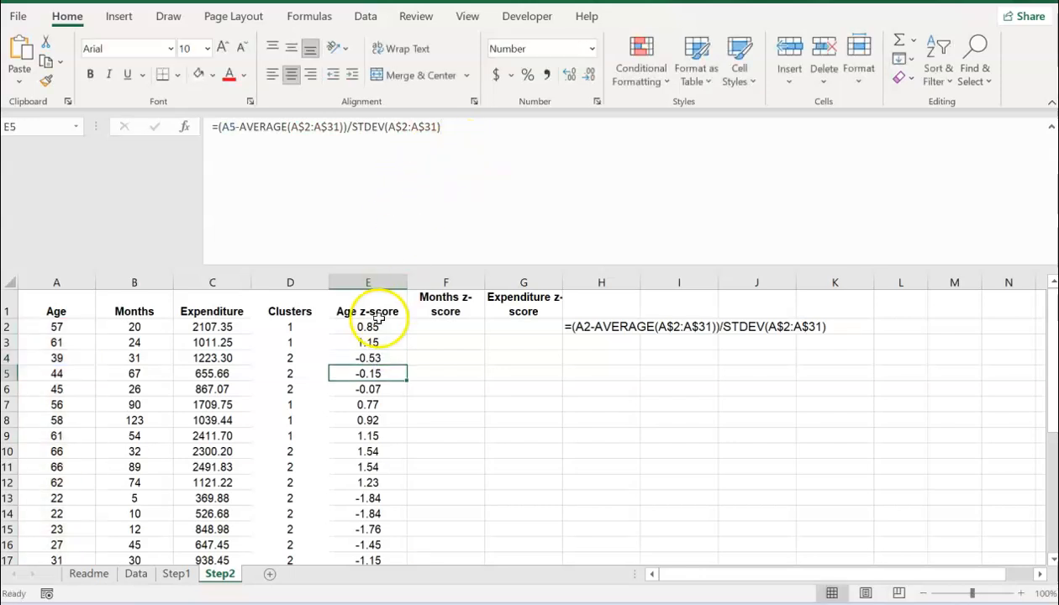
Step: Copy E2's formula across to F2 and G2, then fill the Months and Expenditure z-scores down
left_click(388, 328)
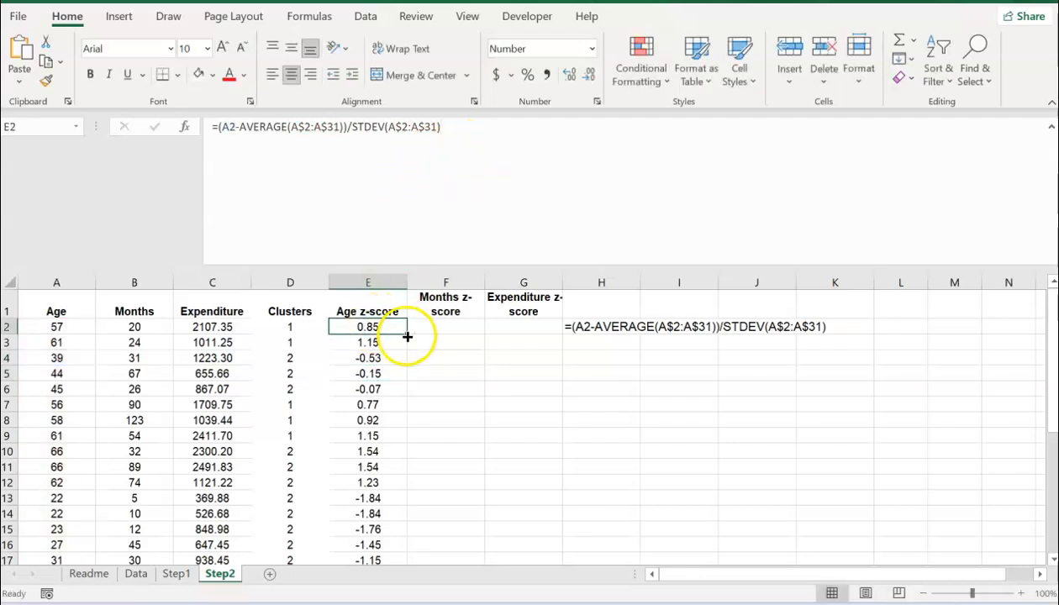
left_click_drag(407, 337, 542, 333)
left_click(464, 331)
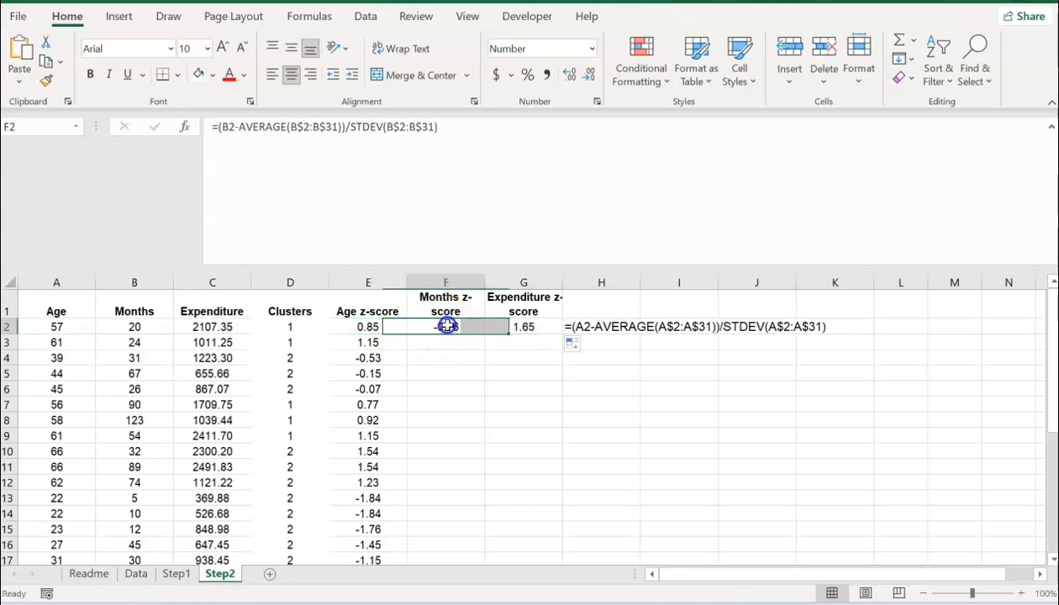
left_click(453, 147)
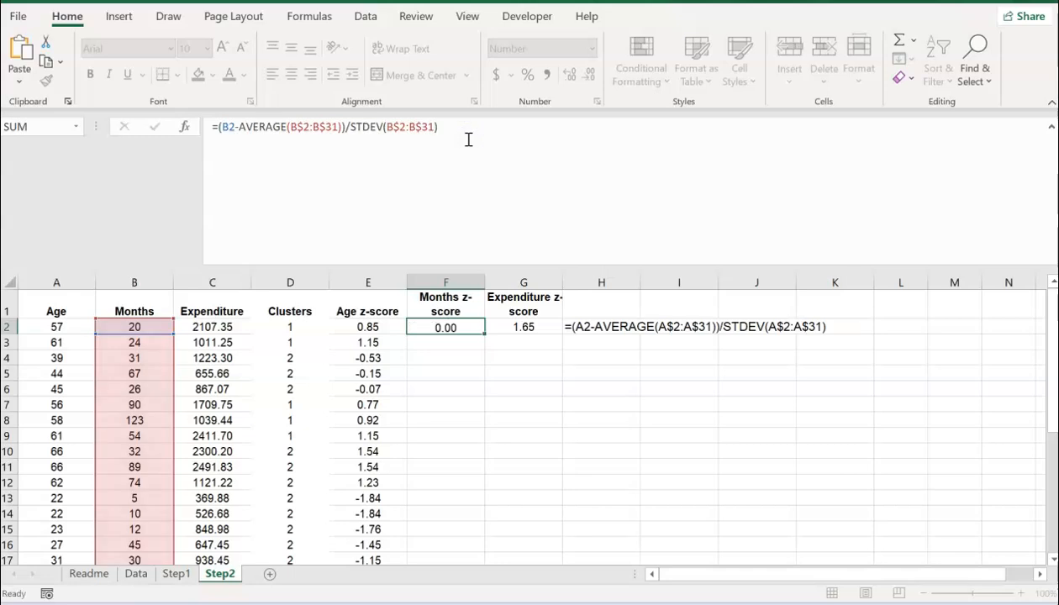
key("Return")
left_click(460, 330)
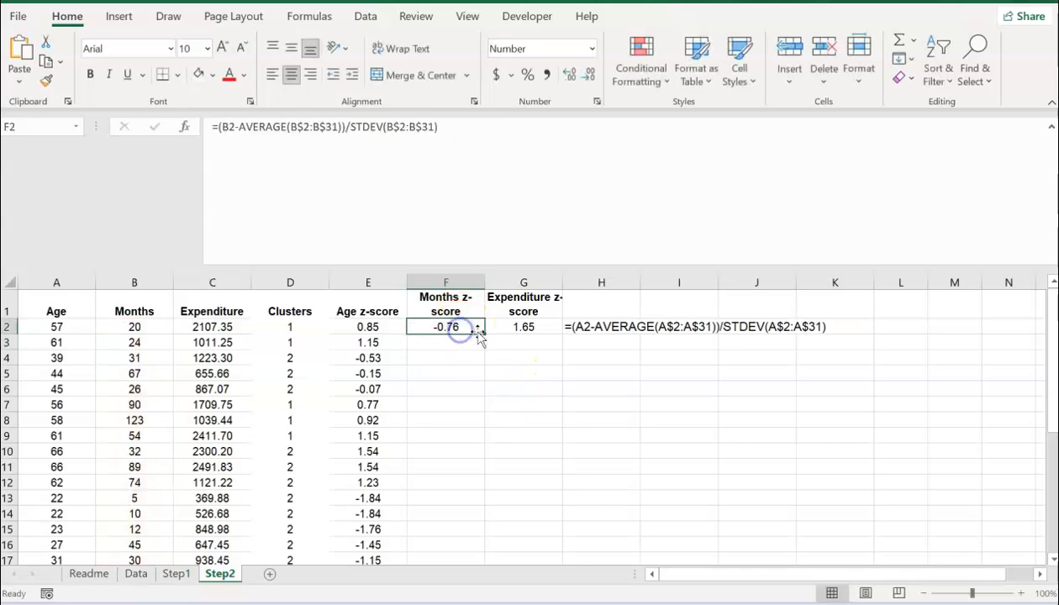
double_click(486, 335)
left_click(520, 329)
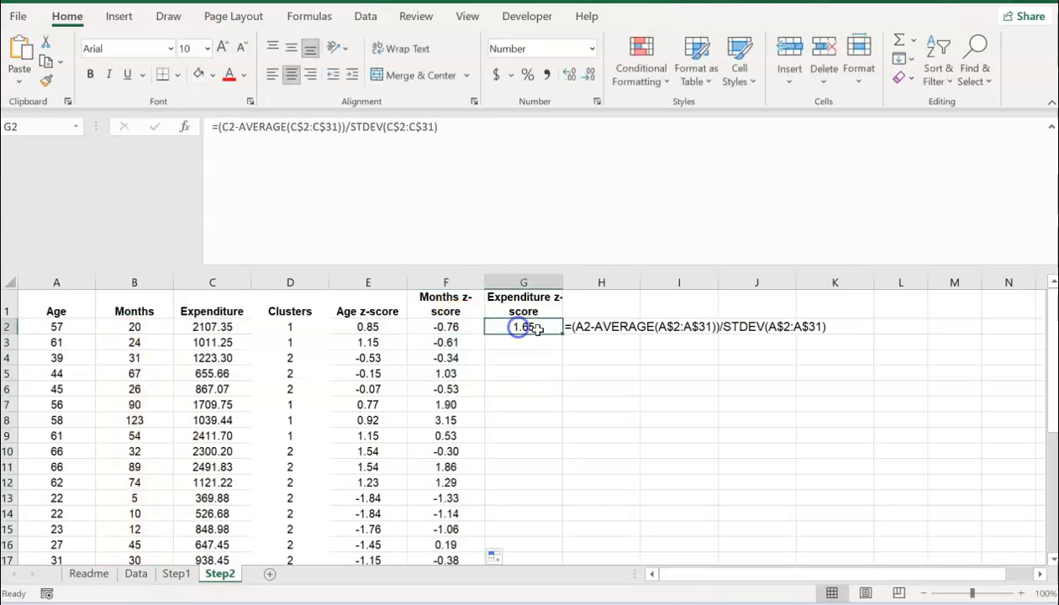
double_click(563, 334)
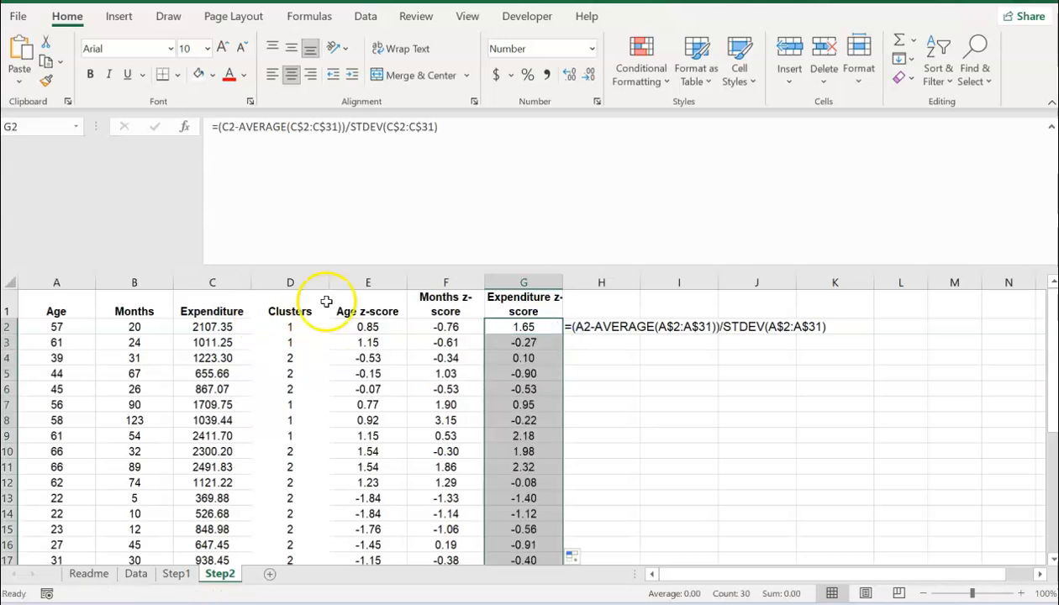
Step: Shade the z-score columns E to G light gold
left_click(352, 283)
left_click_drag(352, 283, 525, 281)
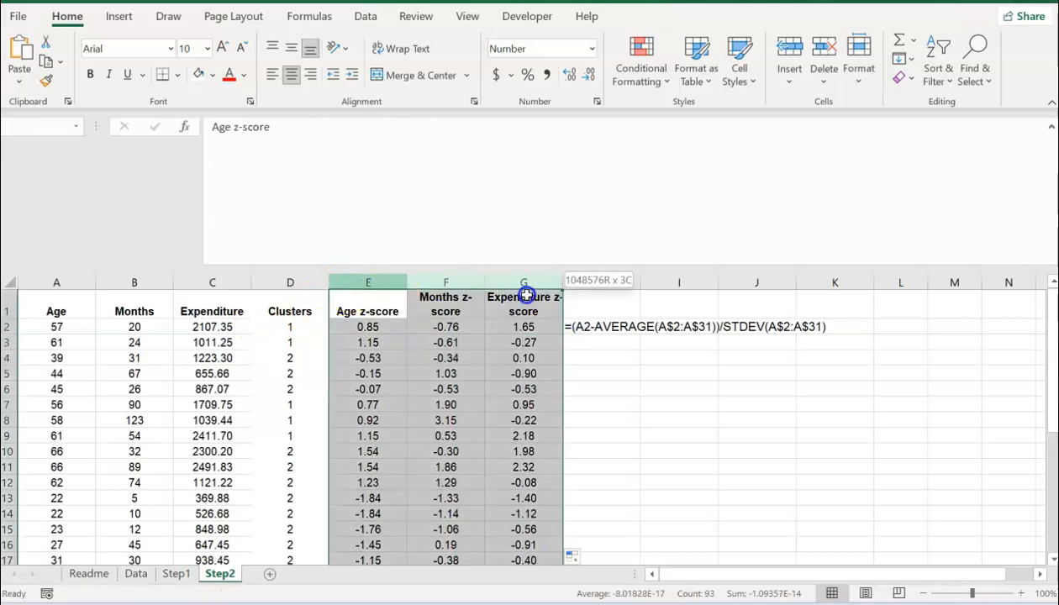
left_click(218, 76)
left_click(300, 135)
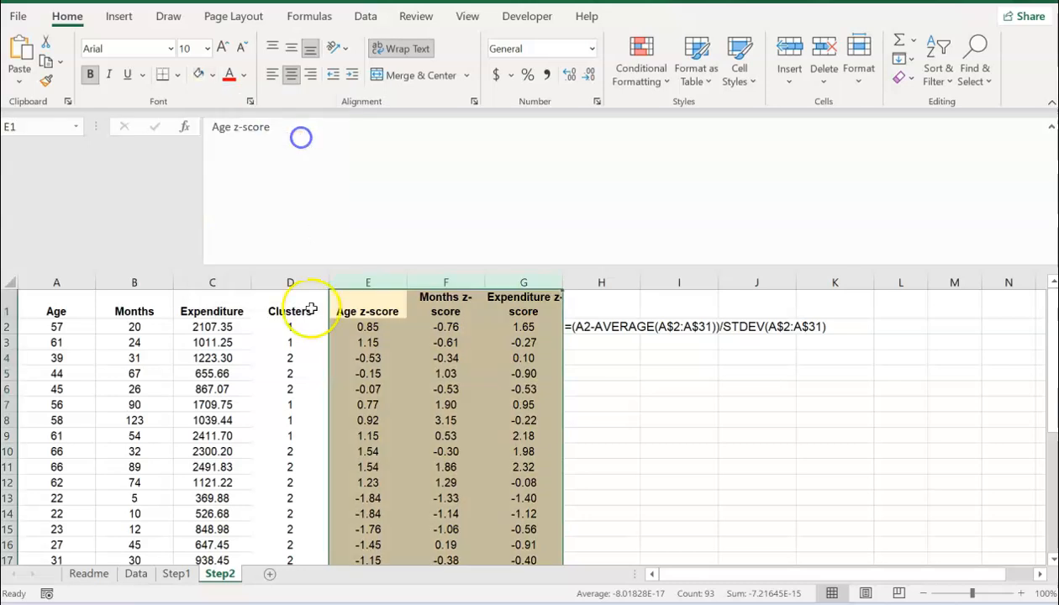
left_click(253, 418)
left_click(269, 574)
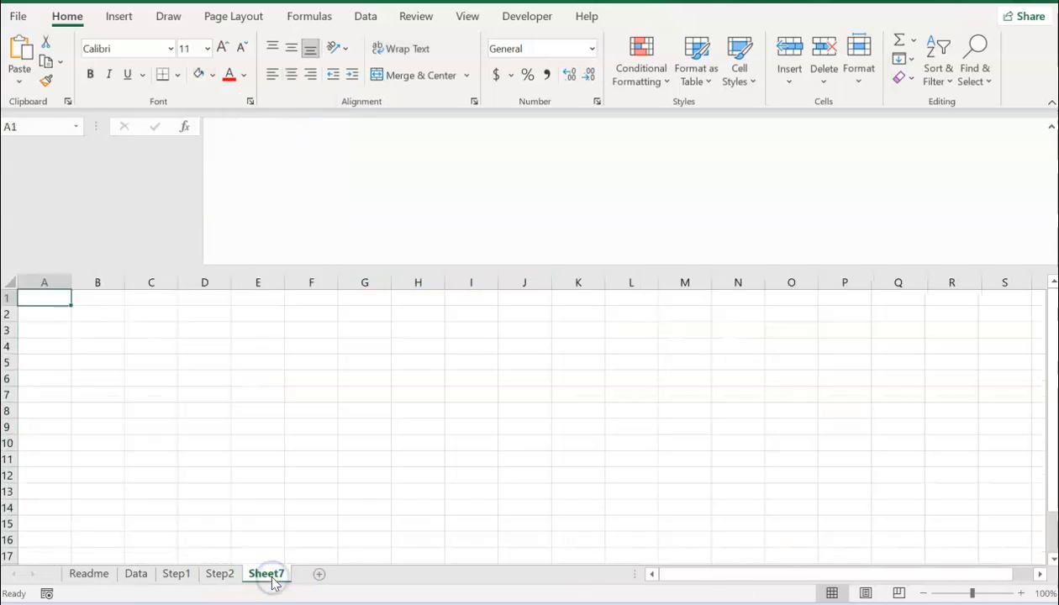
Step: Rename the new sheet Step3 and paste the whole Step2 table into it
double_click(267, 574)
type("Step3")
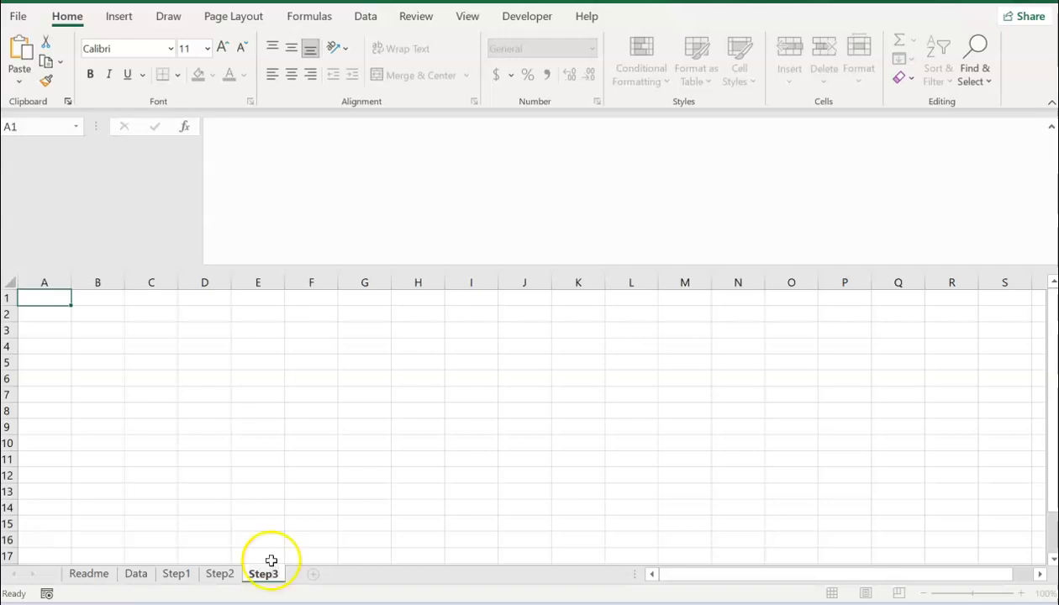
left_click(271, 558)
left_click(219, 574)
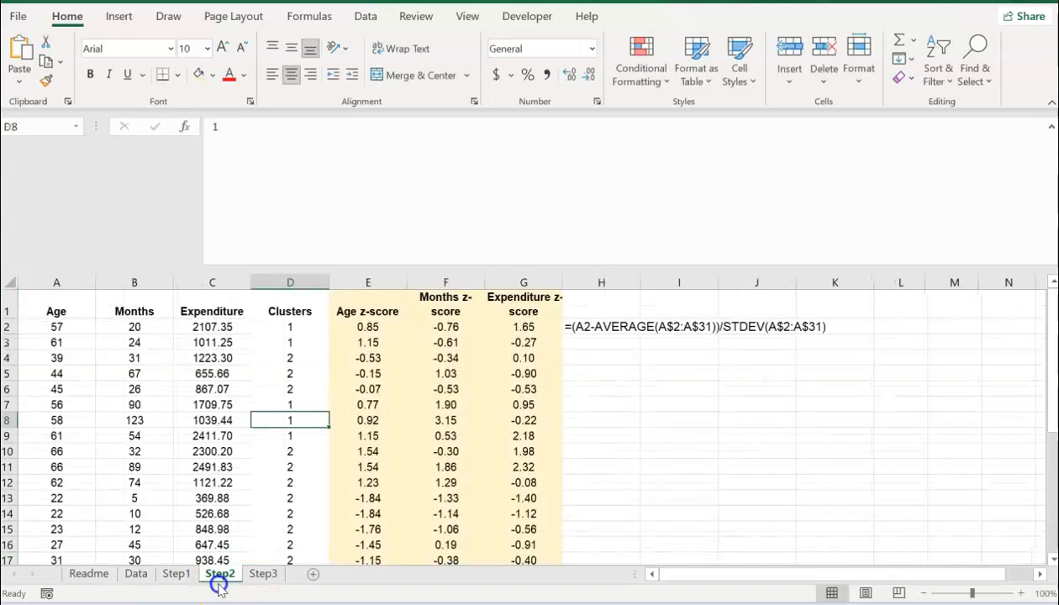
left_click(9, 282)
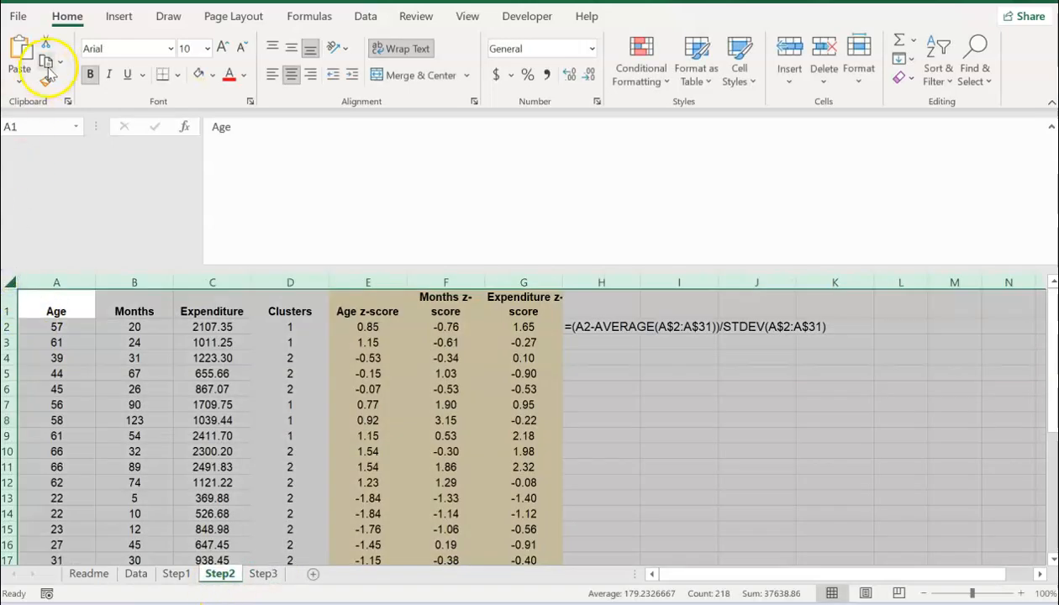
left_click(46, 62)
left_click(263, 573)
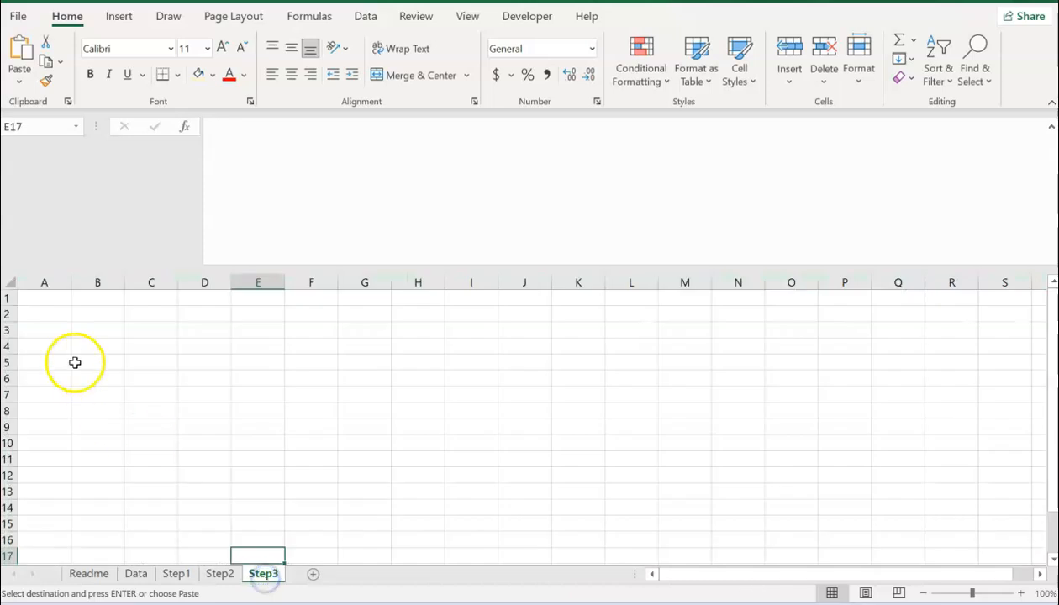
left_click(8, 283)
left_click(18, 52)
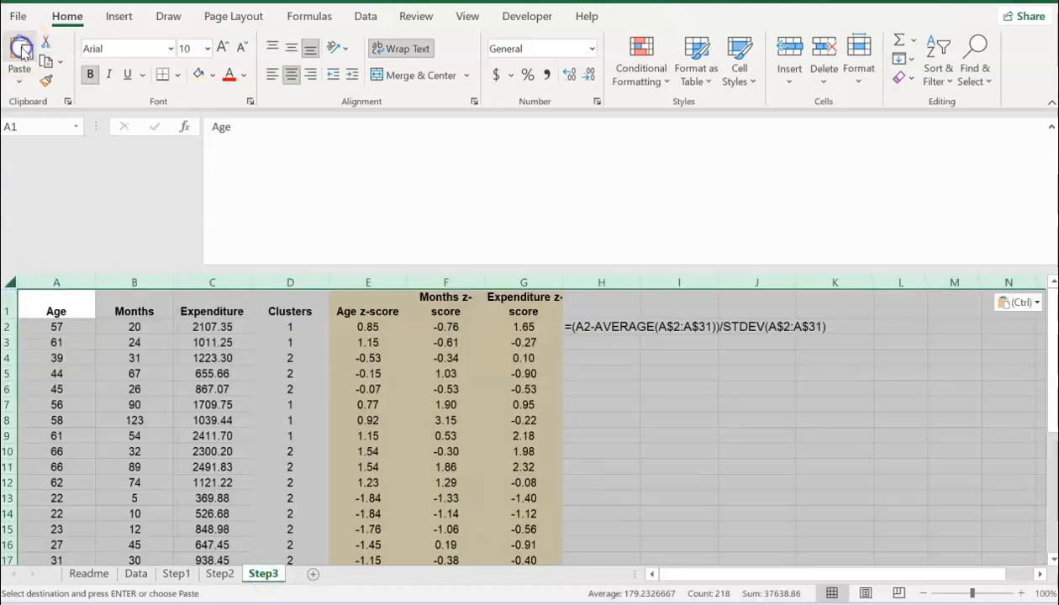
Step: Clear the formula note in H2 and set columns E to G to No Fill
left_click(606, 327)
key("Delete")
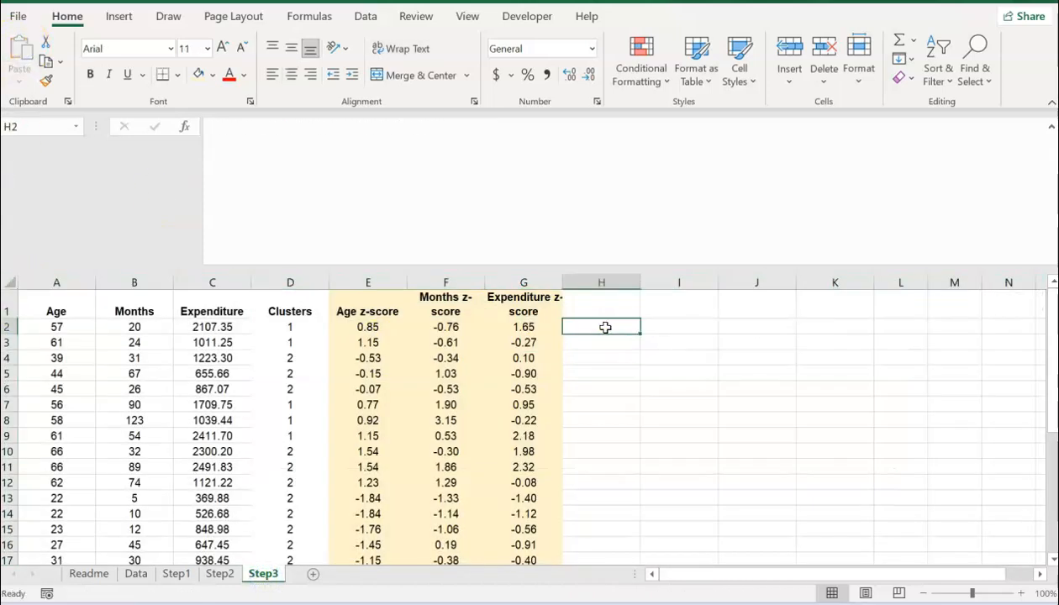
left_click(357, 283)
left_click_drag(357, 282, 506, 271)
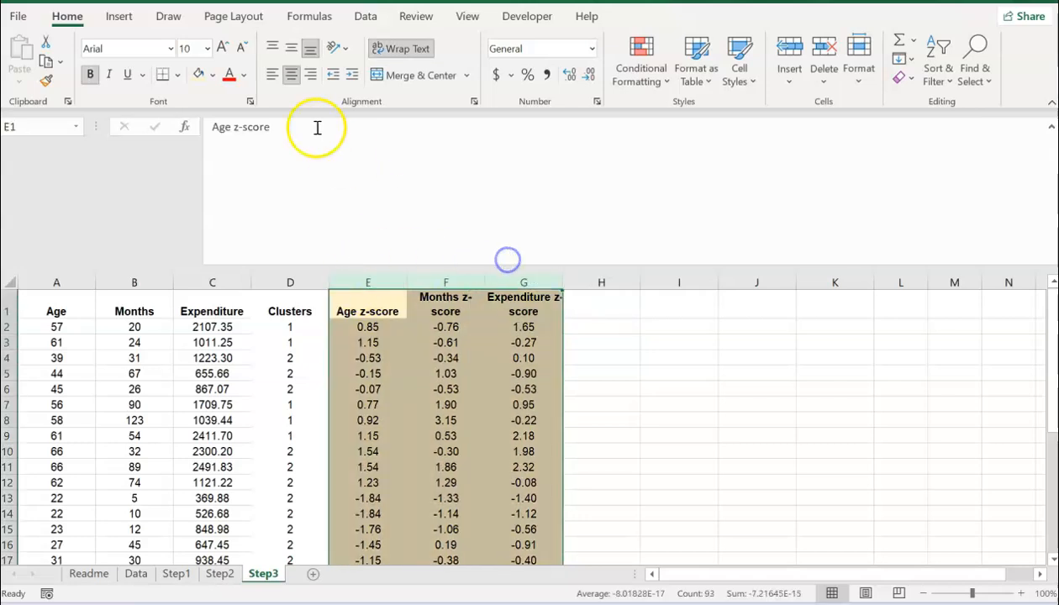
left_click(212, 74)
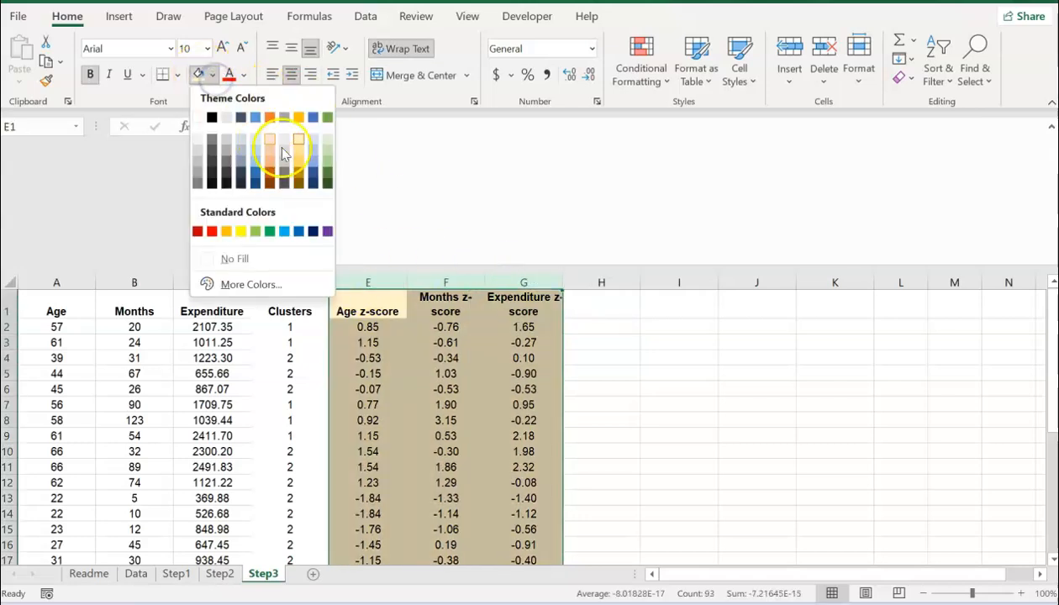
left_click(227, 261)
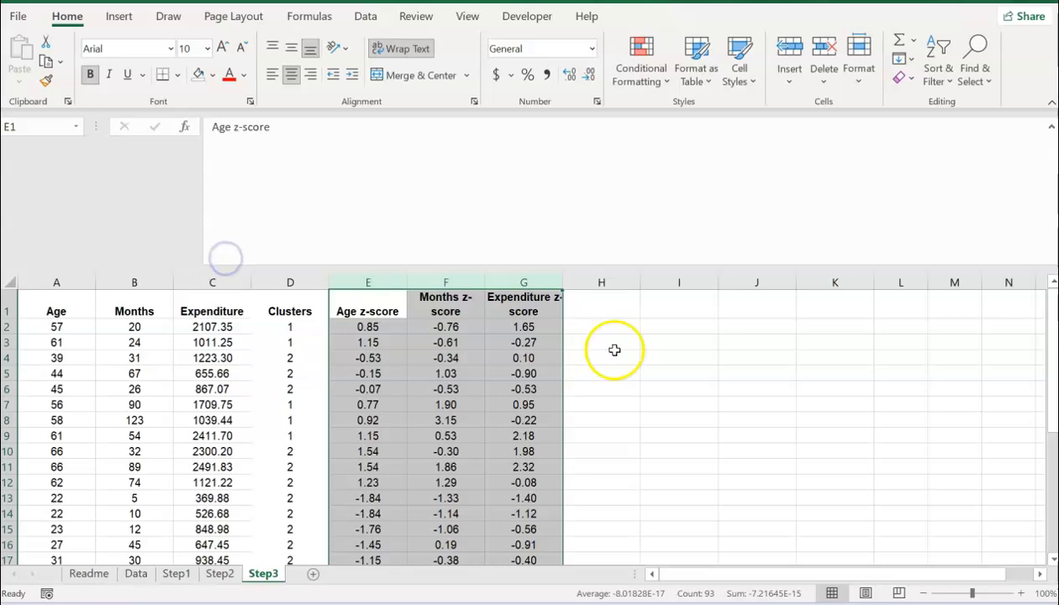
left_click(585, 328)
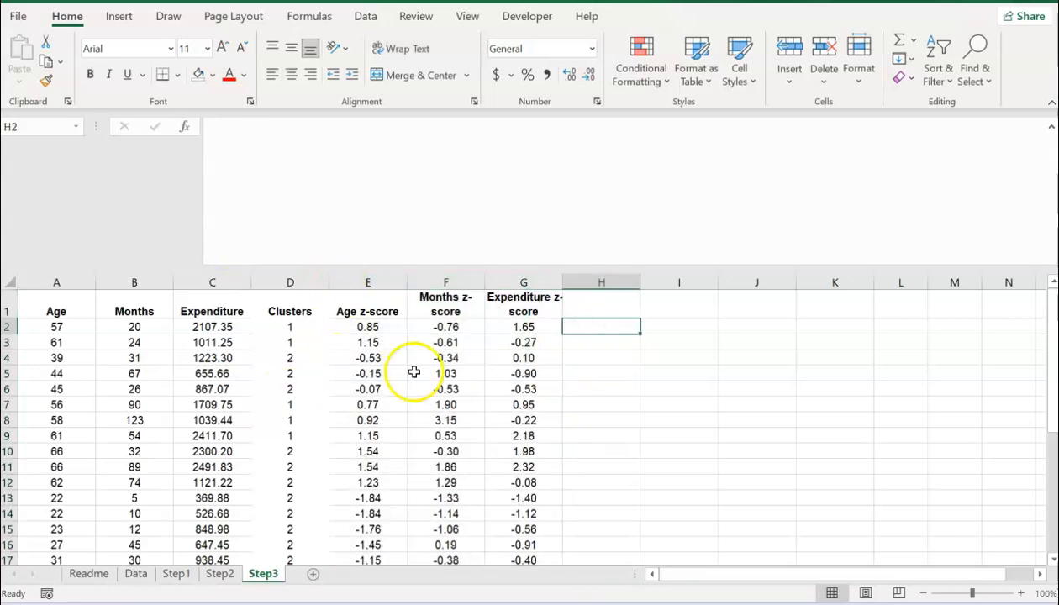
Step: Enter the Centroids heading in J1, a cluster label in I2, and cluster numbers 1 and 2 in J2:J3
left_click(758, 304)
type("Centroids")
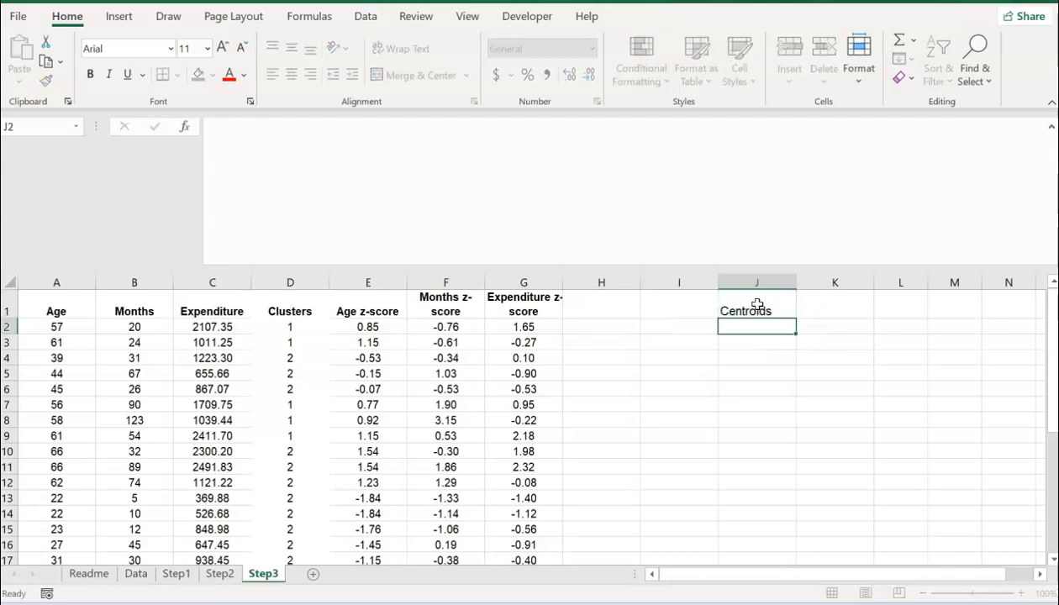
key("Return")
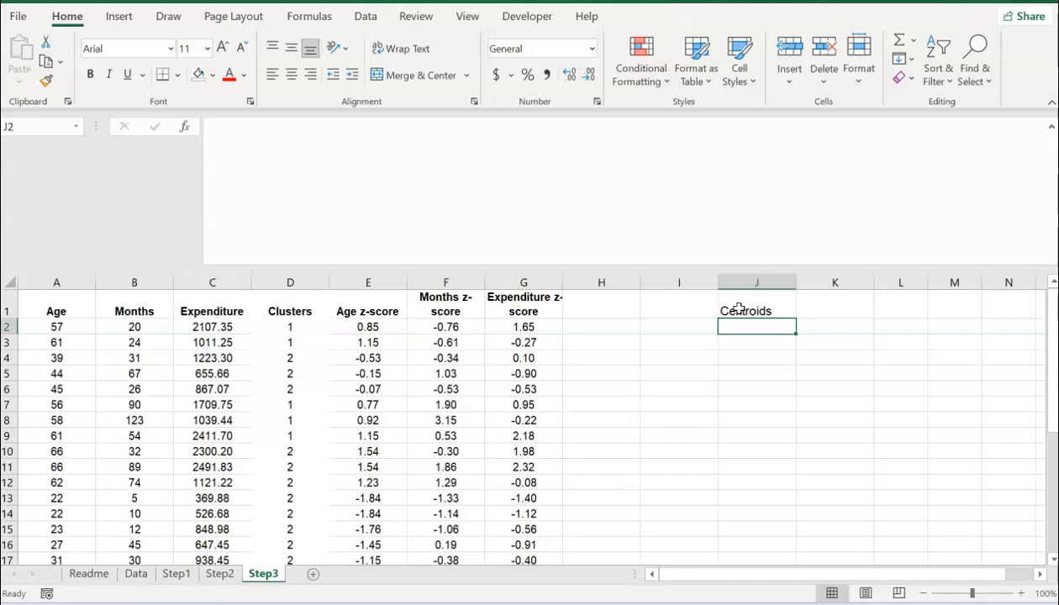
left_click(811, 308)
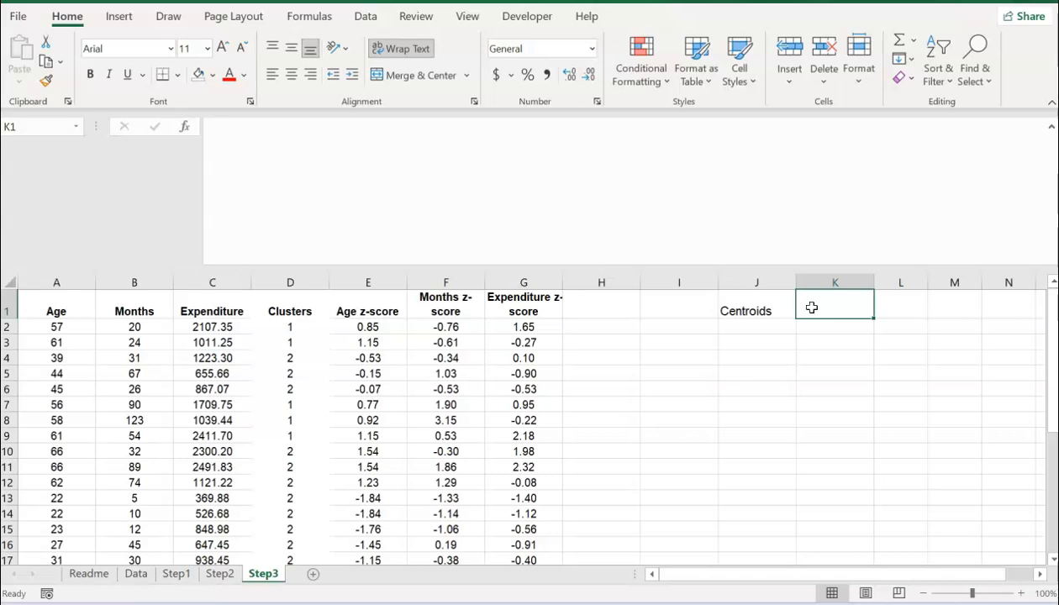
left_click(678, 327)
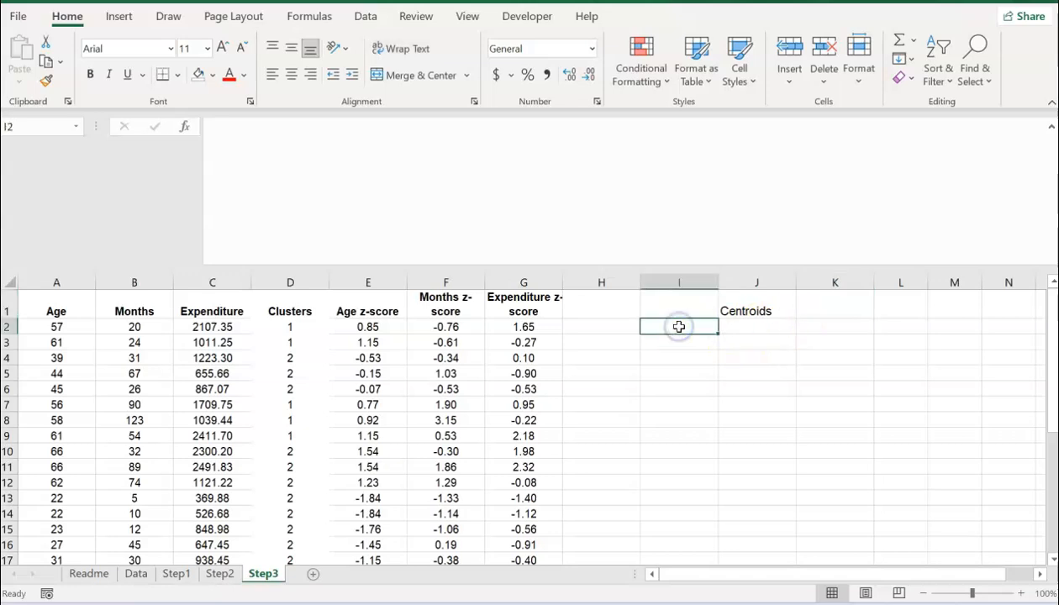
type("Custer")
key("Return")
key("Up")
key("Right")
type("1")
key("Return")
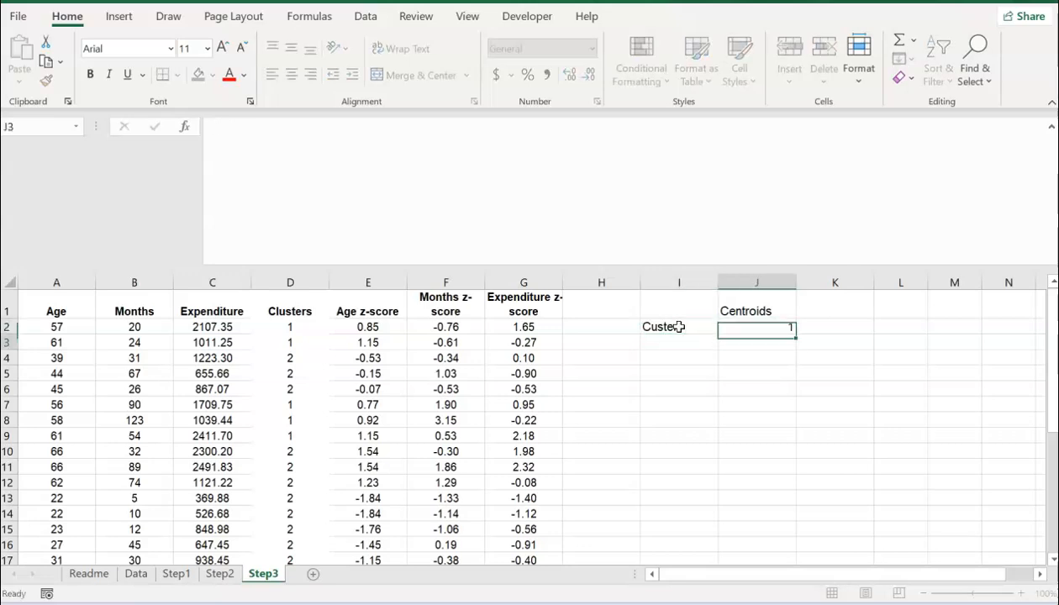
type("2")
key("Return")
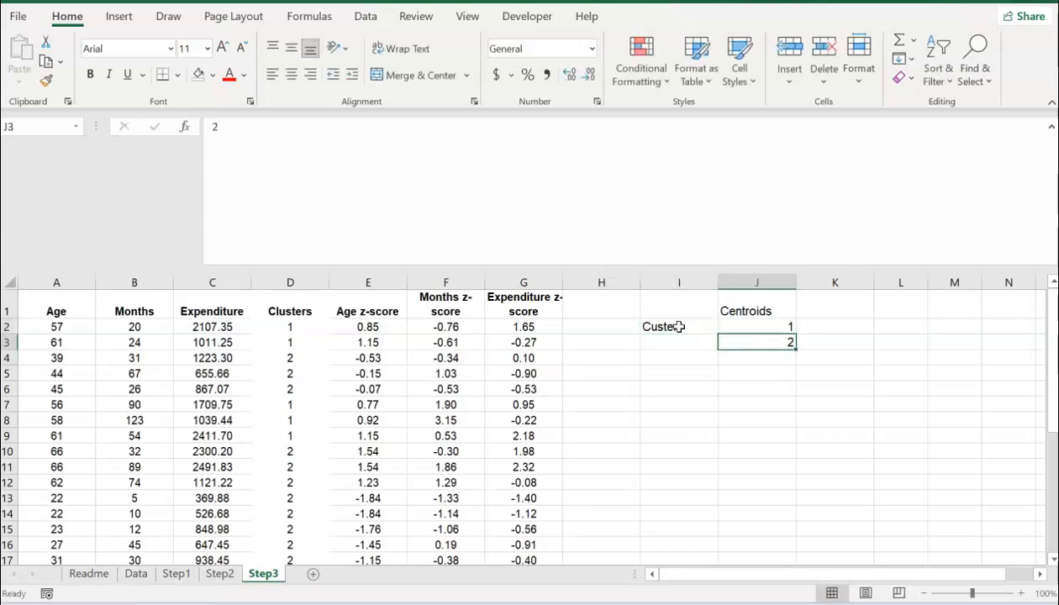
Step: Link K1, L1 and M1 by formula to the Age, Months and Expenditure z-score headers
key("Up")
key("Up")
key("Up")
key("Right")
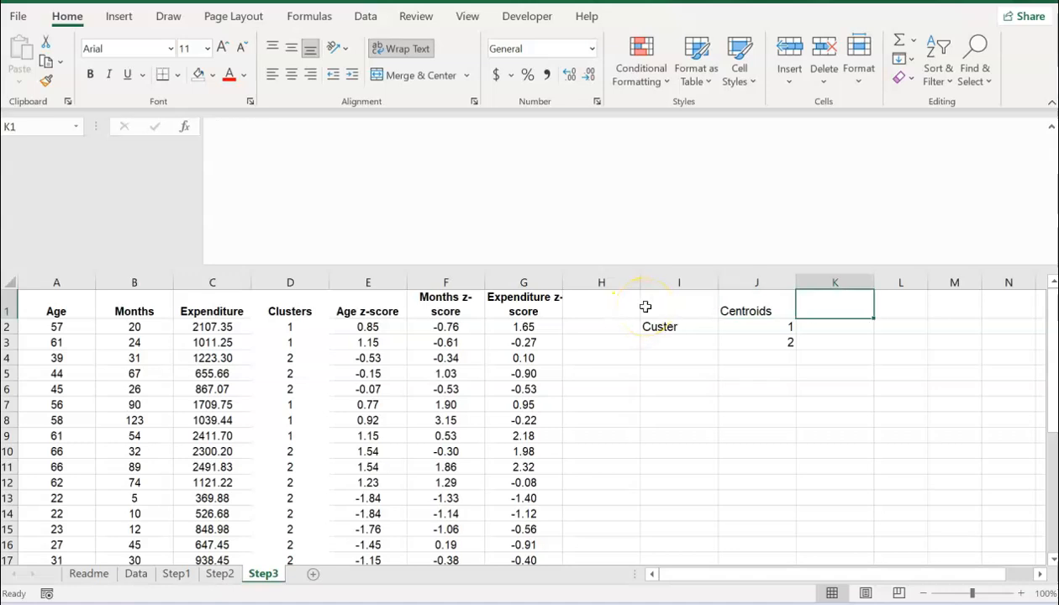
type("=")
key("Left")
key("Left")
key("Left")
key("Left")
key("Left")
key("Left")
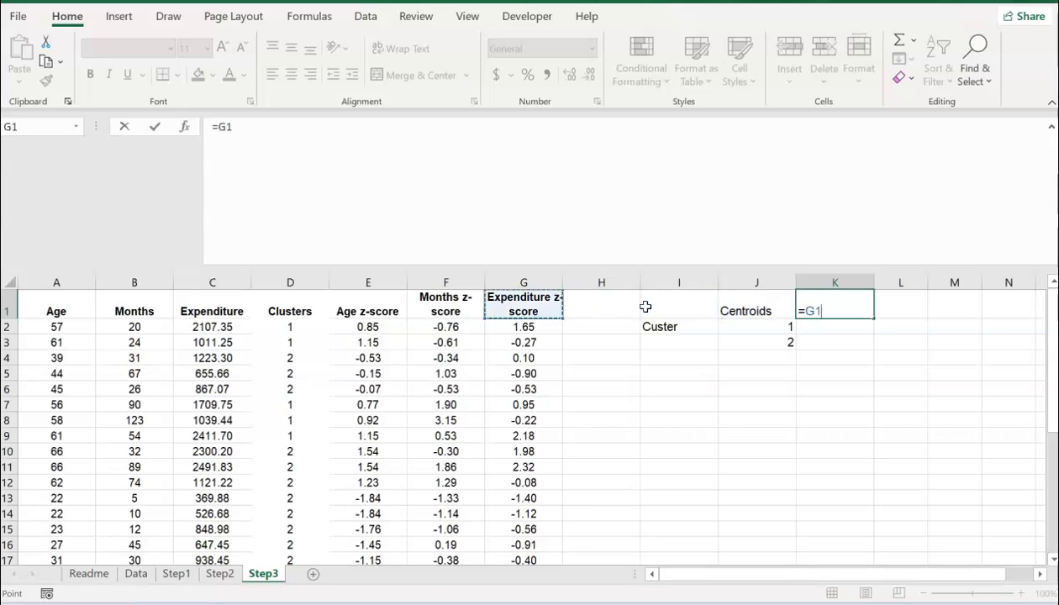
key("Return")
key("Up")
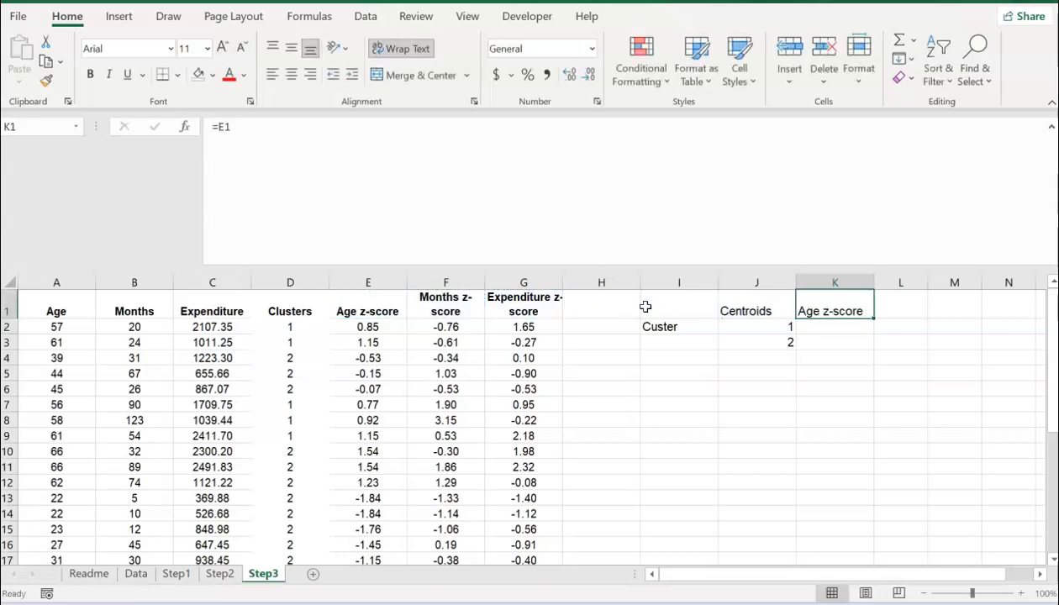
left_click(905, 309)
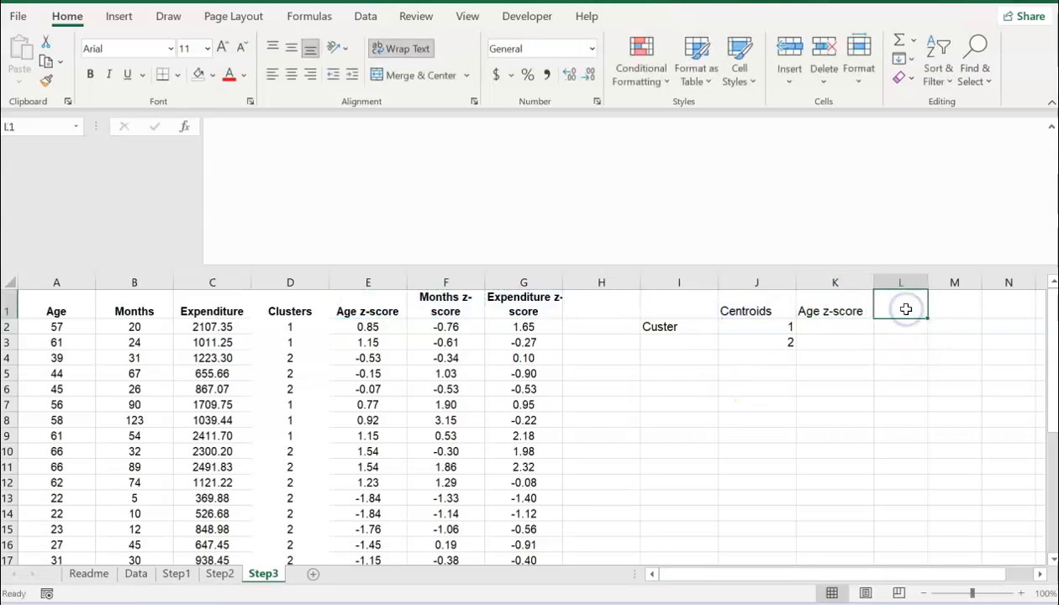
type("=")
key("Left")
key("Left")
key("Left")
key("Left")
key("Left")
key("Left")
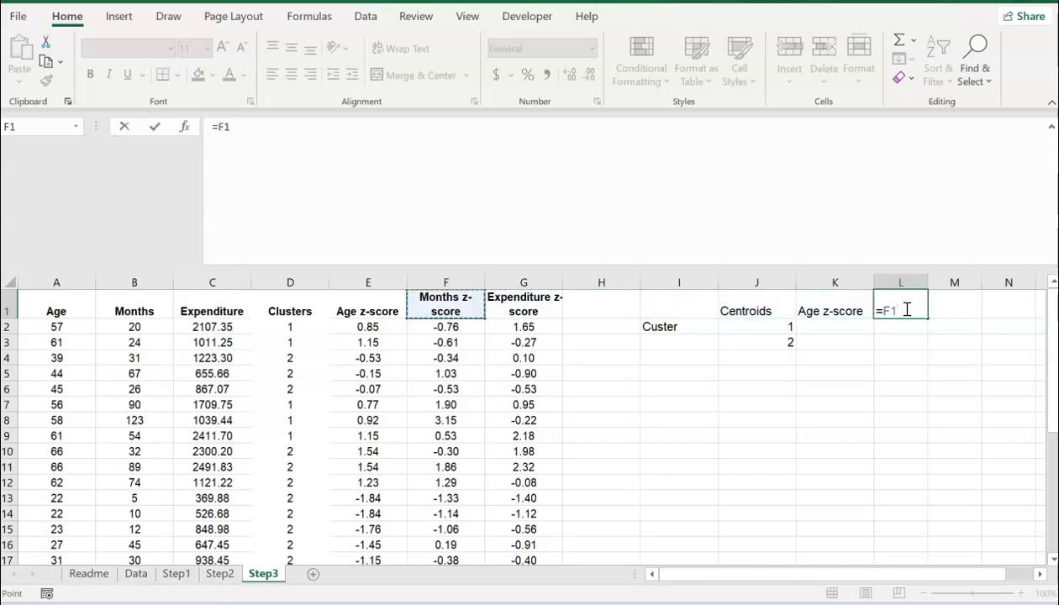
key("Return")
left_click(953, 311)
type("=")
key("Left")
key("Left")
key("Left")
key("Left")
key("Left")
key("Left")
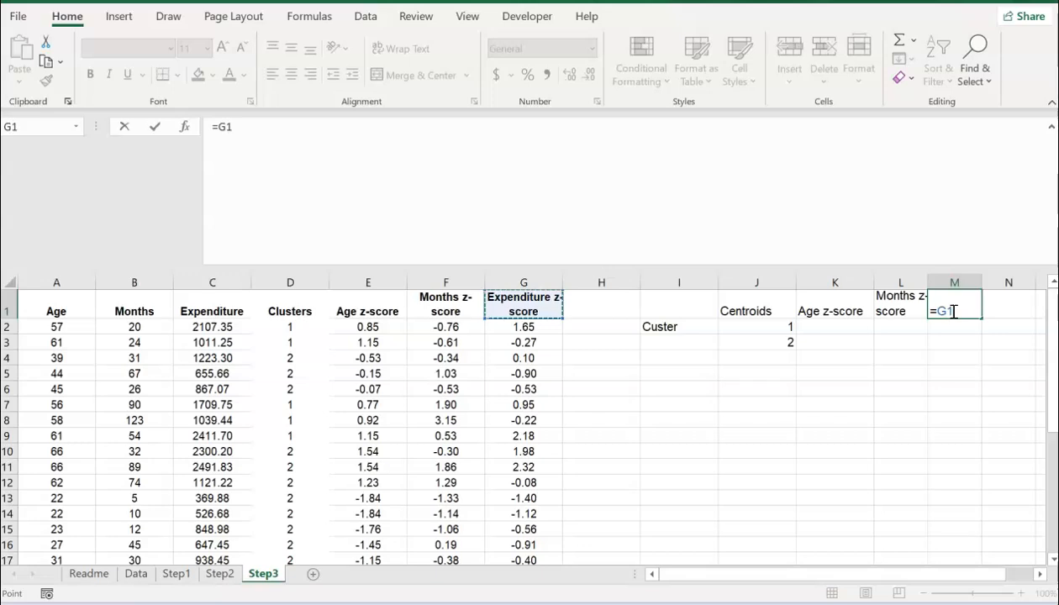
key("Return")
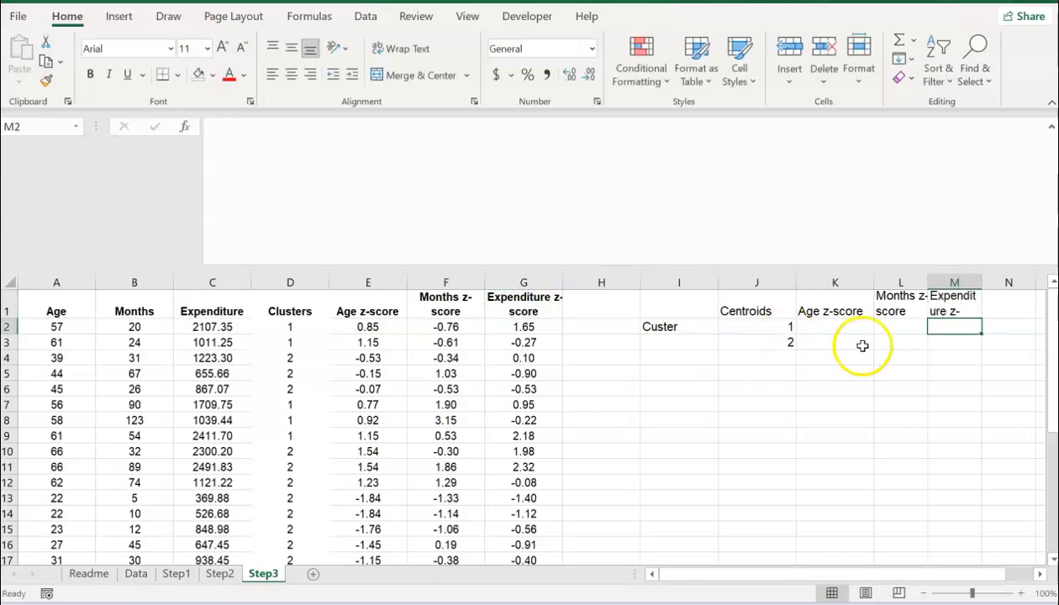
Step: Copy the formatted E1:G1 headers and paste them over K1:M1
left_click_drag(395, 298, 506, 309)
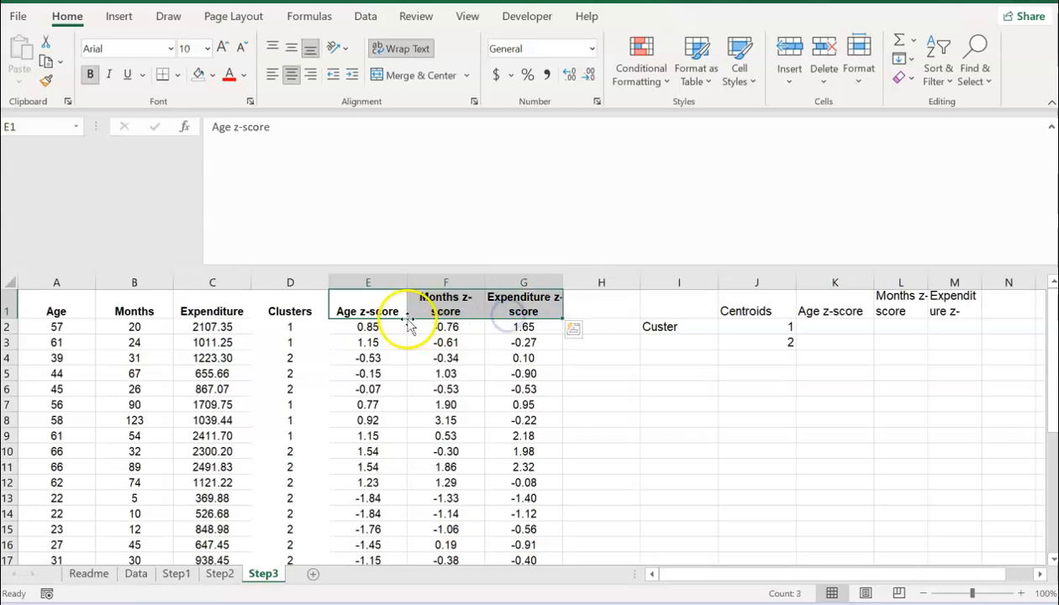
key("ctrl+c")
left_click(828, 309)
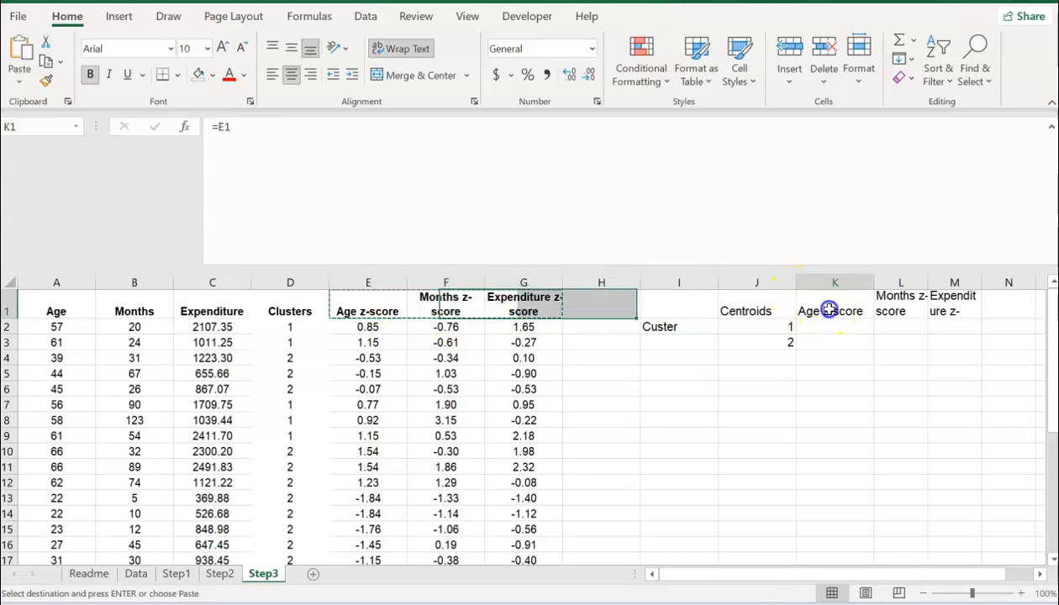
key("ctrl+v")
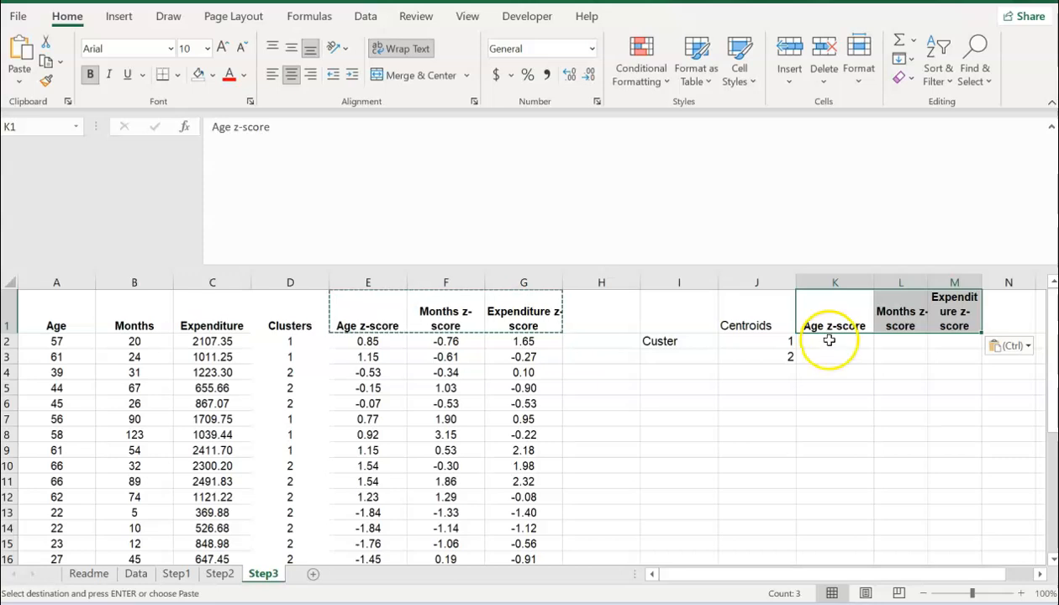
key("Escape")
Step: Enter =AVERAGEIF(D:D,J2,E:E) in K2, apply Comma Style to show 0.56, and narrow column H
left_click(820, 341)
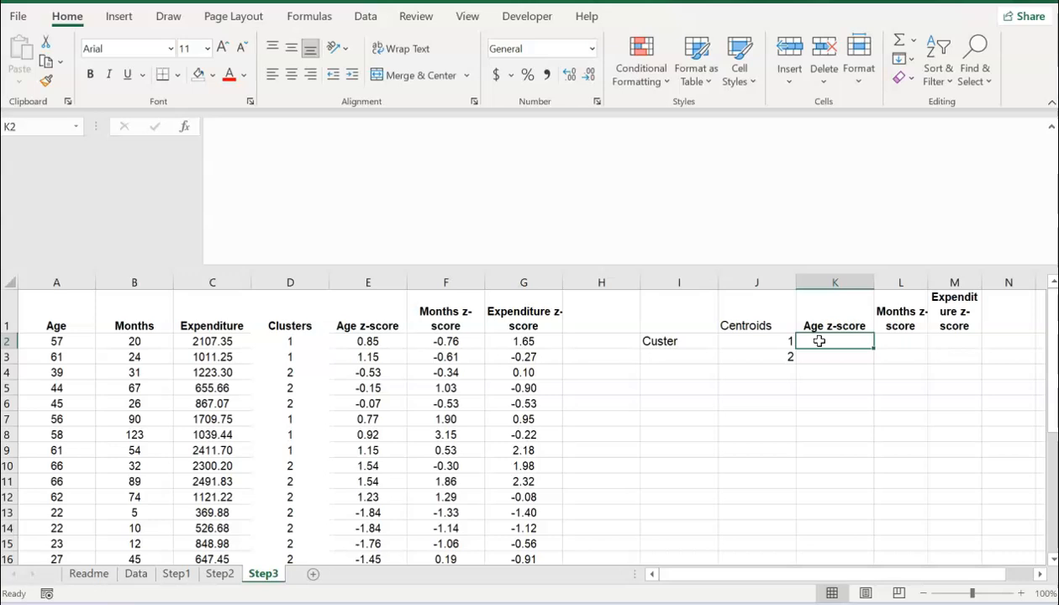
type("=")
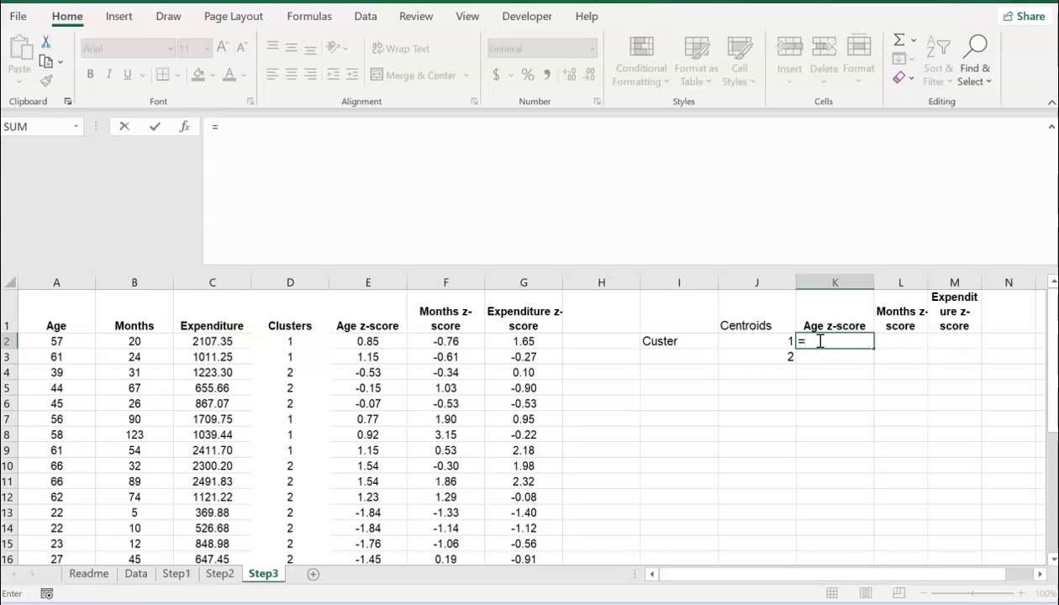
type("averageif")
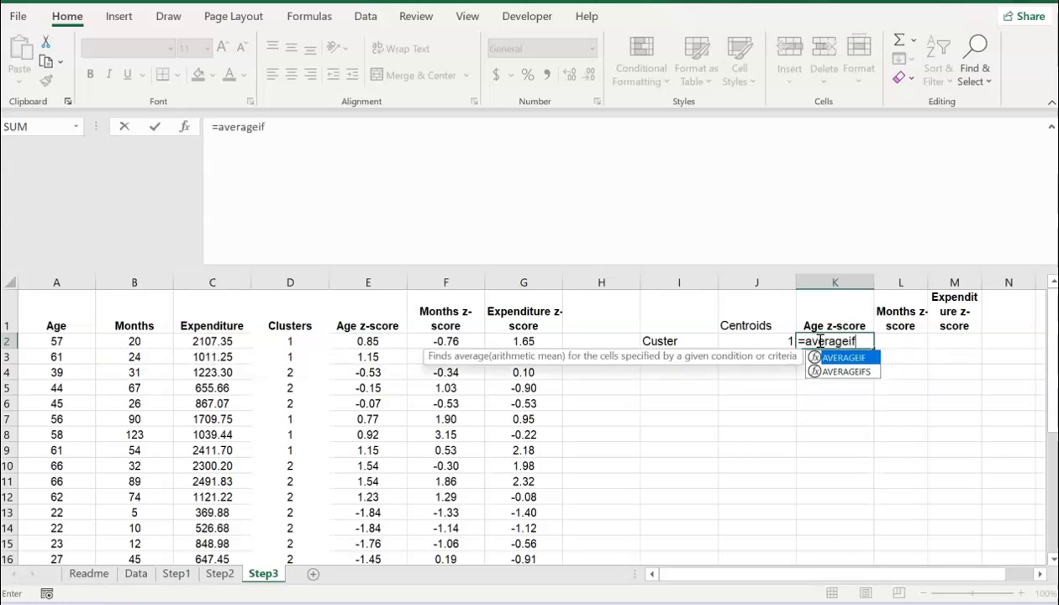
type("(")
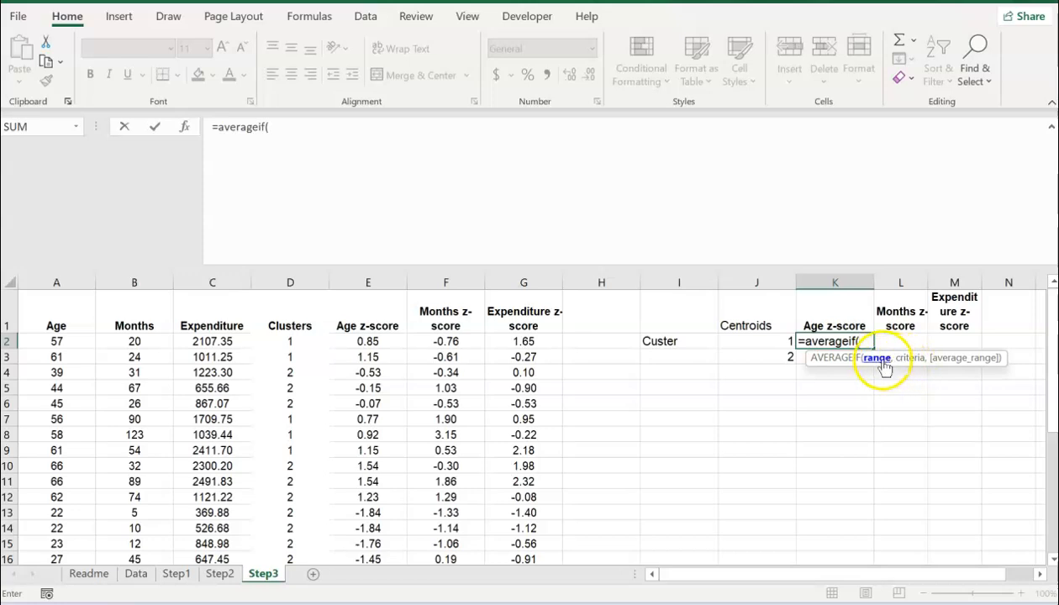
left_click(285, 278)
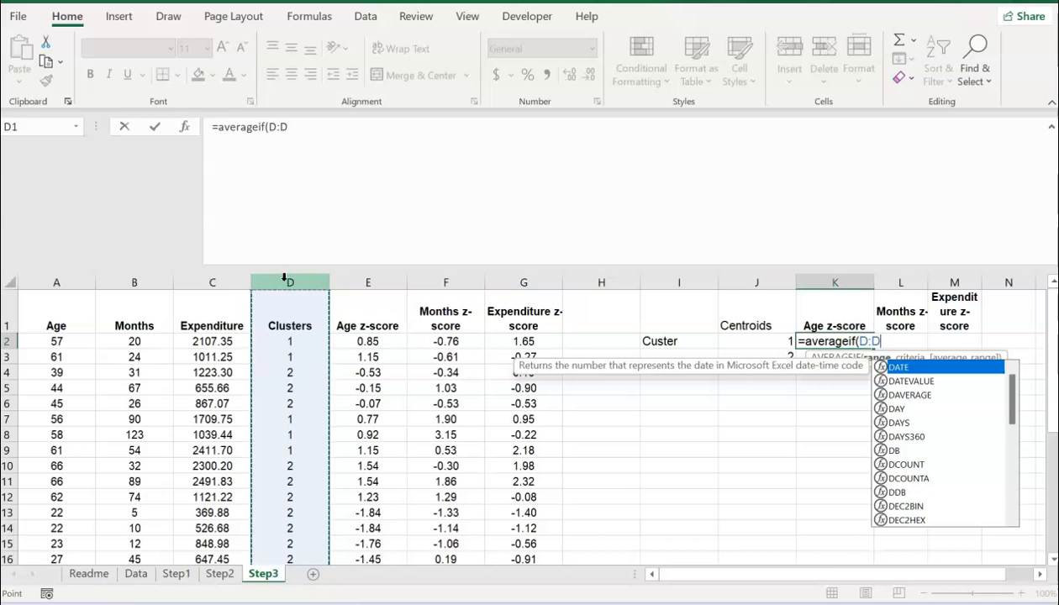
type(",")
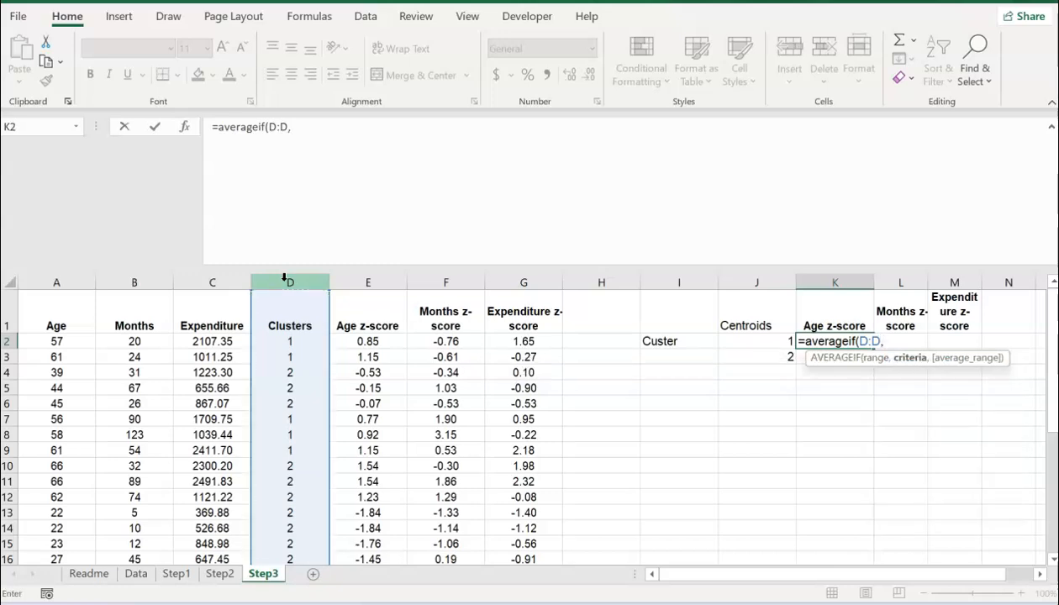
left_click(760, 339)
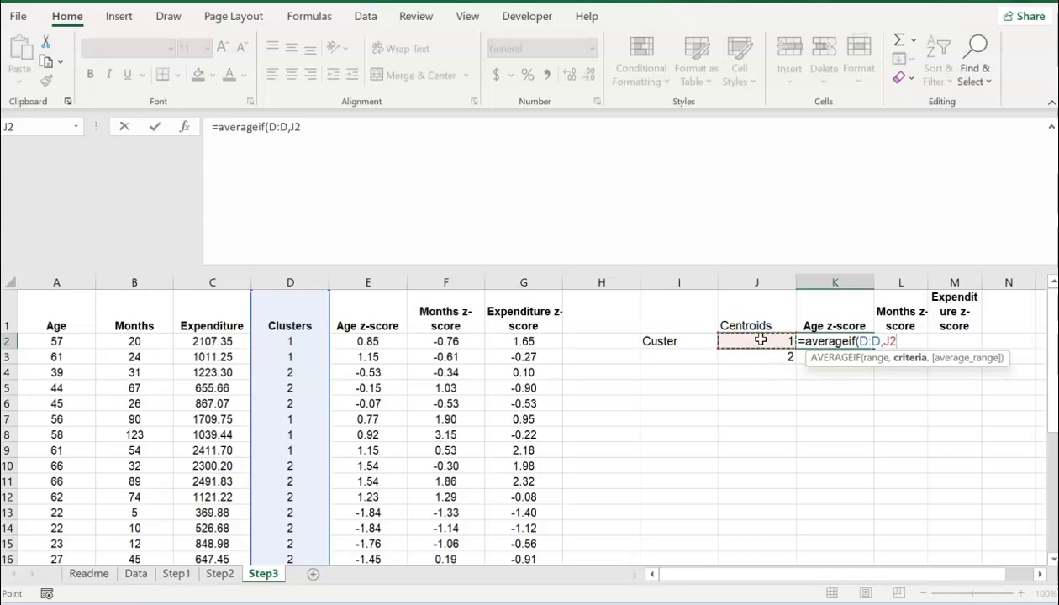
type(",")
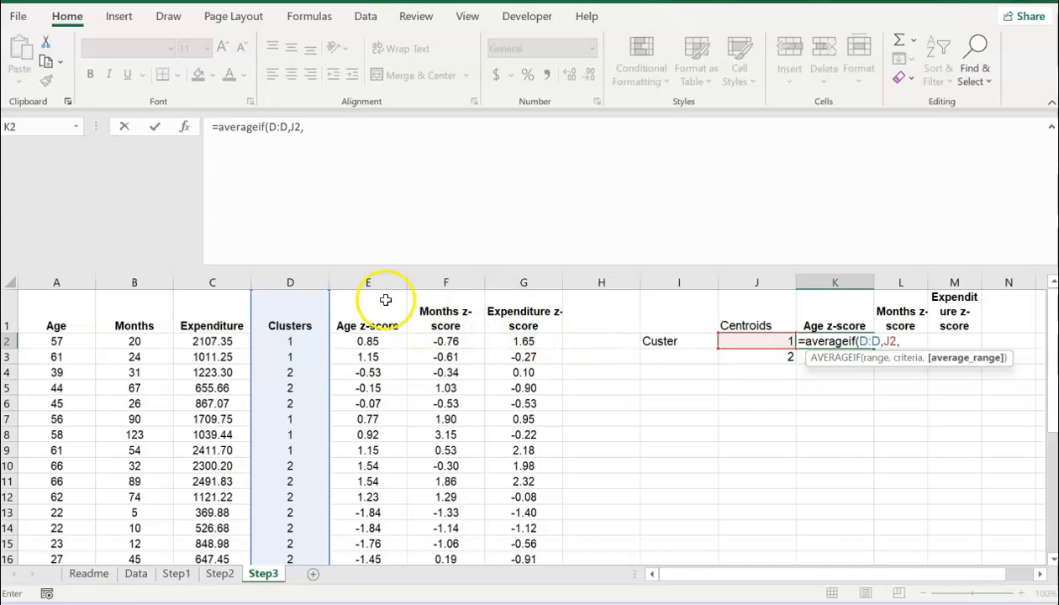
left_click(356, 276)
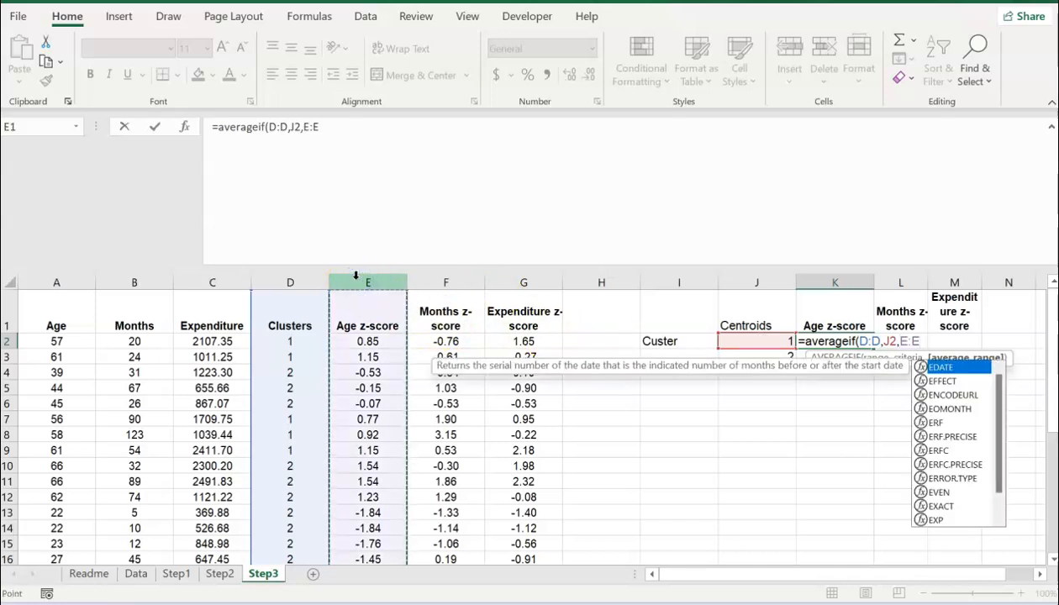
type(")")
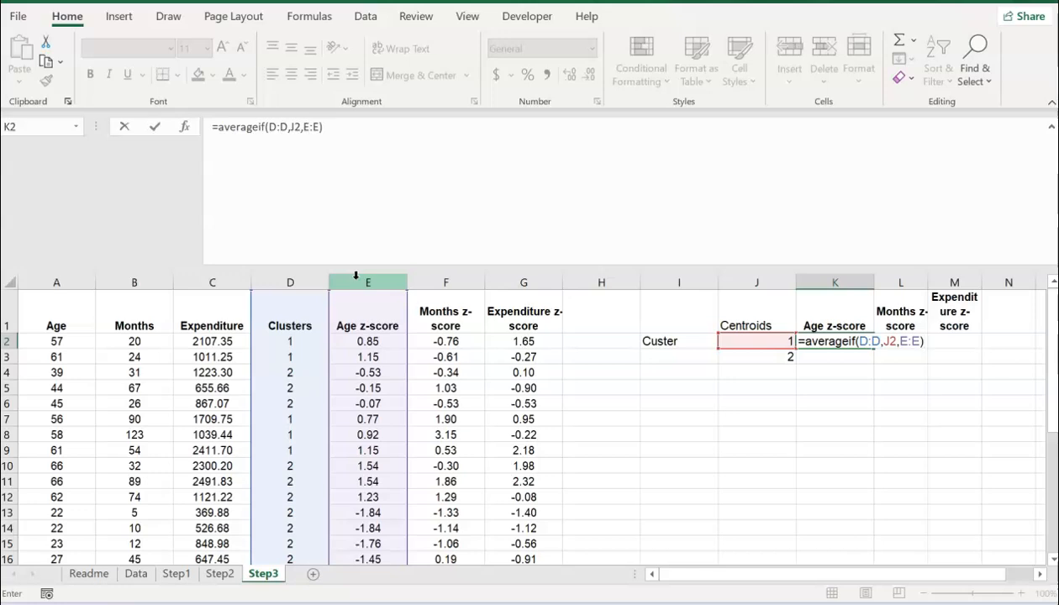
key("Return")
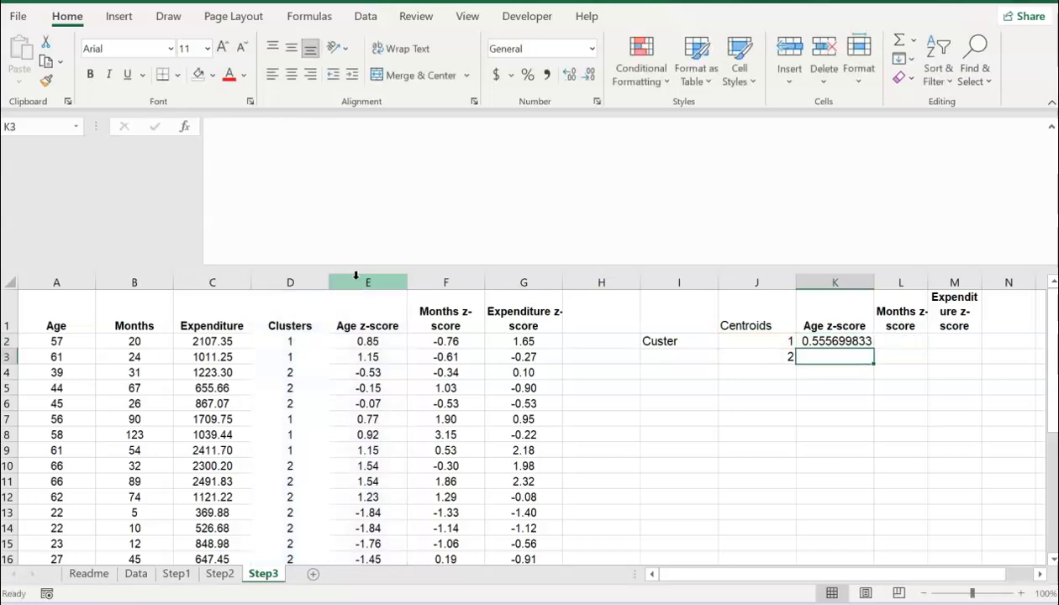
key("Up")
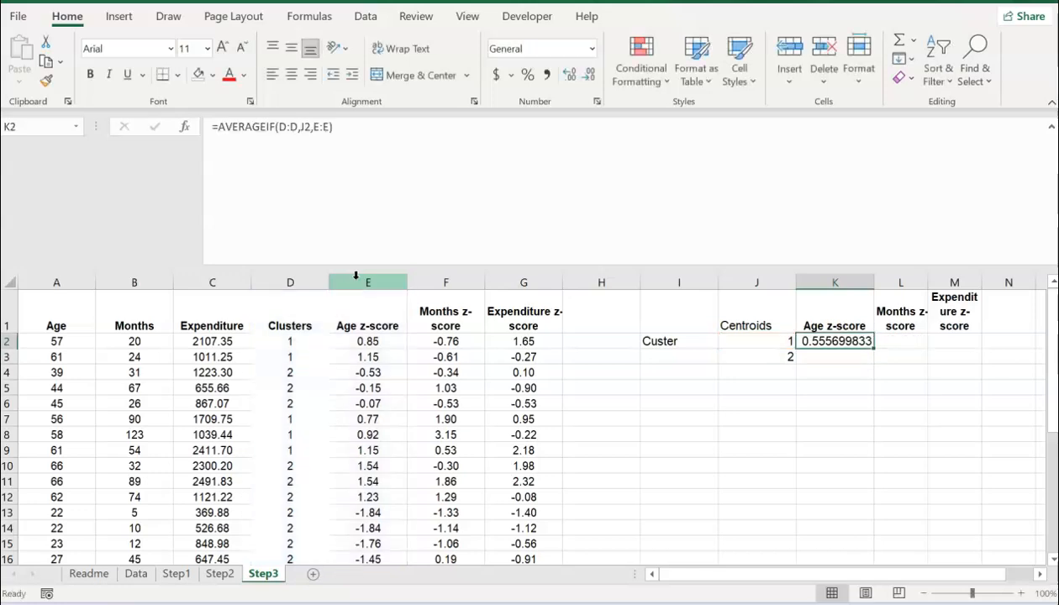
left_click(545, 73)
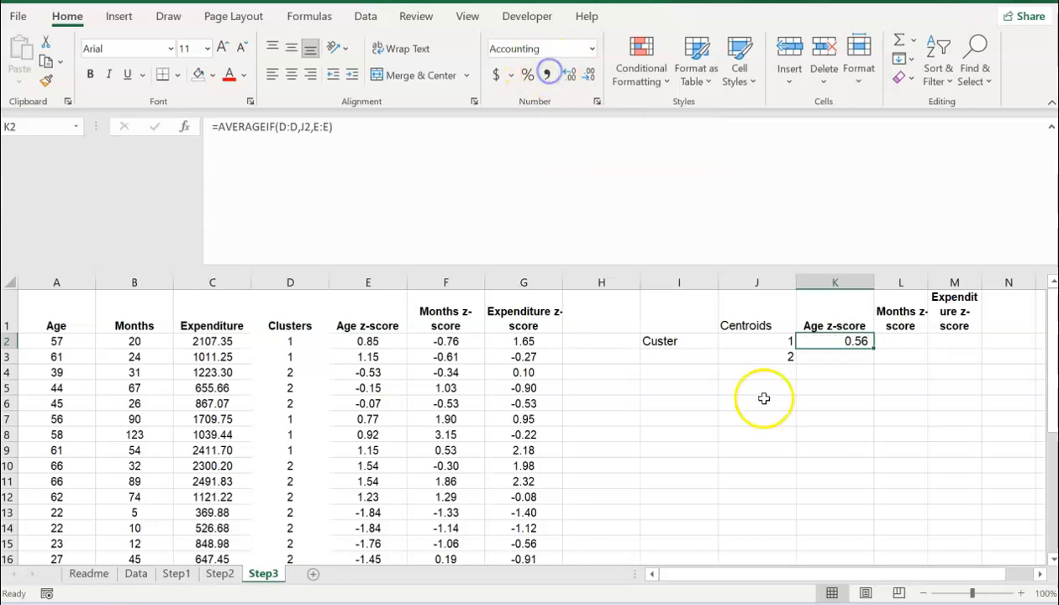
left_click_drag(642, 277, 569, 281)
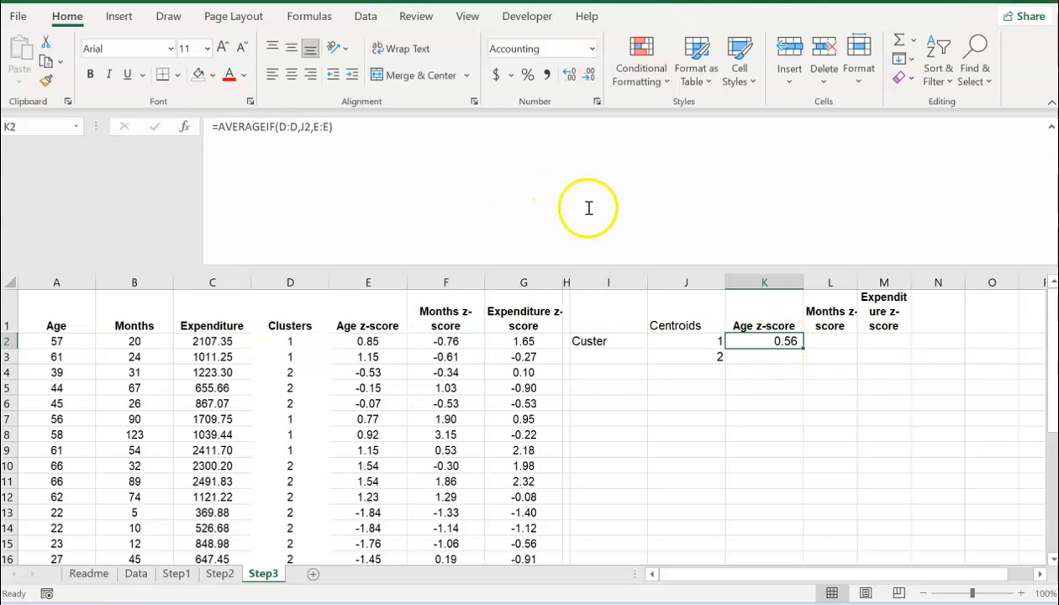
Step: Change K2's formula to =AVERAGEIF($D:$D,$J2,E:E) using F4 and a $ before J2
left_click(357, 134)
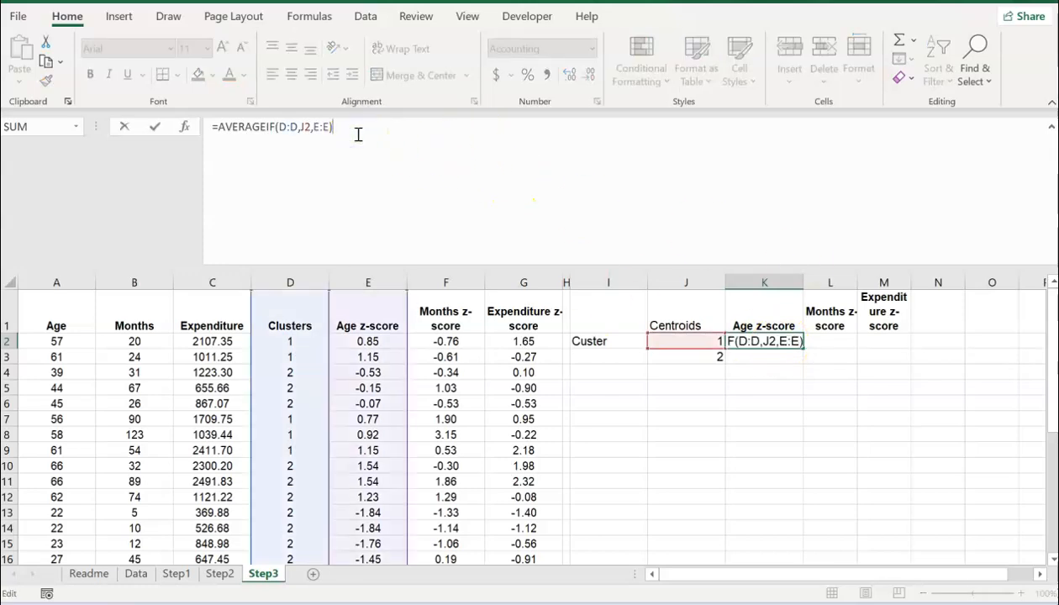
left_click(296, 126)
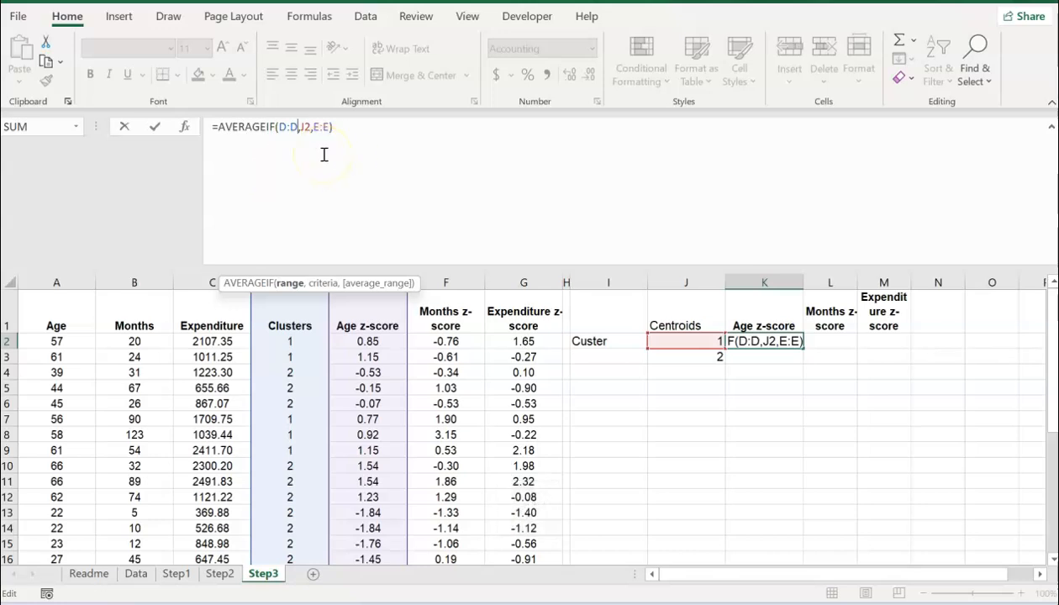
key("F4")
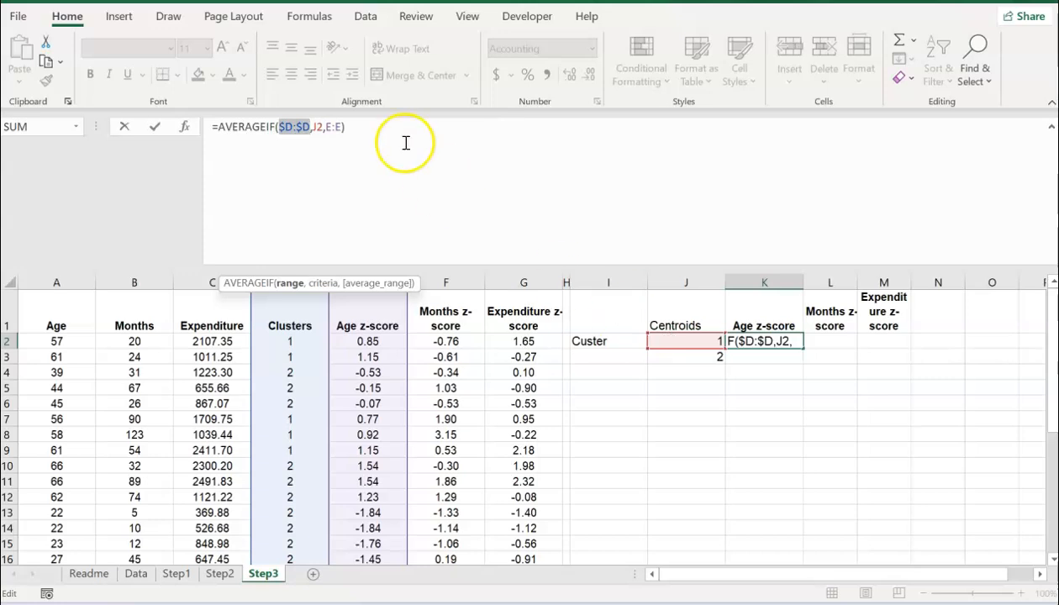
left_click(312, 129)
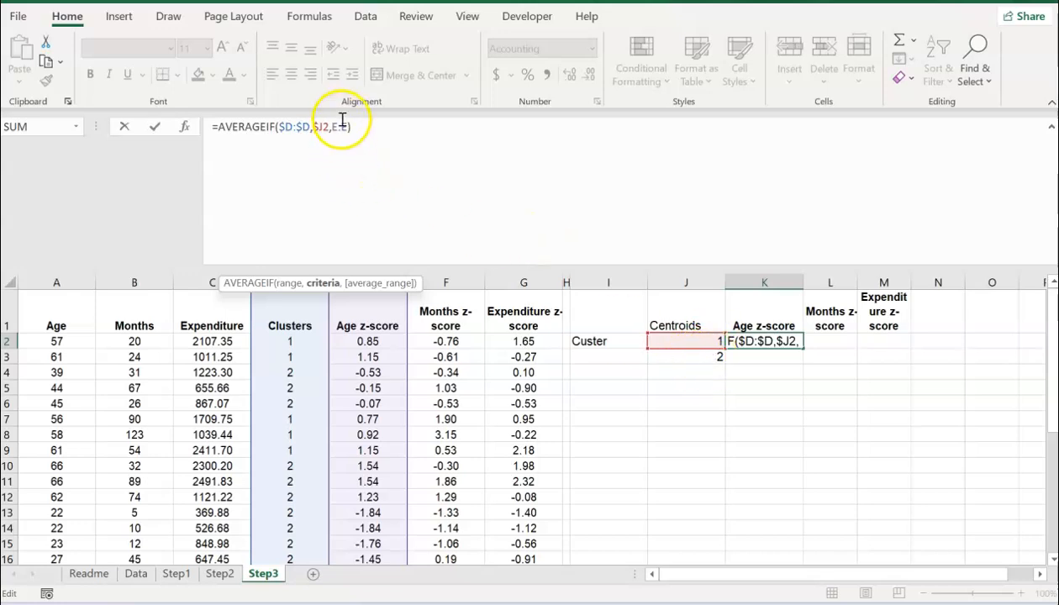
type(":E)")
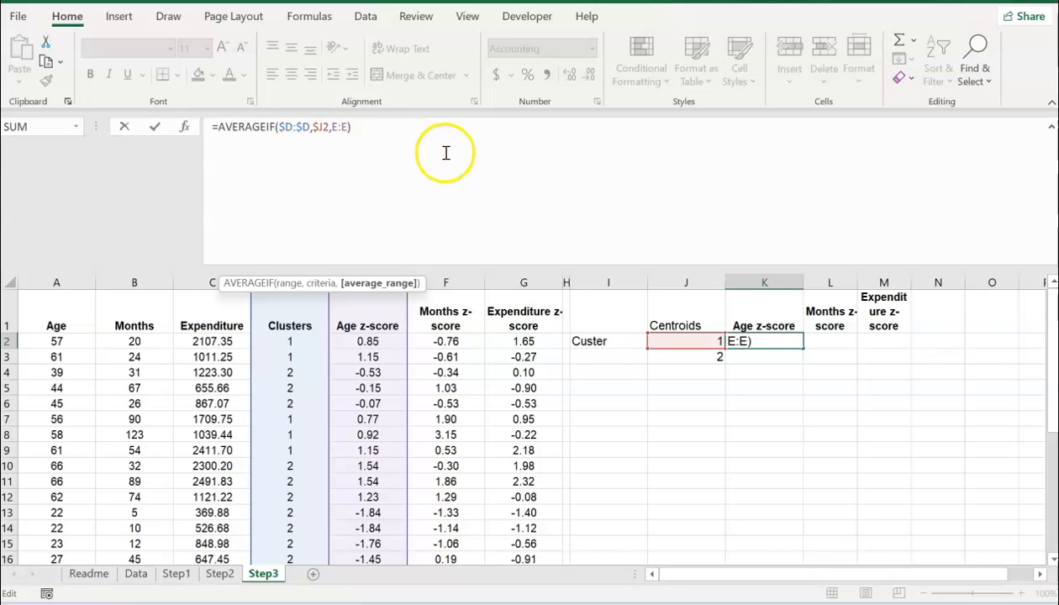
key("Return")
key("Up")
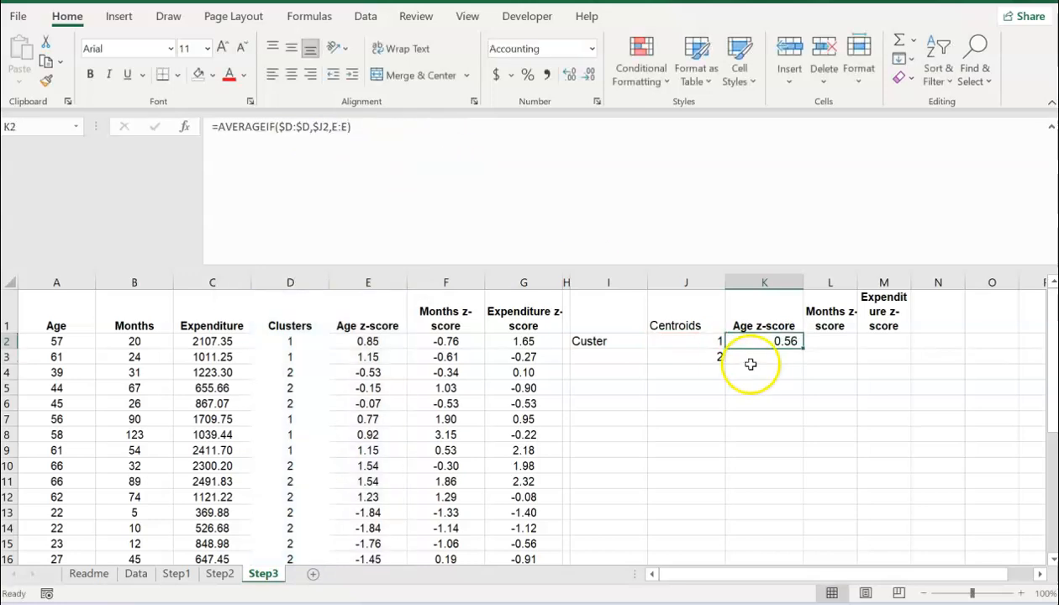
Step: Fill the Age centroid formula down to cluster 2 and check both K2 and K3 formulas
left_click_drag(803, 348, 799, 359)
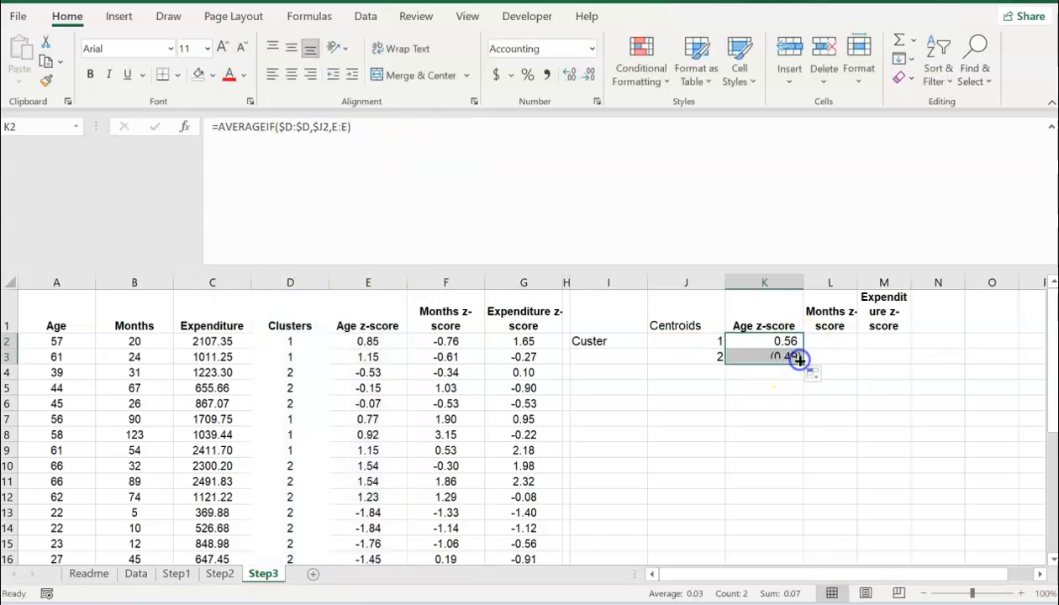
left_click(771, 343)
left_click(577, 142)
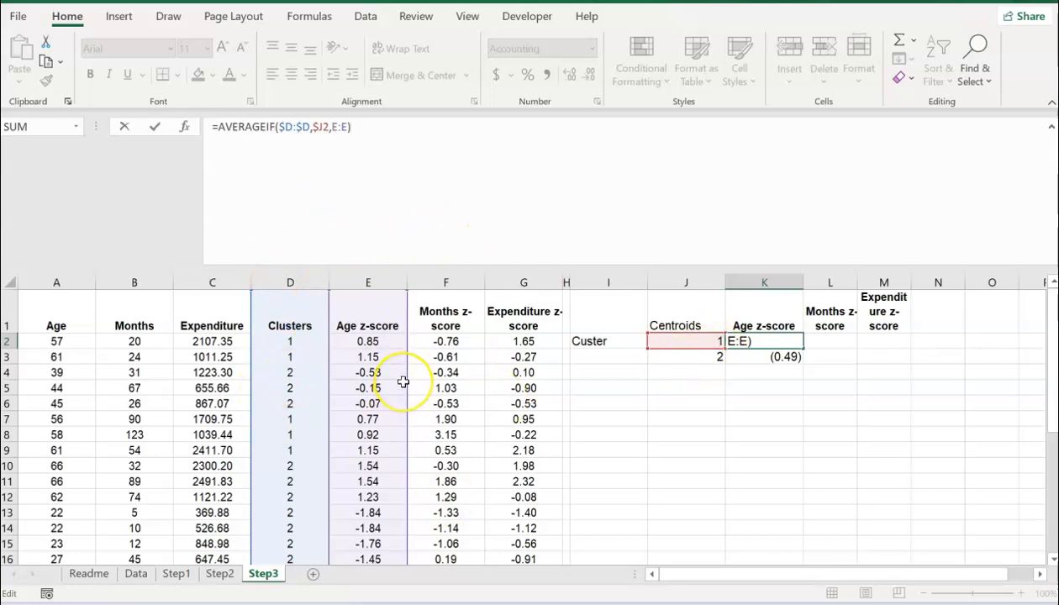
key("Return")
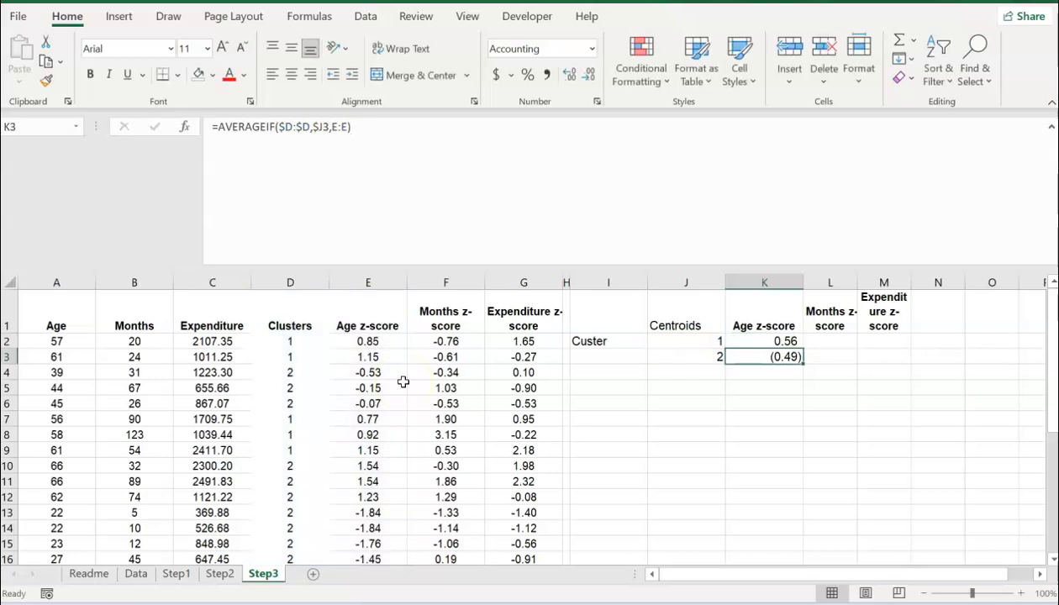
left_click(404, 139)
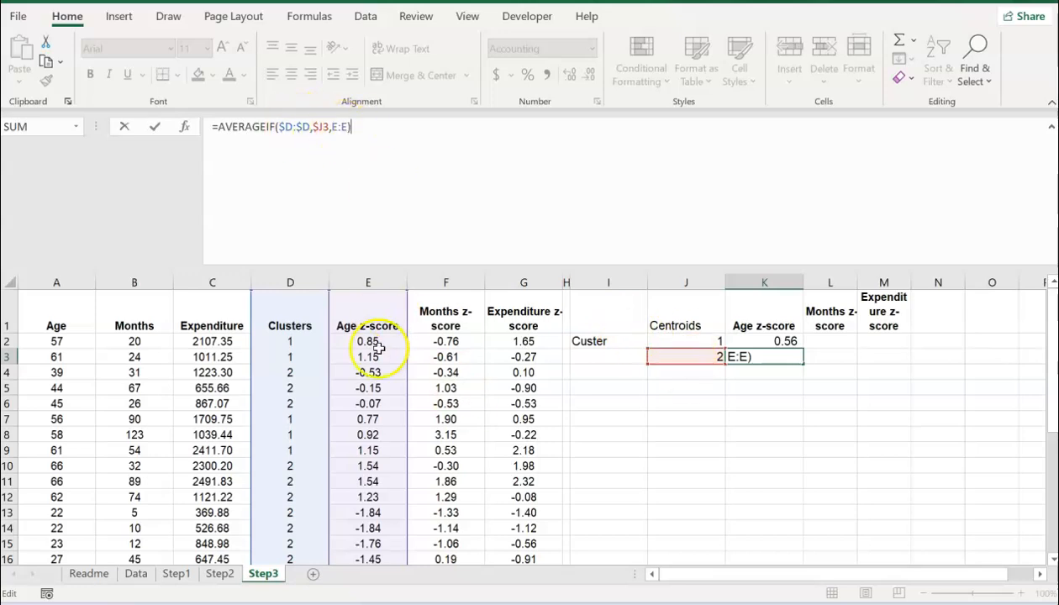
key("Return")
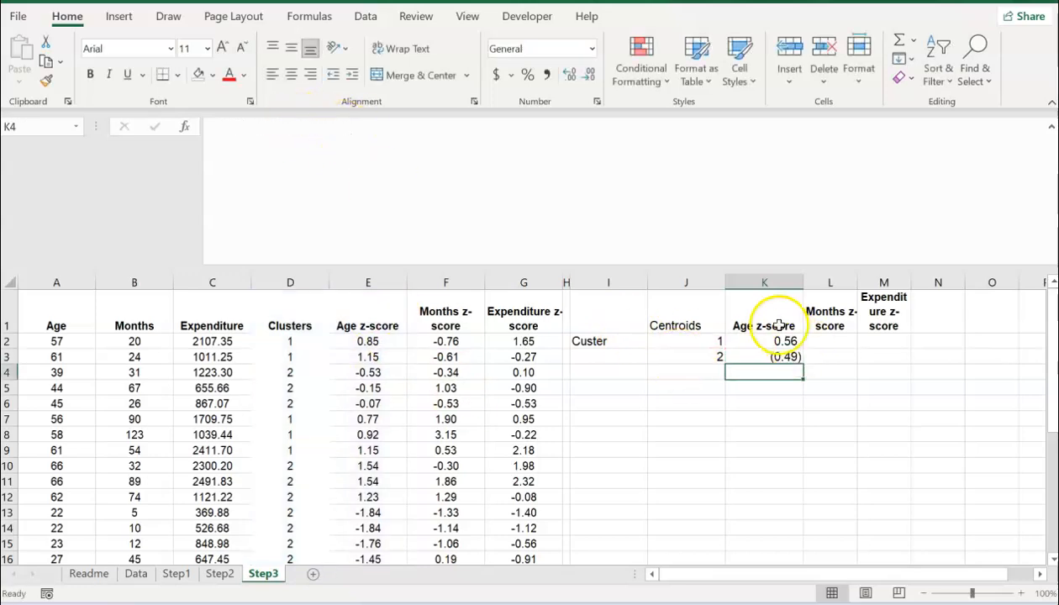
left_click_drag(782, 345, 911, 373)
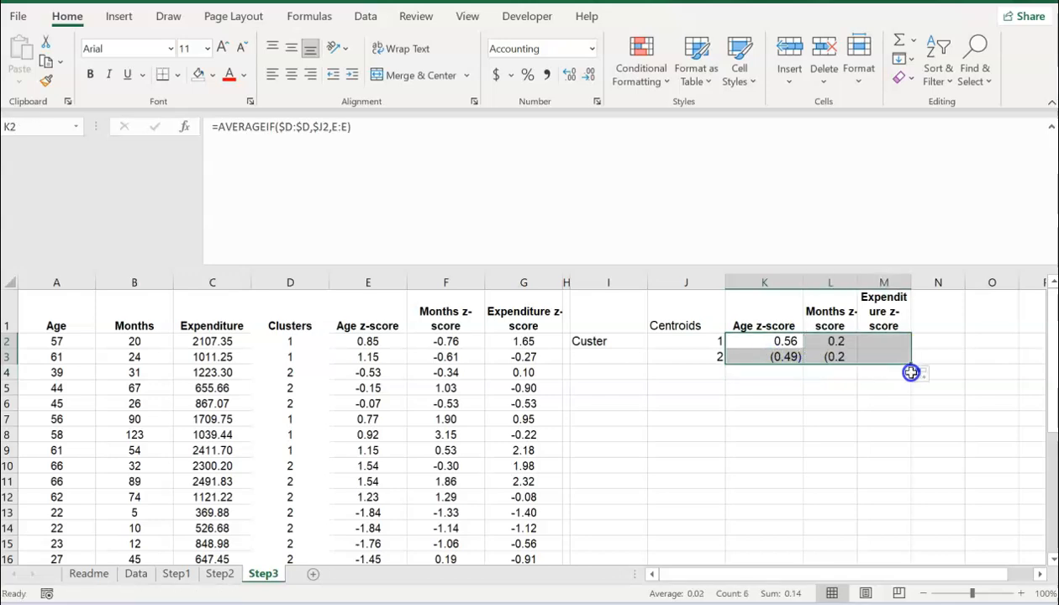
Step: Correct the L2 and M3 centroid formulas to average columns F and G, then select J1:M3 for shading
left_click(839, 341)
left_click(583, 175)
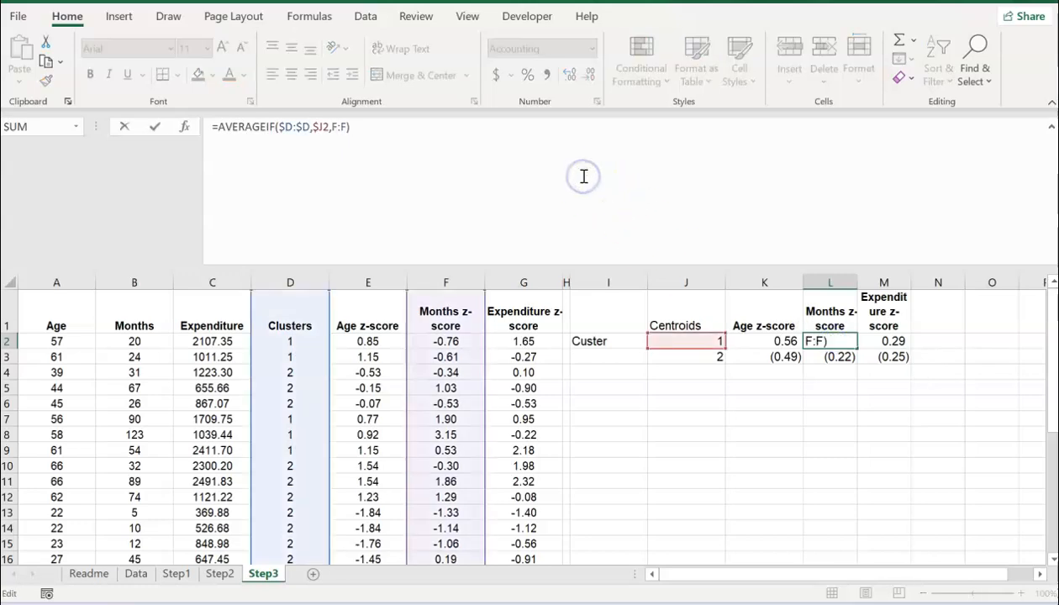
left_click(289, 126)
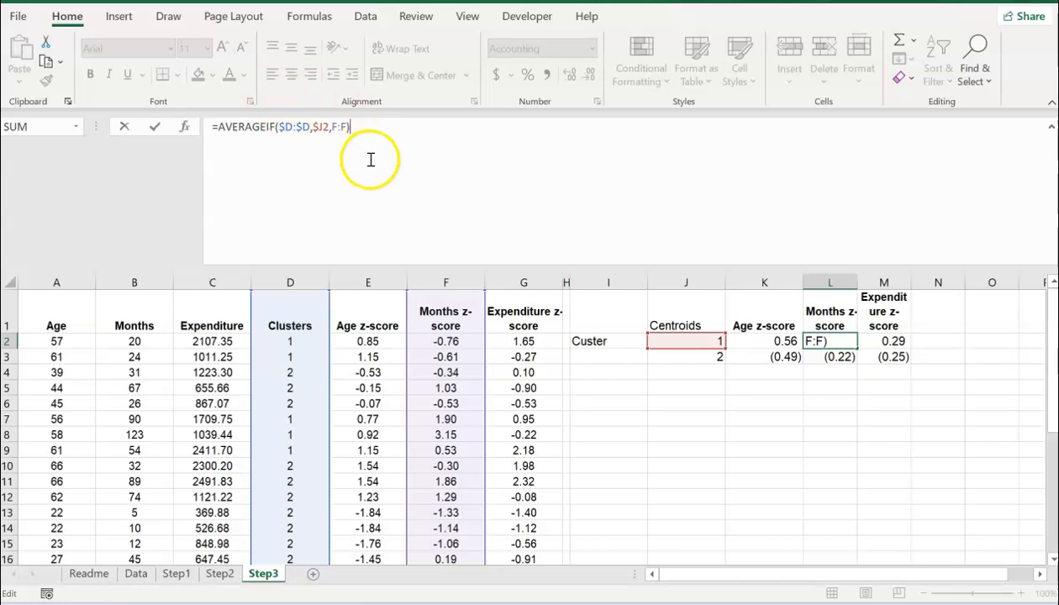
key("Return")
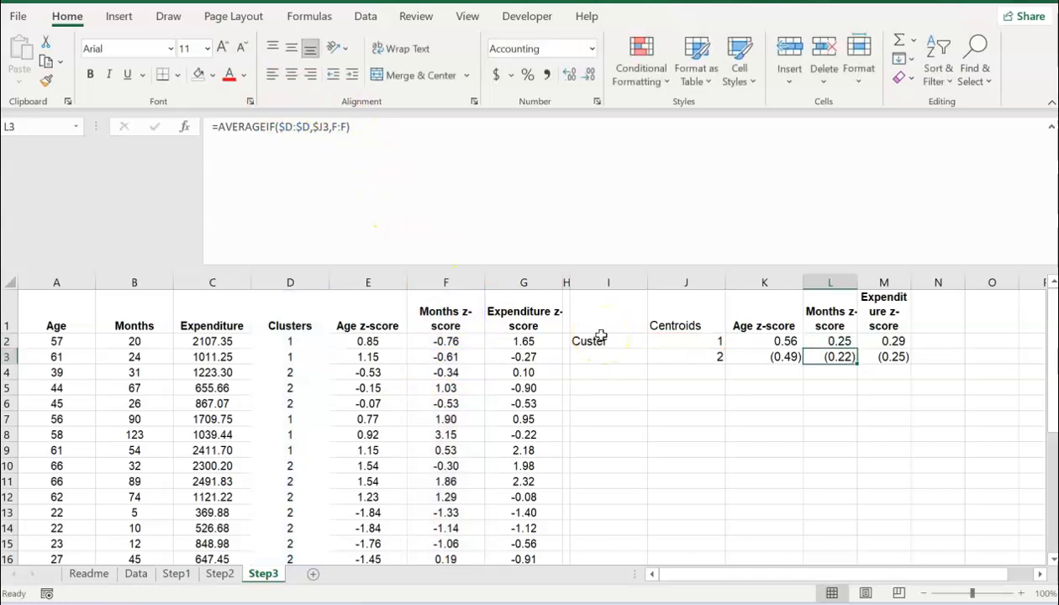
key("Right")
left_click(519, 198)
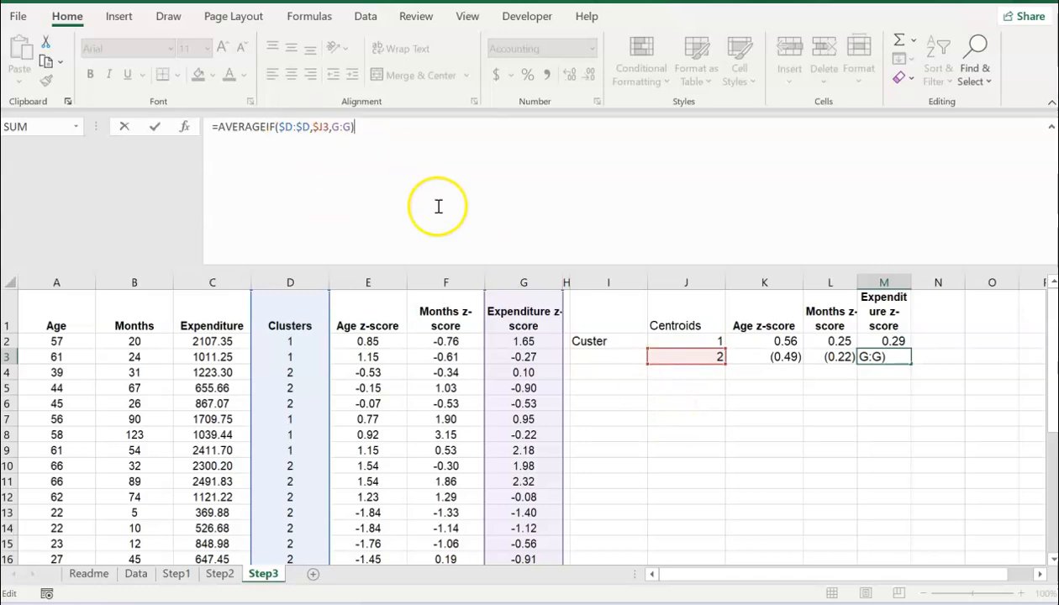
key("Return")
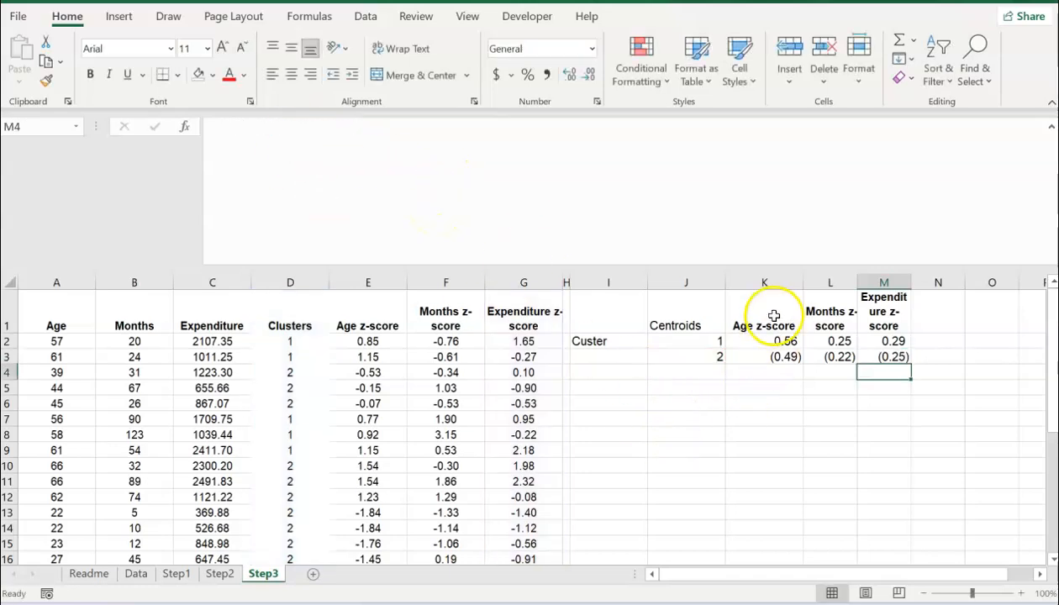
left_click_drag(686, 324, 877, 356)
left_click(212, 74)
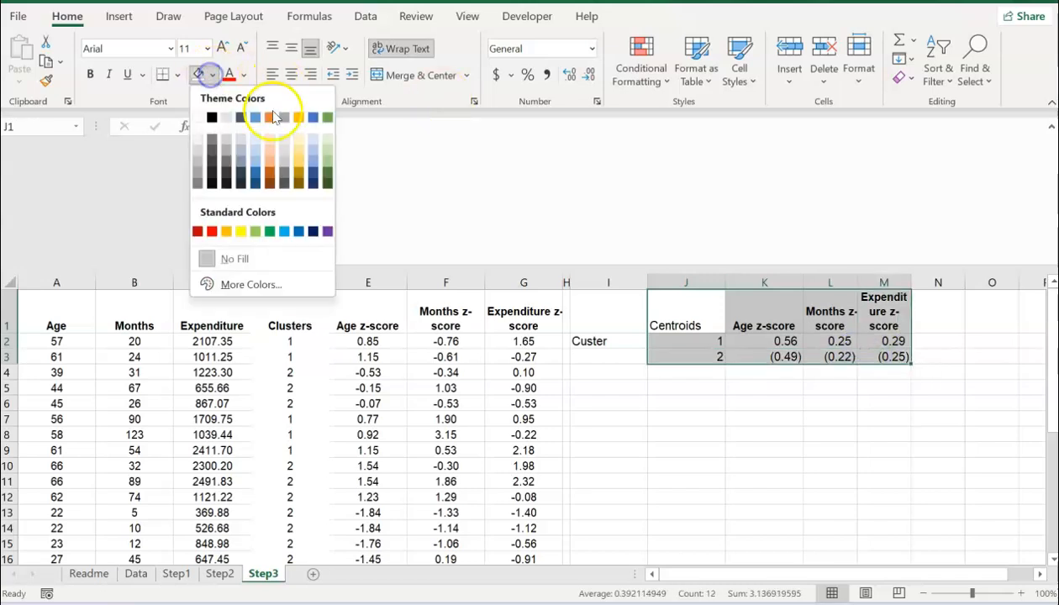
Step: Shade the centroid table light orange and copy K2's formula text from the formula bar
left_click(302, 137)
left_click(744, 341)
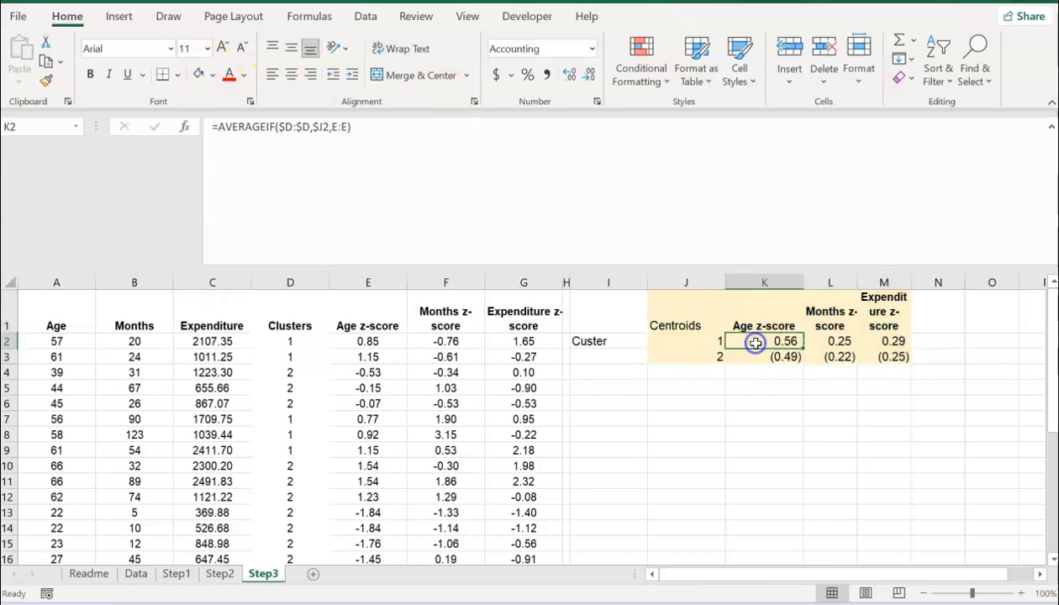
left_click(371, 137)
left_click_drag(370, 137, 147, 132)
key("ctrl+c")
key("Return")
Step: Enter '=AVERAGEIF($D:$D,$J2,E:E) as plain text in N2 and narrow the Centroids column J
key("Down")
key("Up")
key("Up")
key("Right")
key("Right")
key("Right")
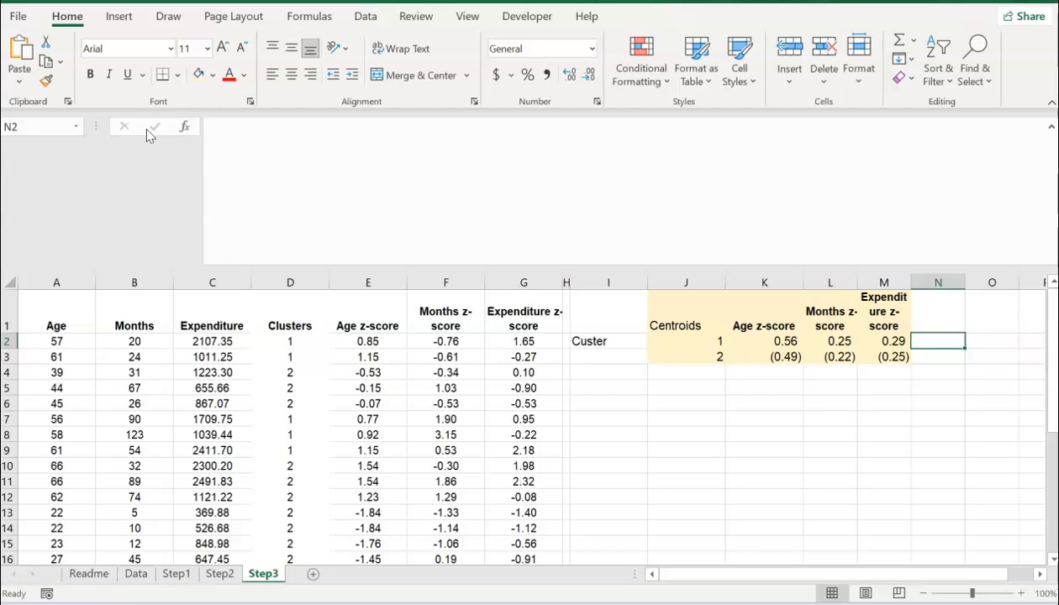
type("'")
key("ctrl+v")
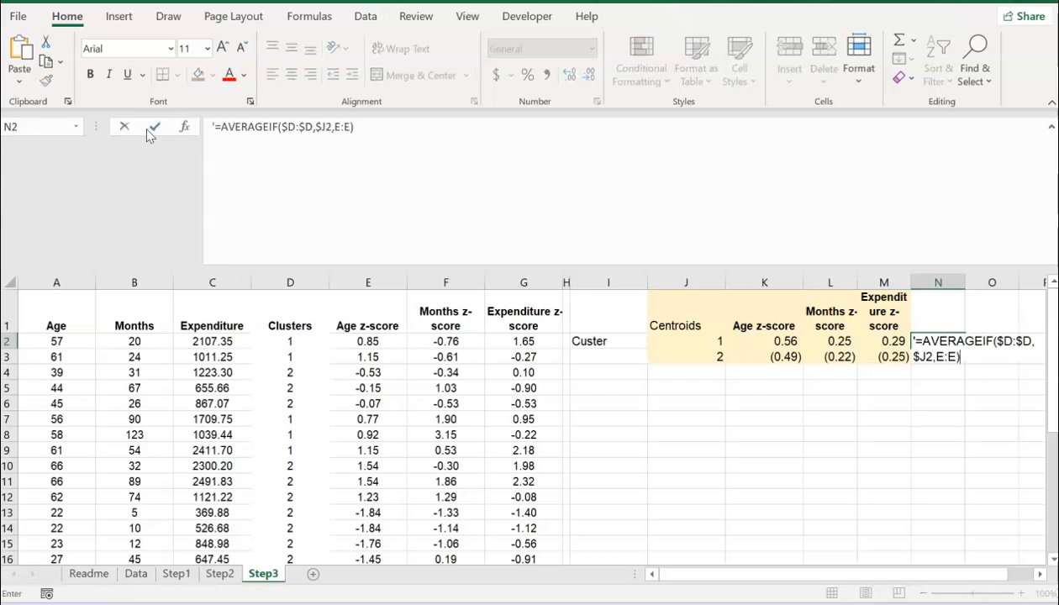
key("Return")
left_click_drag(725, 284, 690, 285)
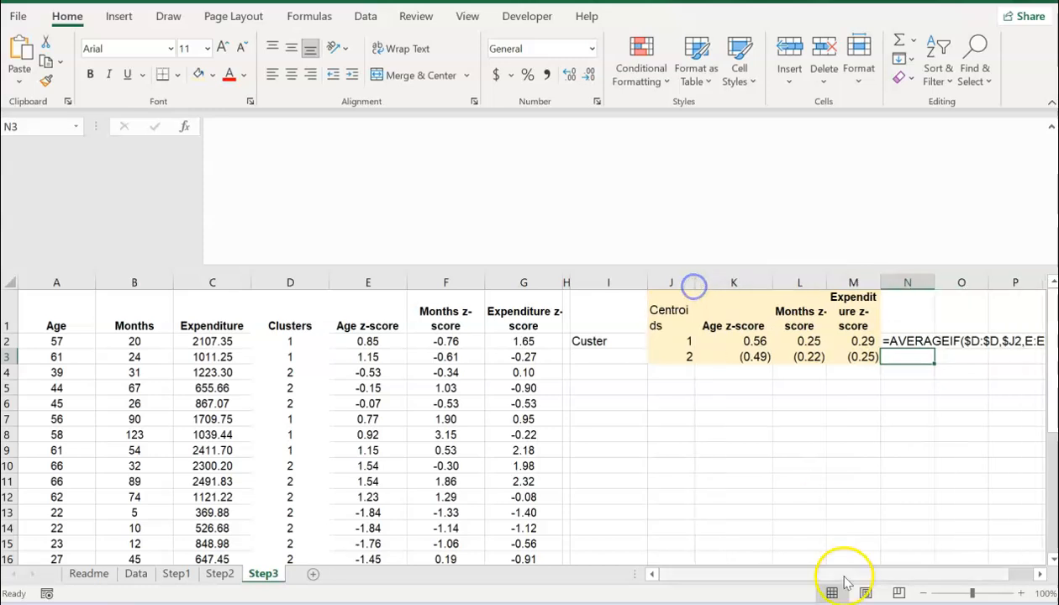
left_click(1040, 573)
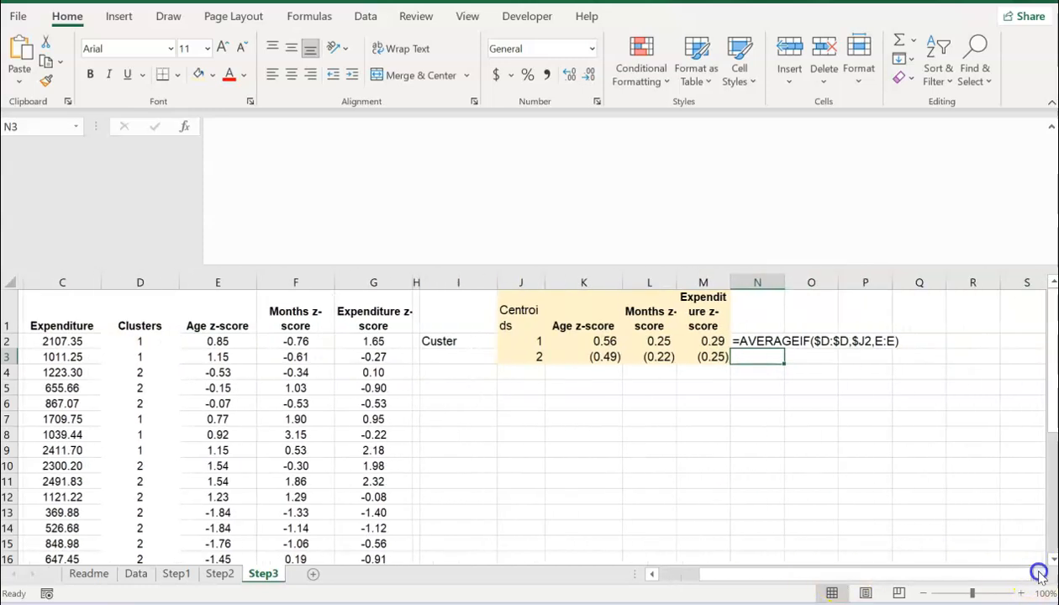
left_click(473, 434)
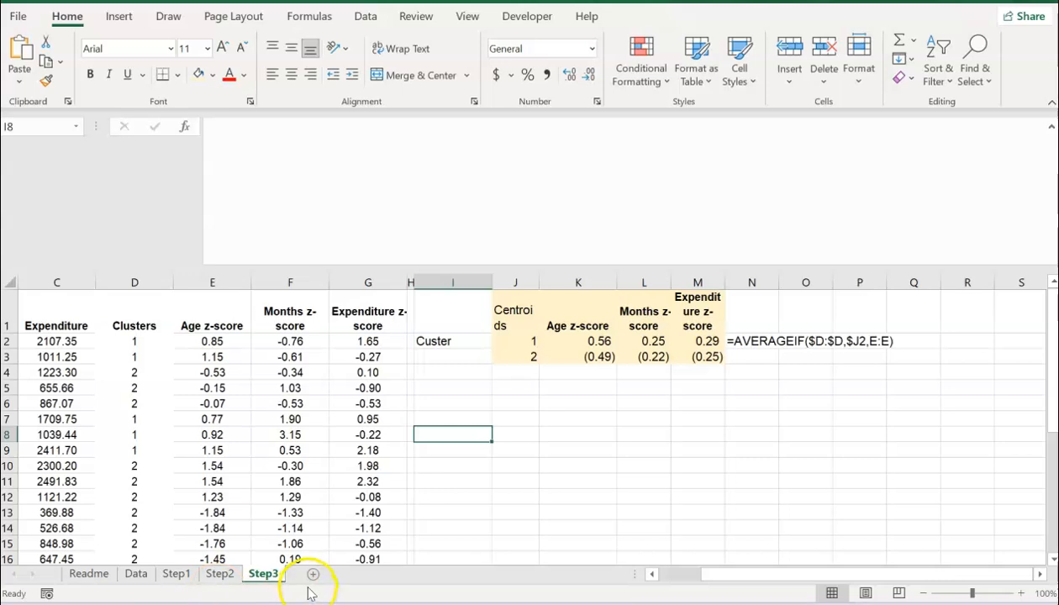
Step: Add a new worksheet named Step4
left_click(312, 574)
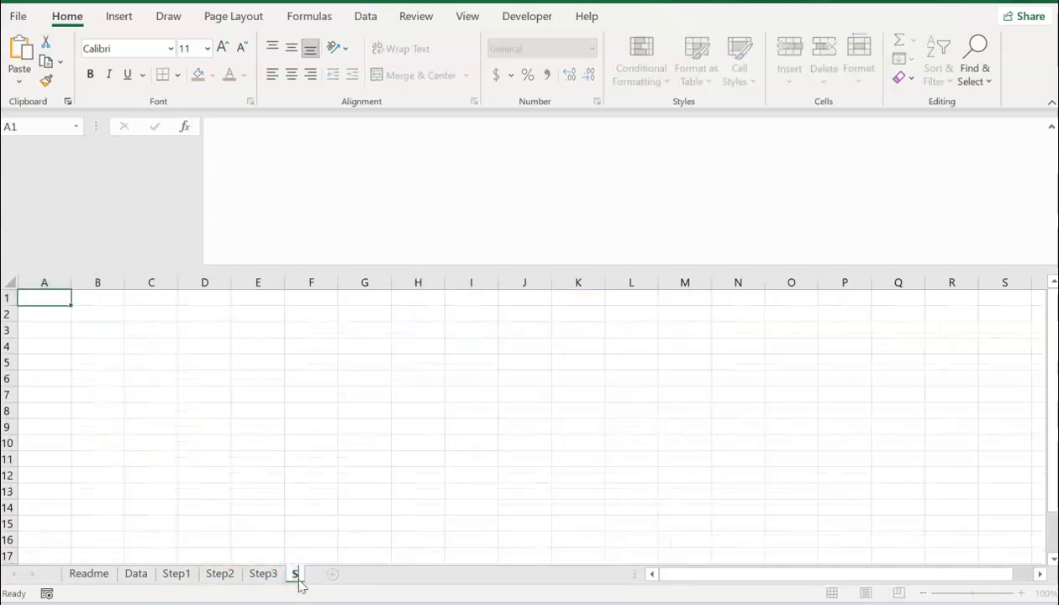
left_click(300, 579)
type("Step4")
left_click(288, 454)
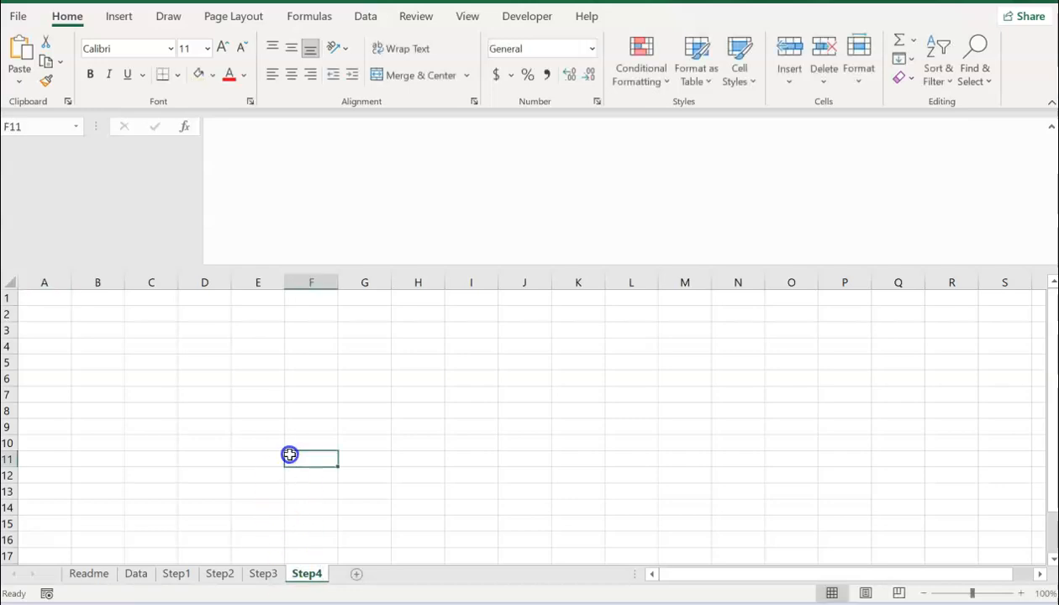
Step: Copy the entire Step3 sheet and paste it into Step4
left_click(262, 574)
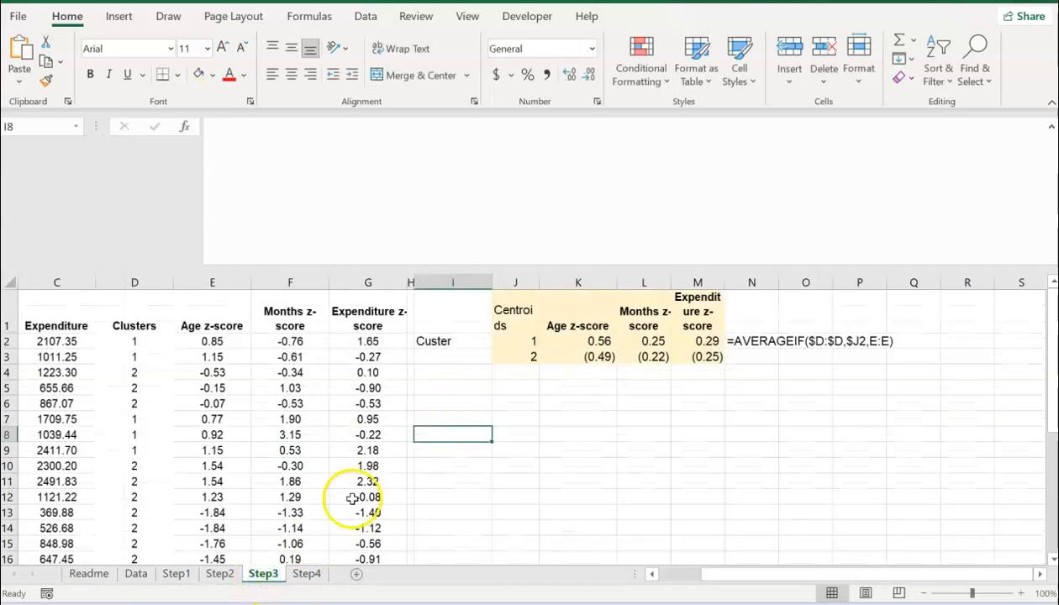
left_click(9, 282)
left_click(49, 61)
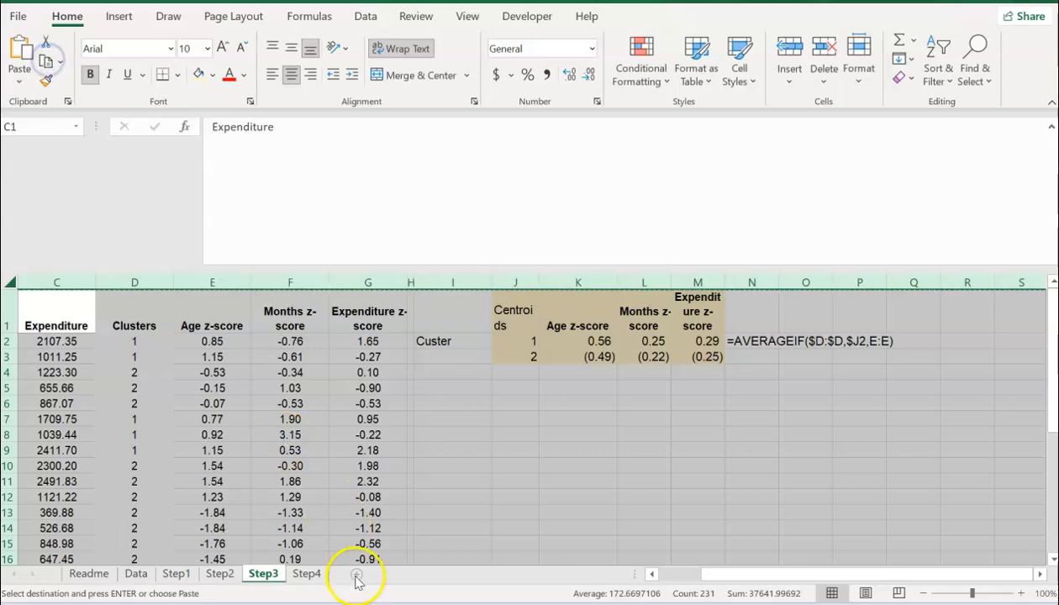
left_click(309, 574)
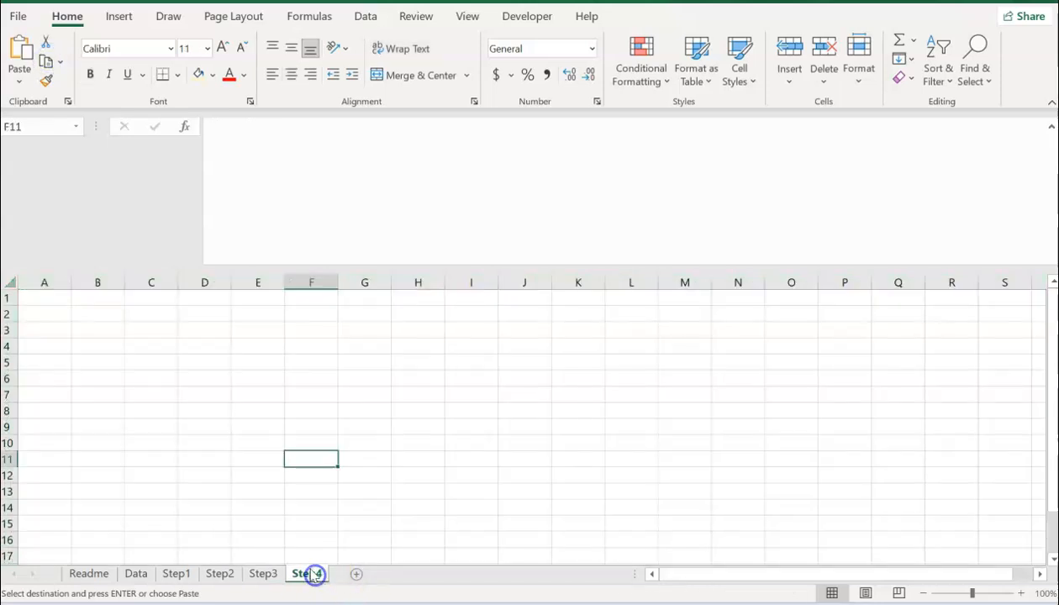
left_click(7, 283)
key("ctrl+v")
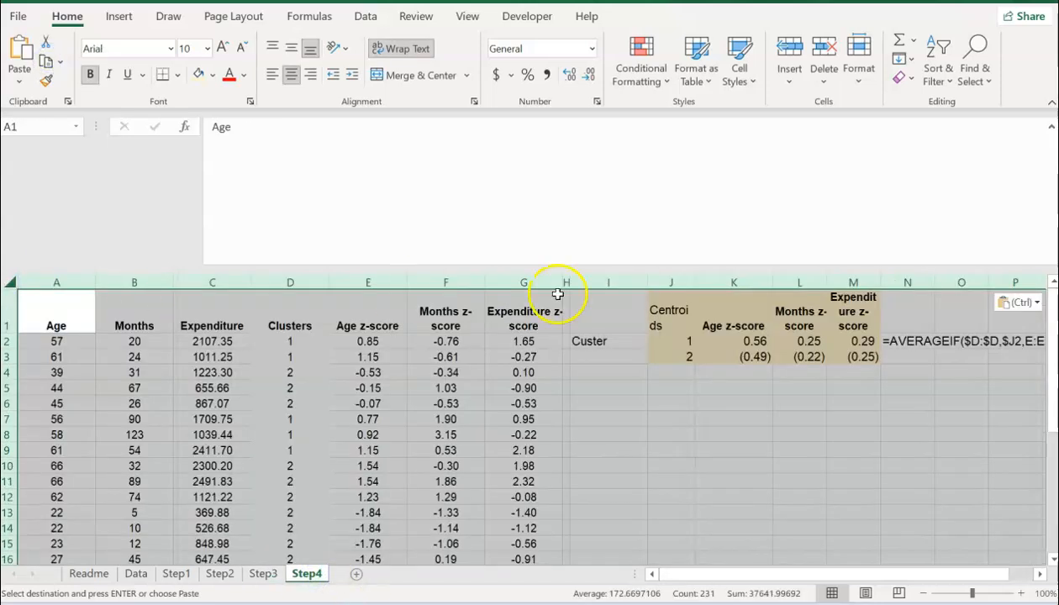
Step: Delete the formula text note from N2 on Step4
left_click_drag(670, 328, 706, 333)
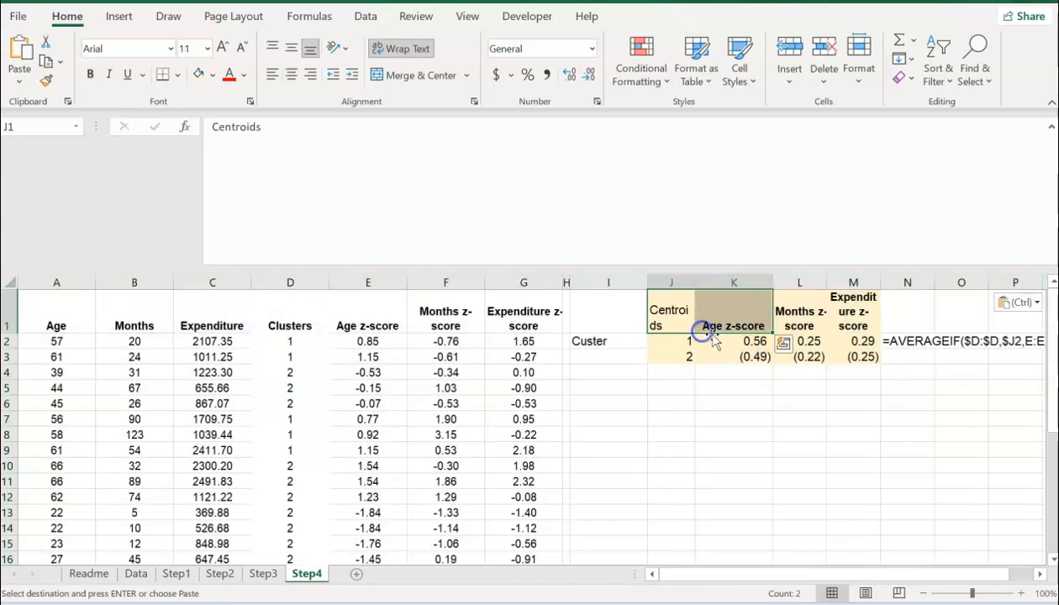
left_click(908, 339)
key("Delete")
left_click_drag(678, 304, 837, 360)
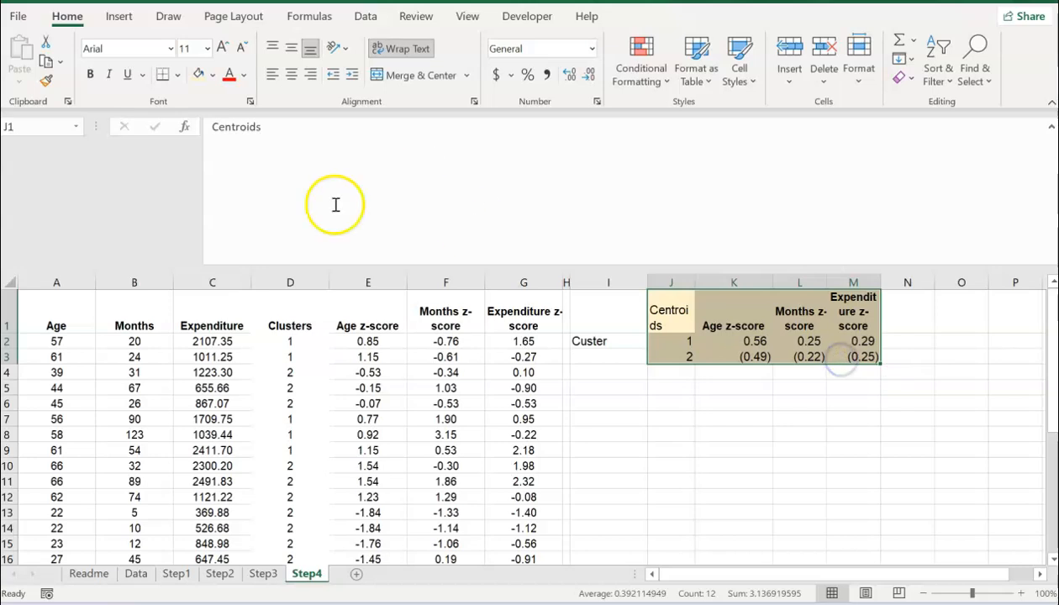
Step: Set the centroid table's fill to white to remove the tan shading
left_click(214, 78)
left_click(200, 114)
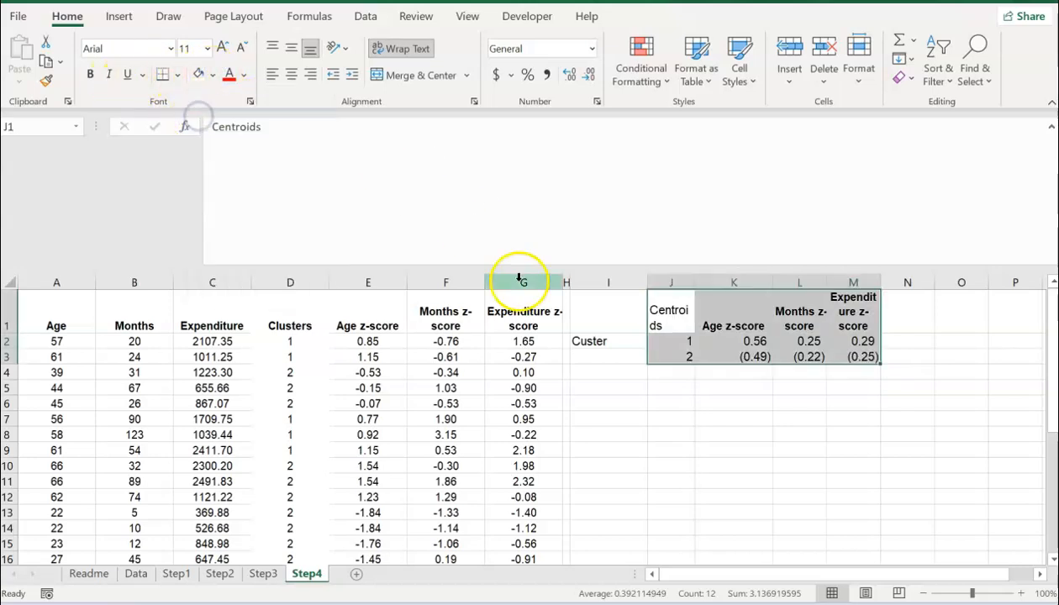
left_click_drag(571, 282, 677, 284)
Step: Insert two empty columns at column H, before the centroid table
left_click(633, 282)
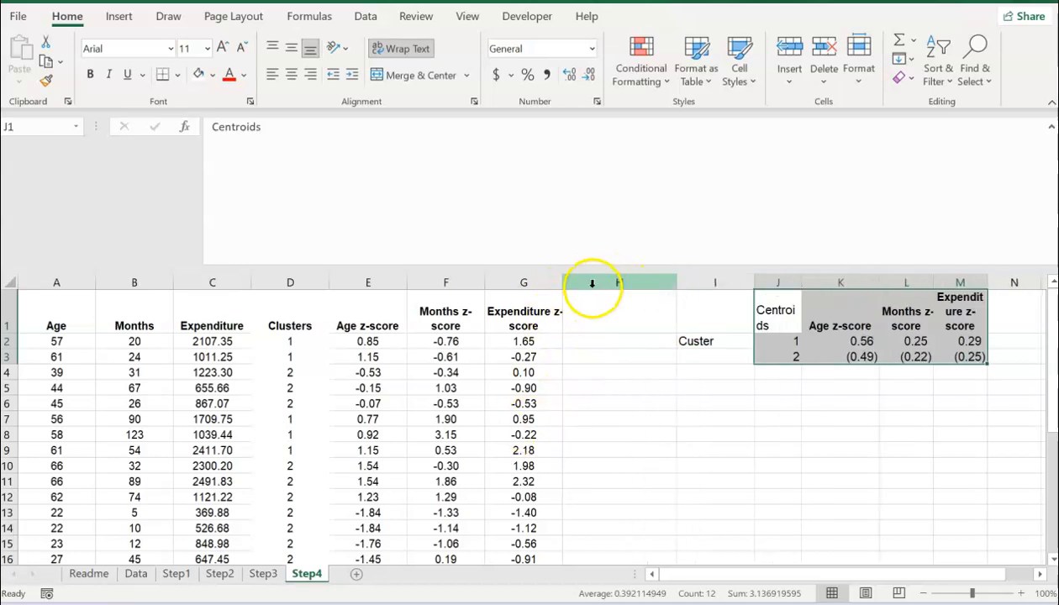
left_click(591, 283)
right_click(591, 286)
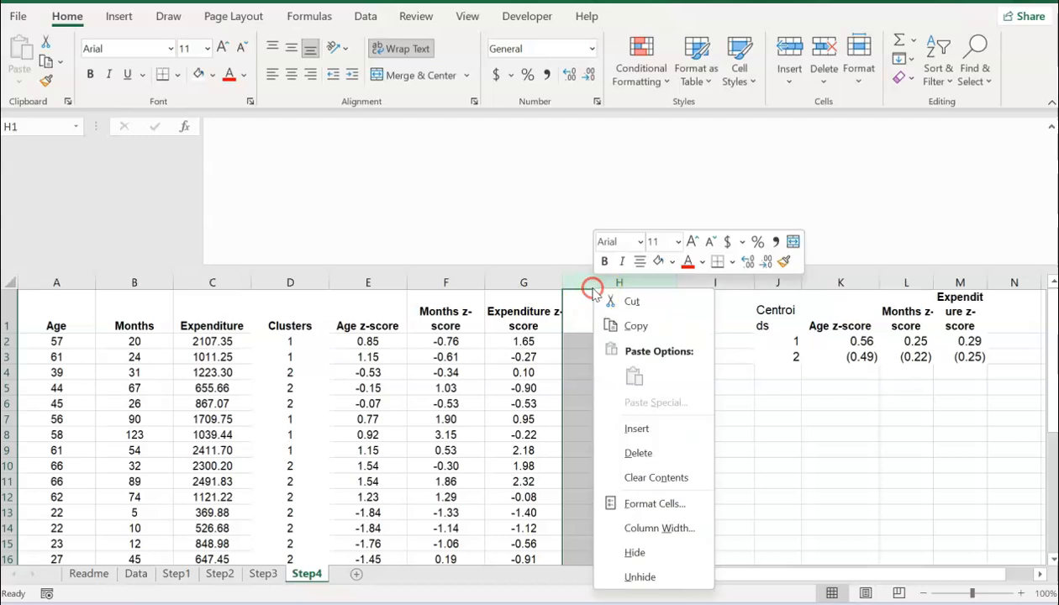
left_click(632, 429)
right_click(582, 279)
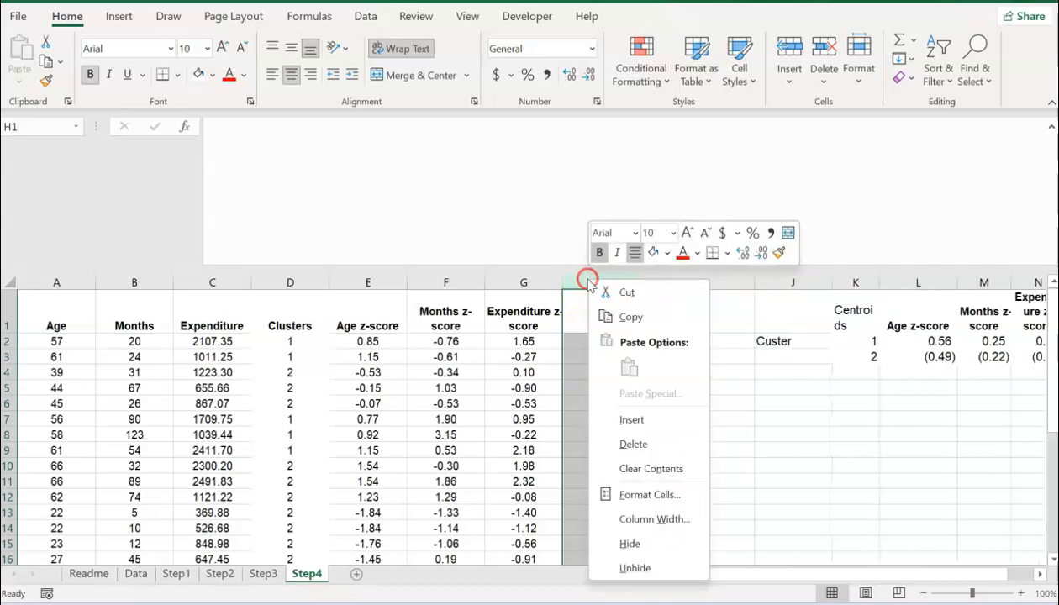
left_click(631, 419)
left_click(622, 317)
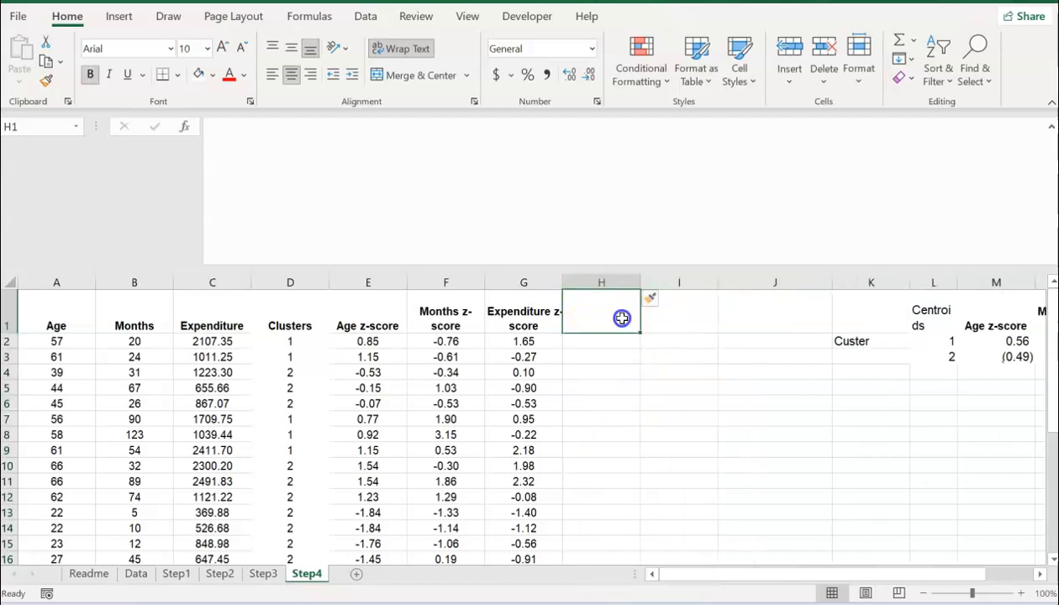
Step: Enter 'Distance to Cluster1' in H1 and fill it right so I1 reads 'Distance to Cluster2'
type("Distance to Cluster1")
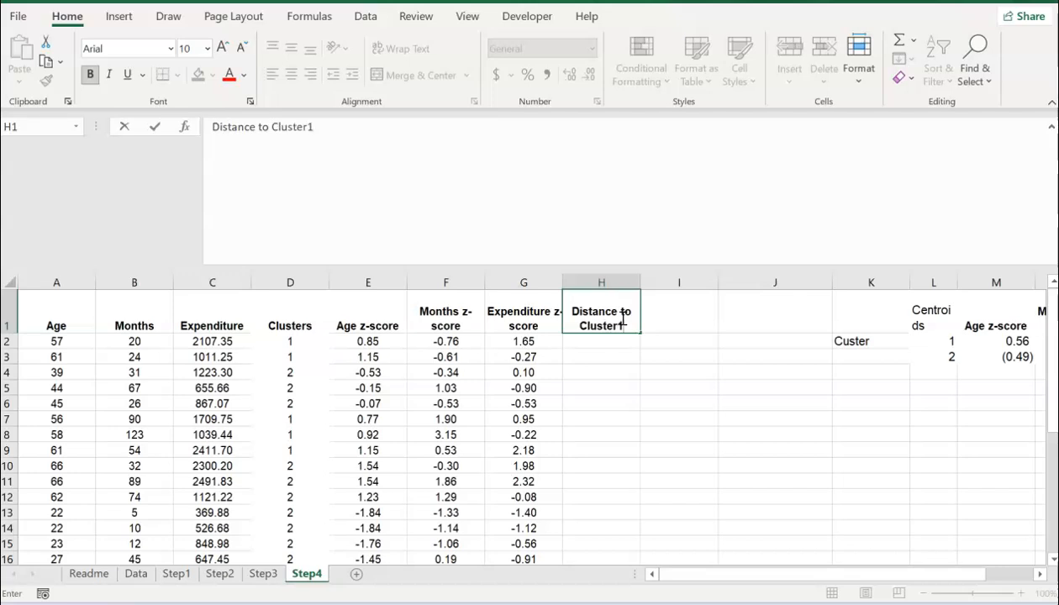
key("Return")
key("Up")
left_click(639, 331)
double_click(641, 332)
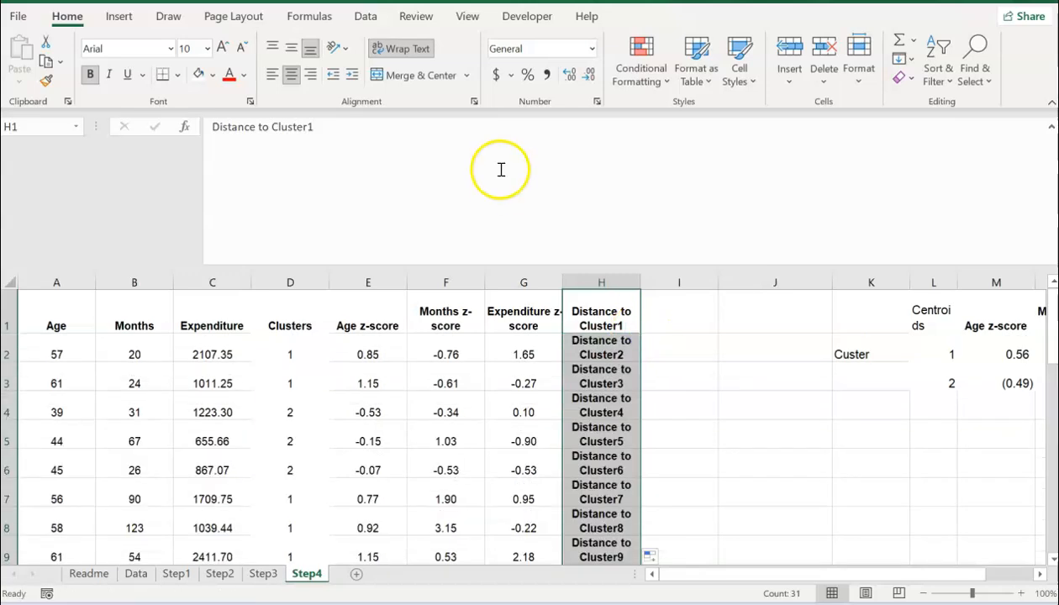
key("ctrl+z")
left_click_drag(638, 332, 714, 336)
left_click(674, 316)
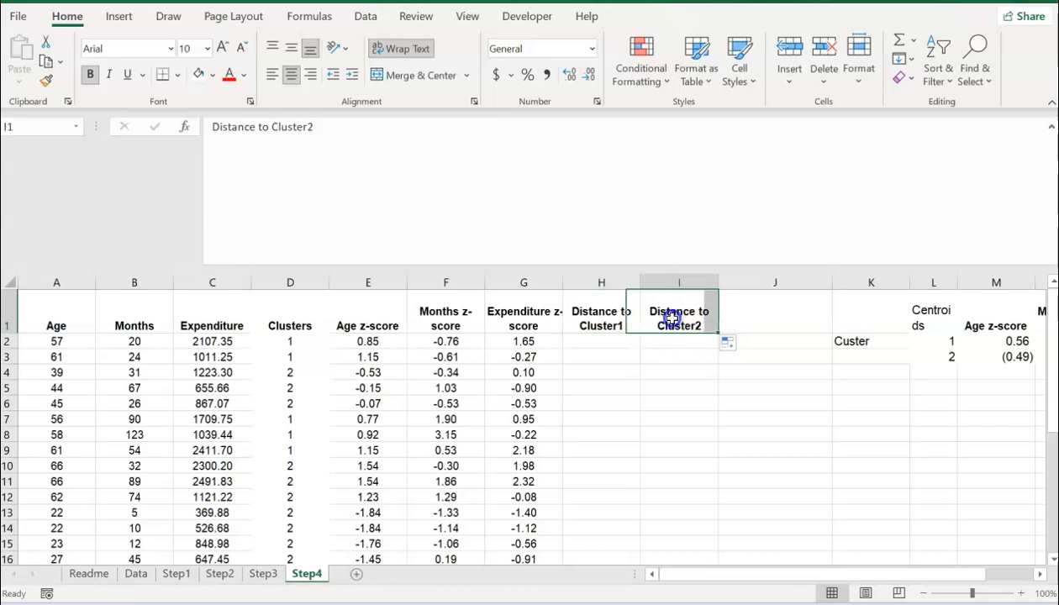
left_click(609, 322)
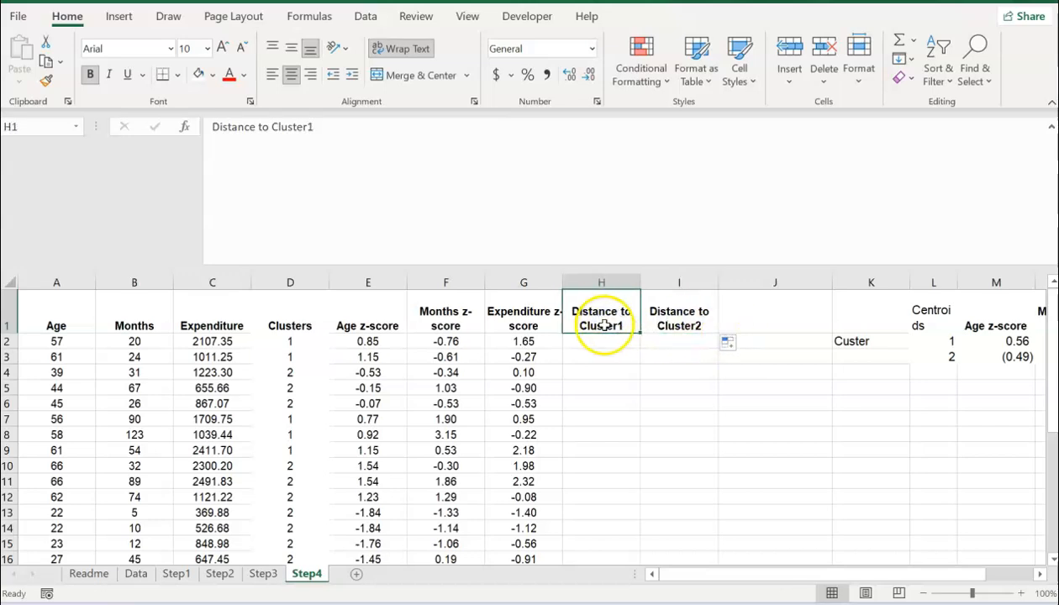
left_click(682, 316)
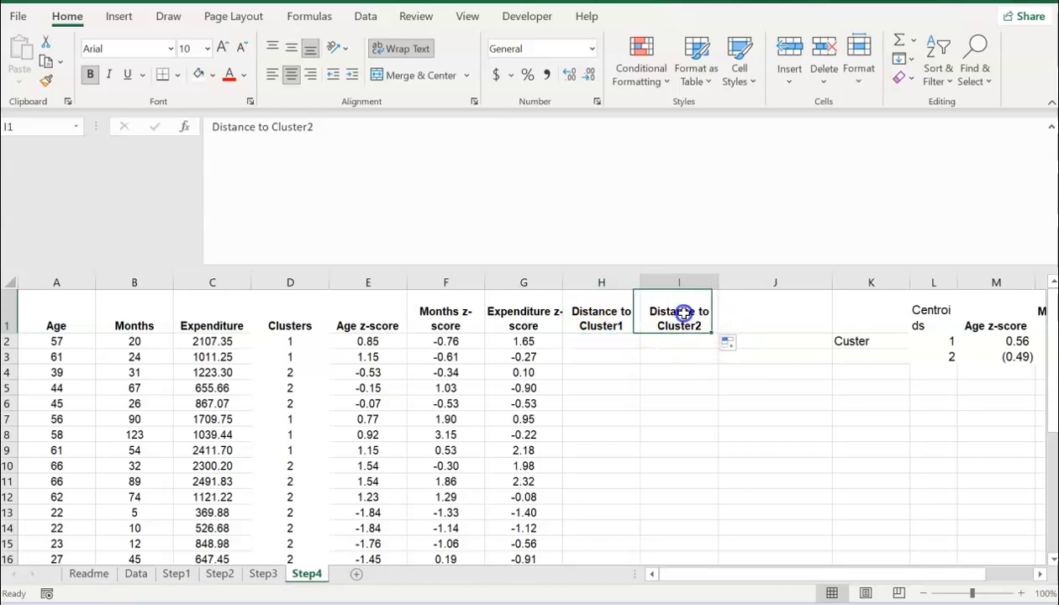
left_click(600, 342)
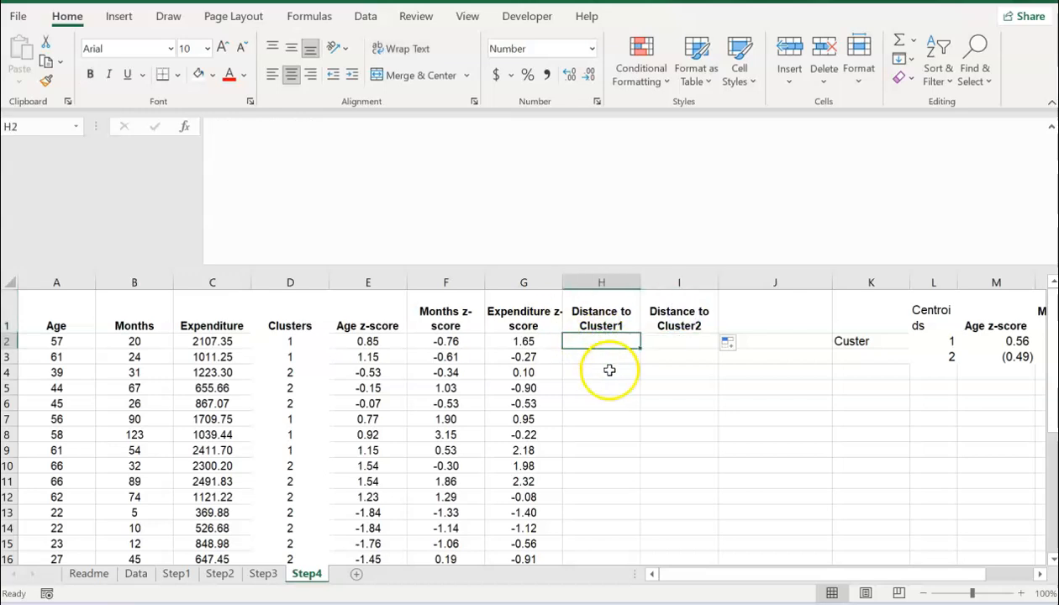
Step: Start H2's formula as =sqrt((E2-M2)^2+F2, squaring the Age-to-centroid difference
type("=")
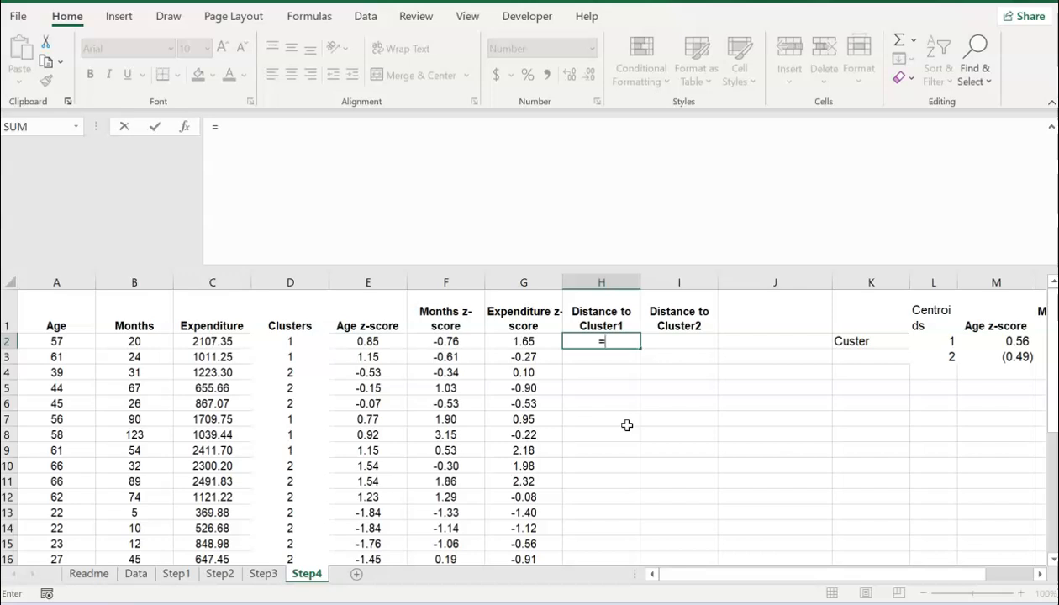
type("sqrt")
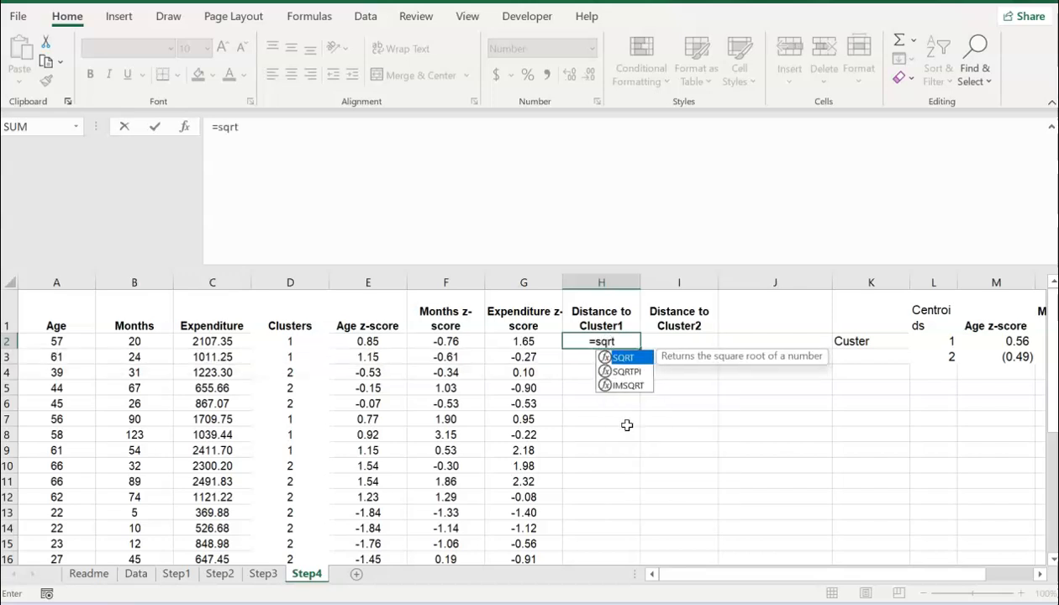
type("(")
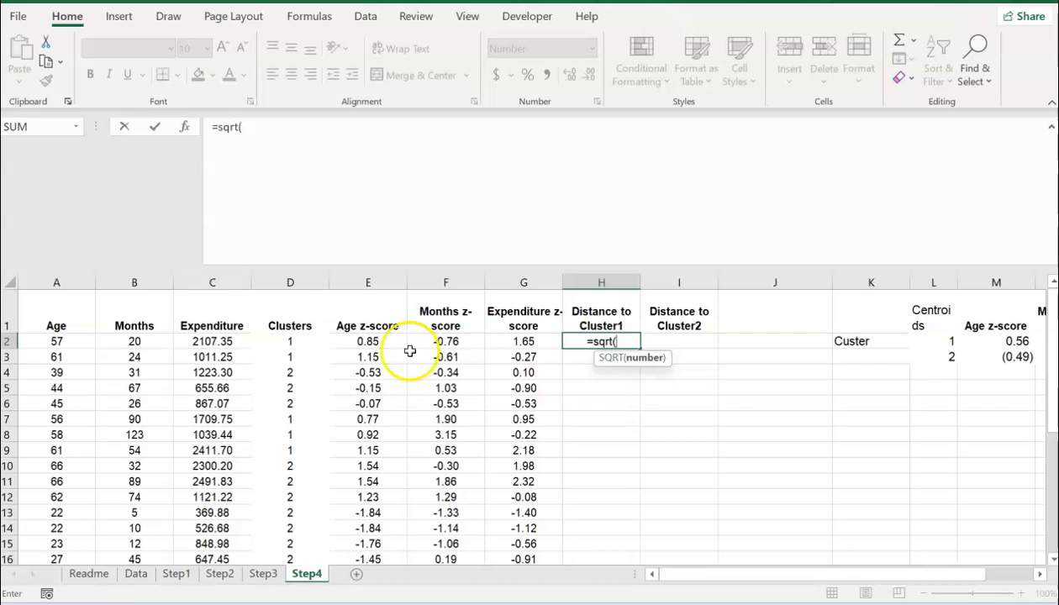
left_click(363, 342)
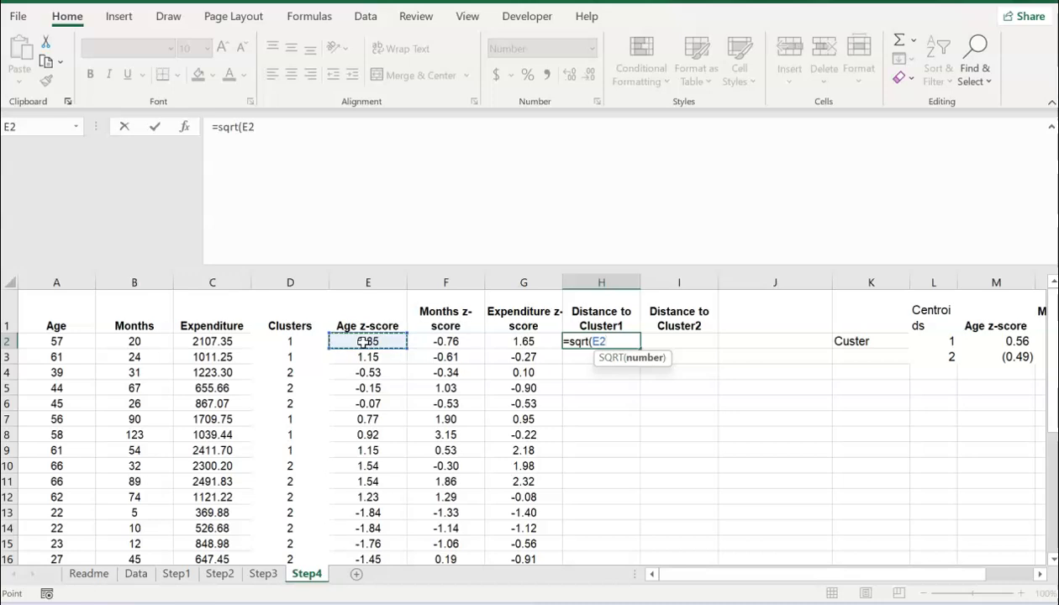
type("-")
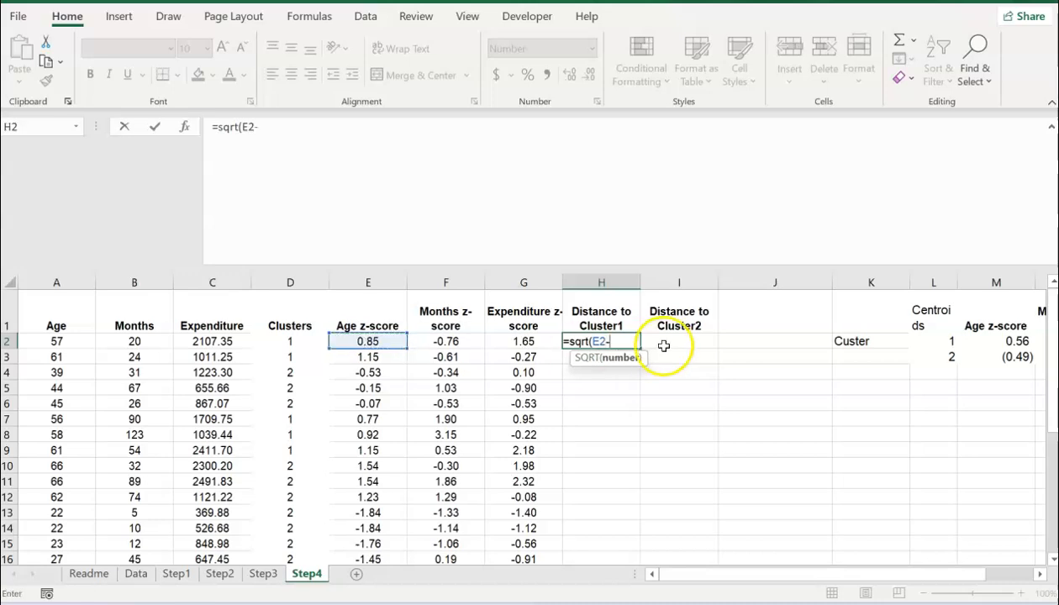
left_click(997, 342)
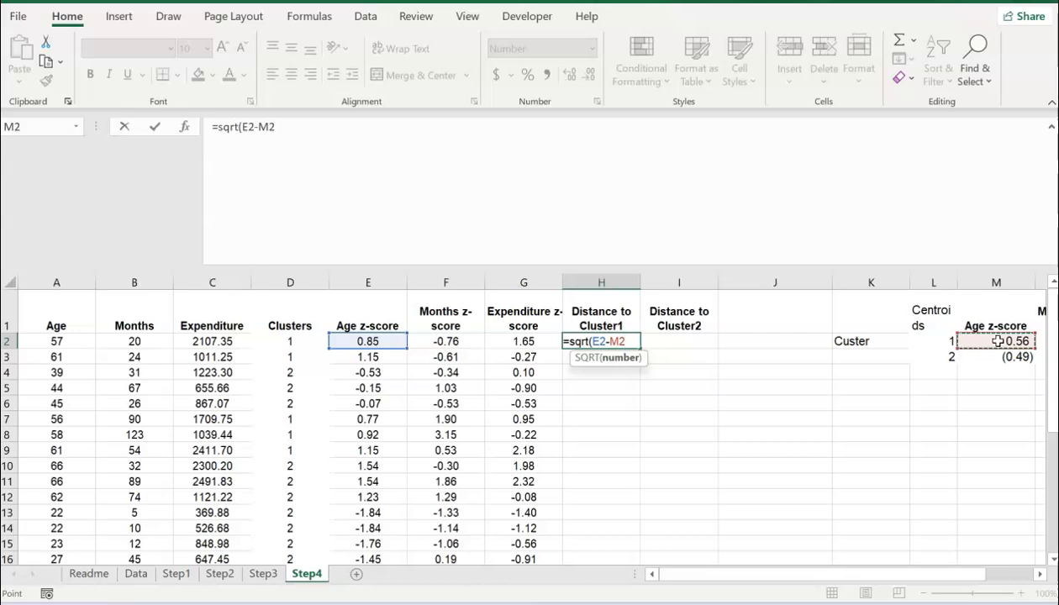
type(")^2")
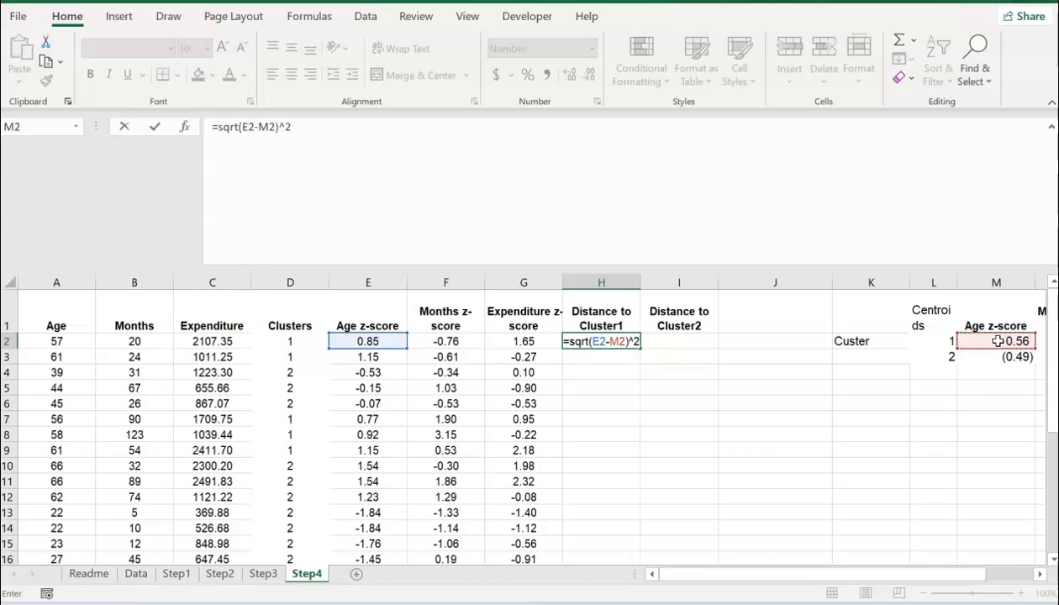
left_click(594, 341)
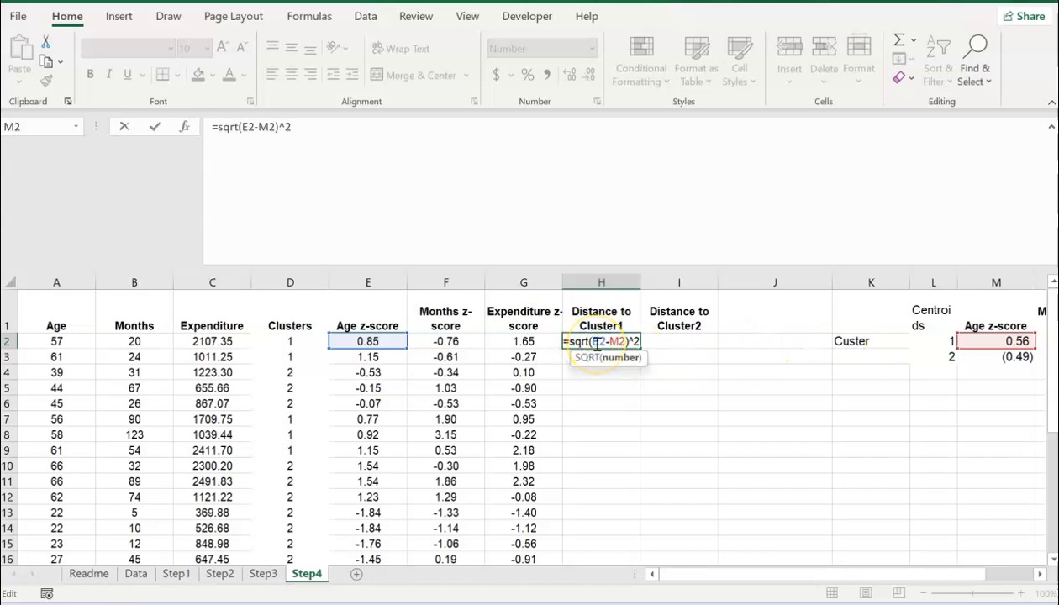
type("(")
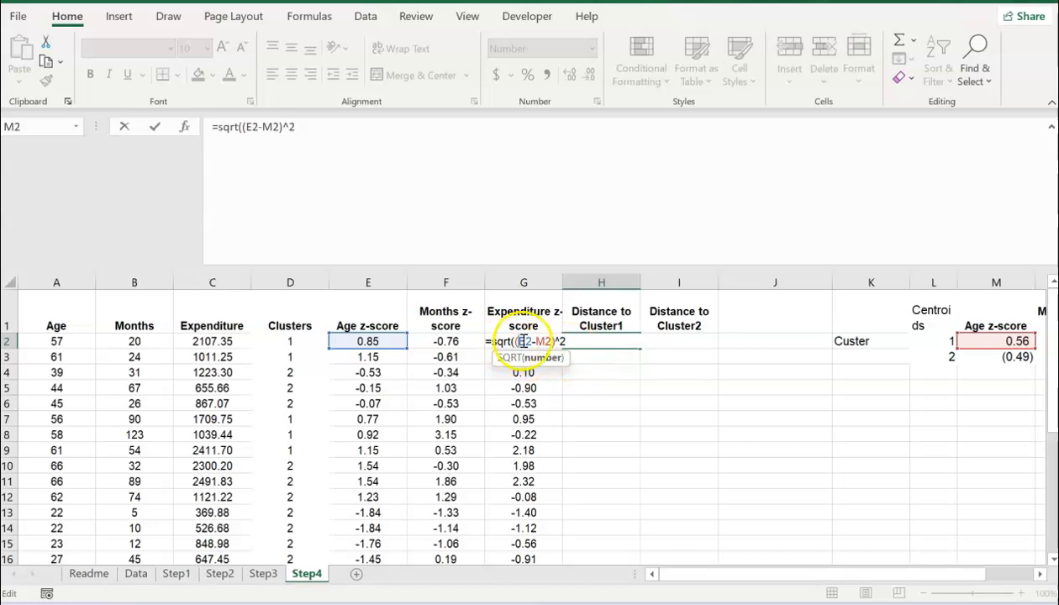
left_click(592, 345)
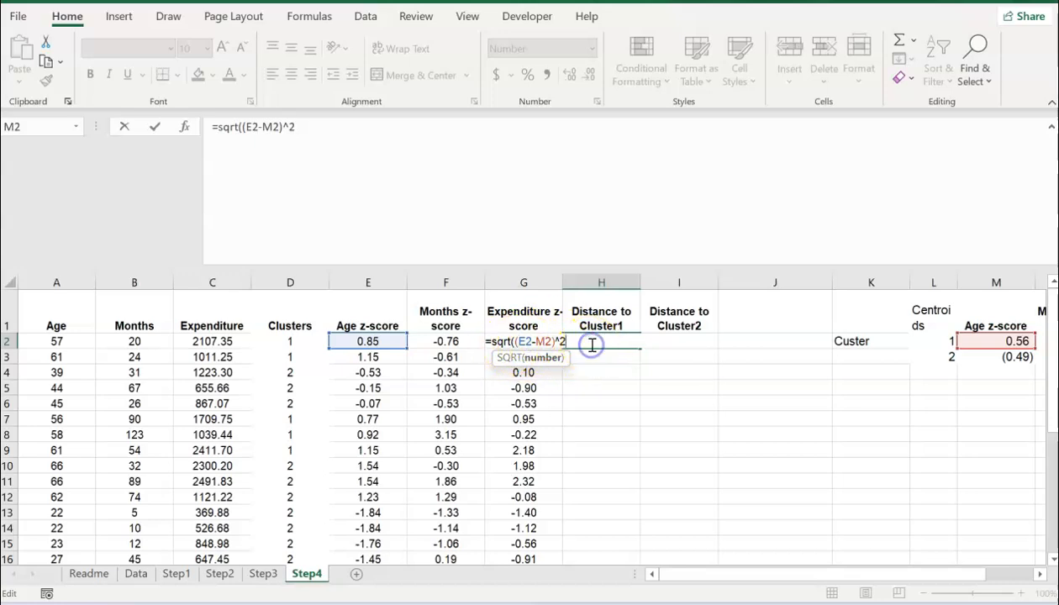
left_click(443, 341)
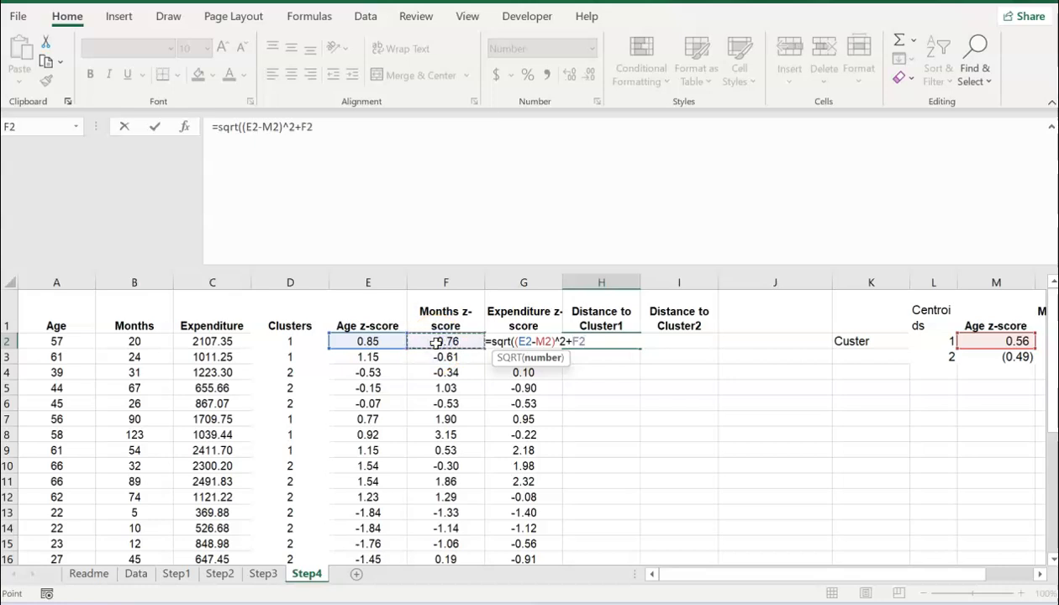
Step: Complete H2 as =SQRT((E2-M2)^2+(F2-N2)^2+(G2-O2)^2) so it shows 1.72
type("-")
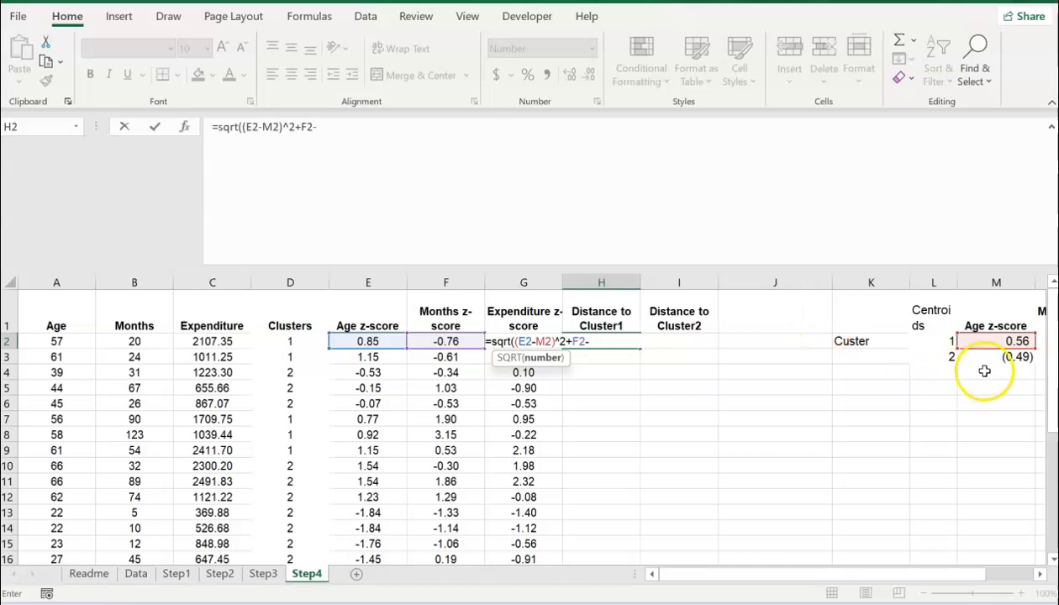
left_click(994, 339)
key("Right")
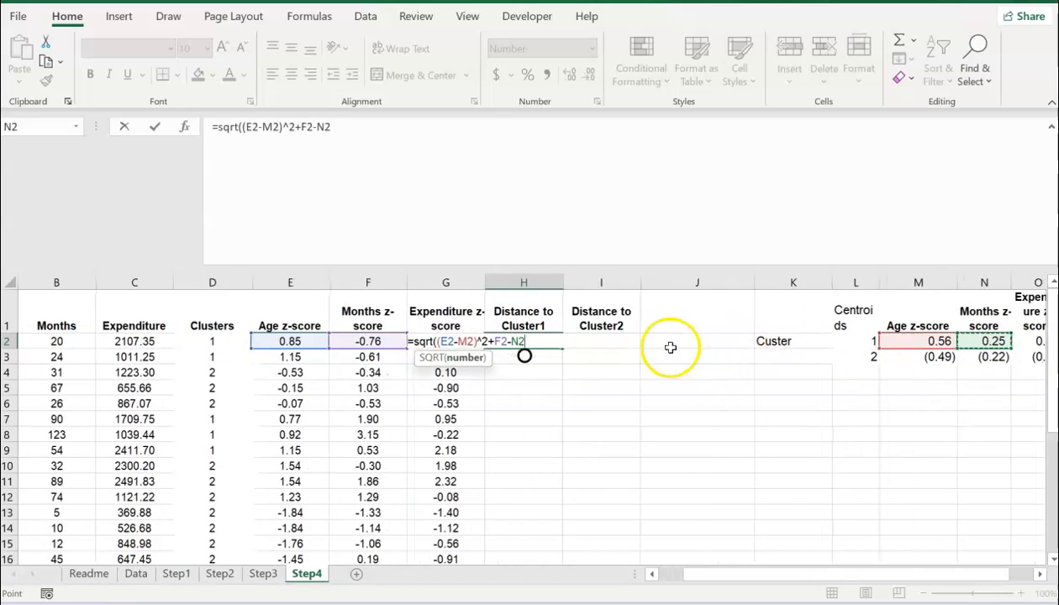
type(")")
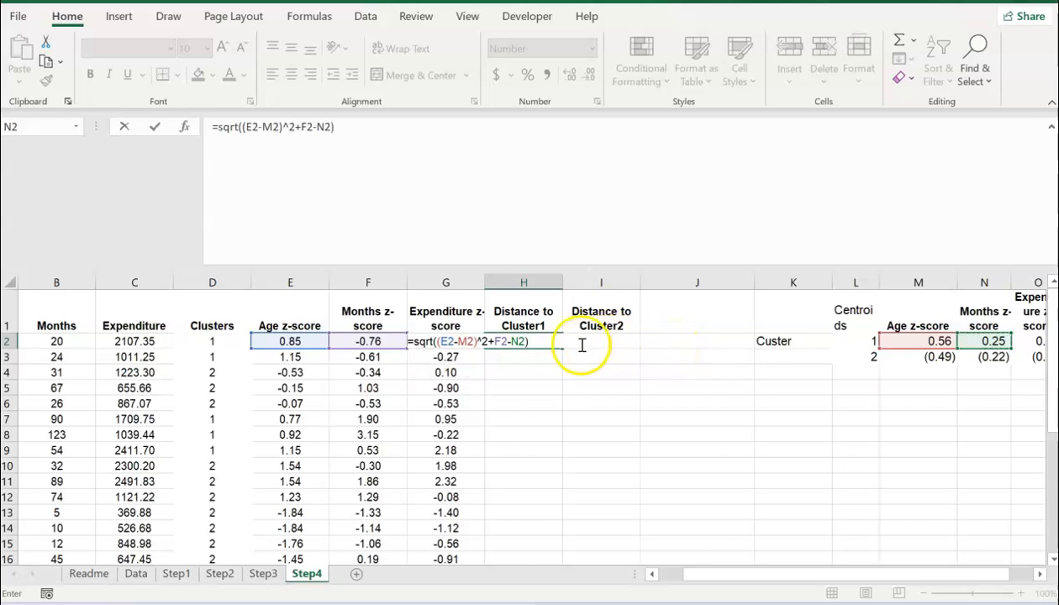
left_click(496, 341)
type("(")
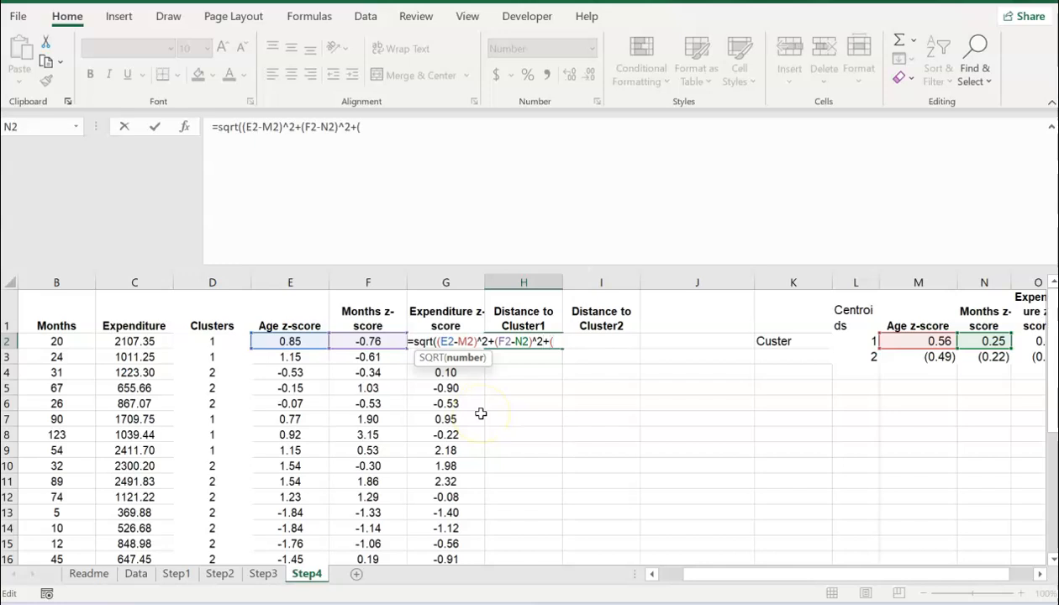
left_click(523, 376)
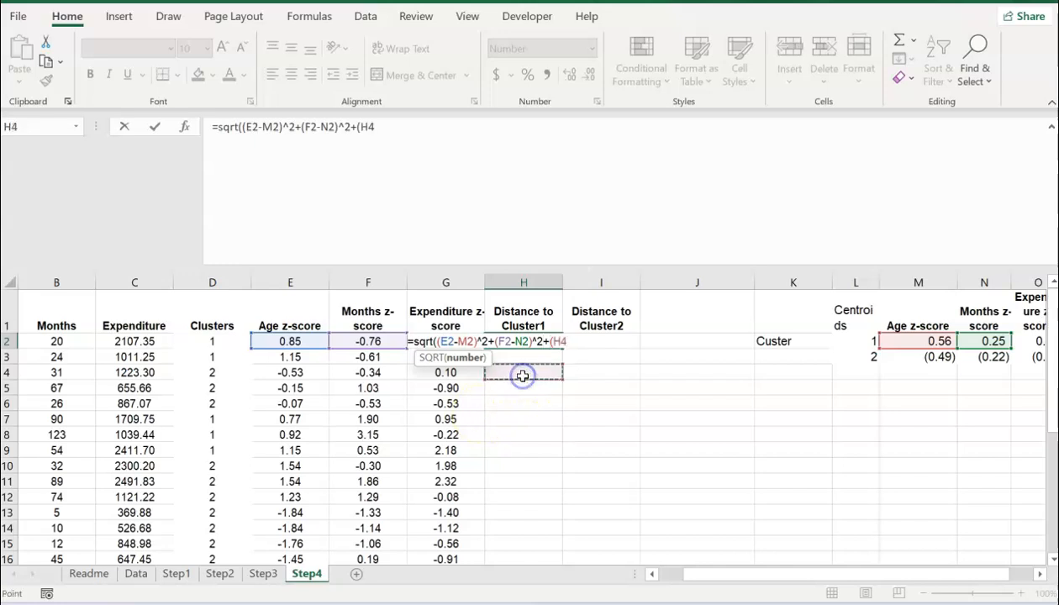
key("Left")
key("Up")
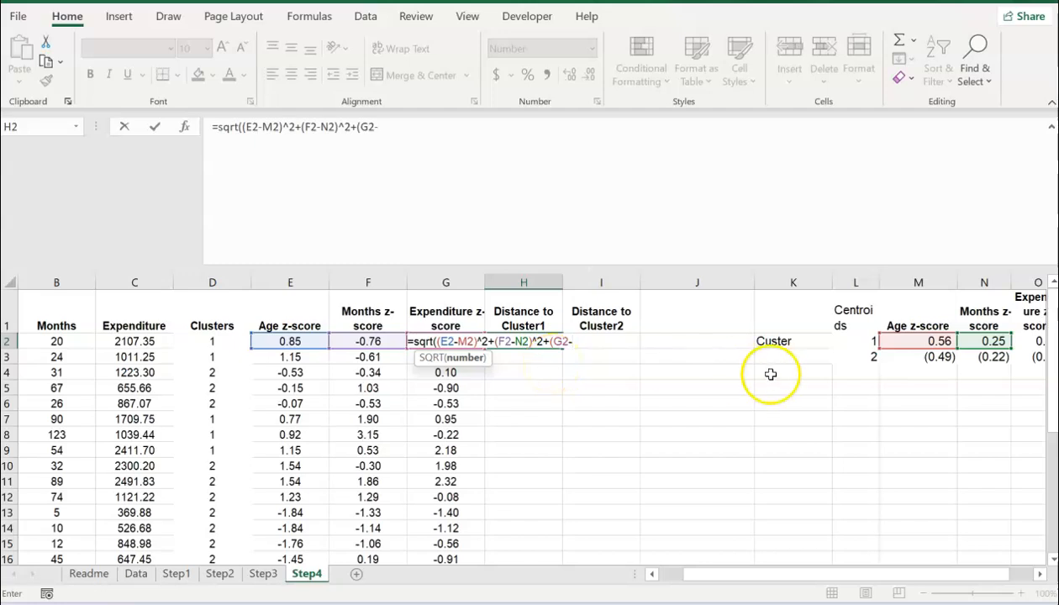
left_click(1025, 343)
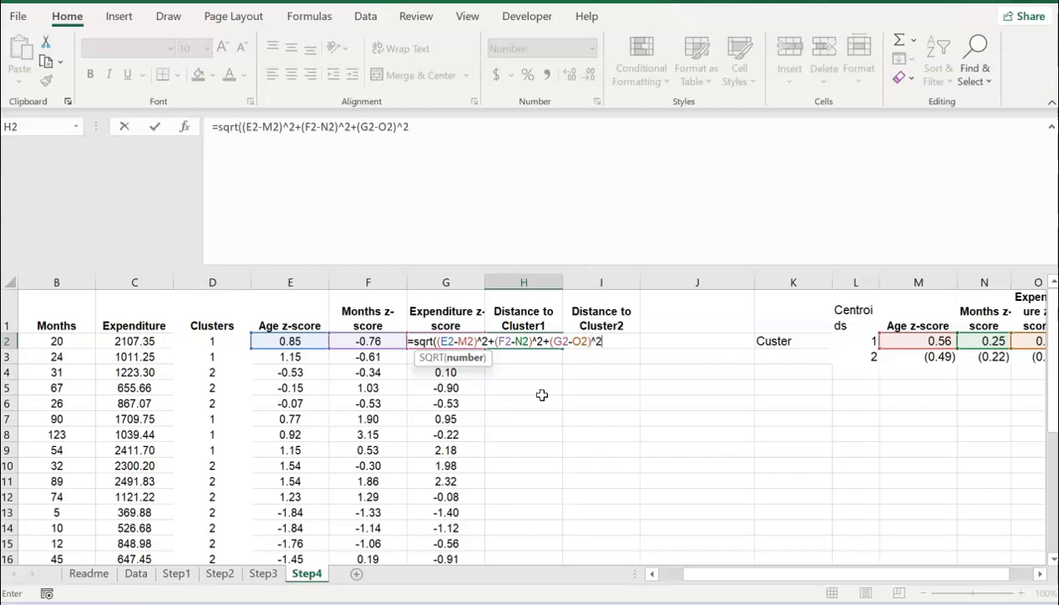
type(")")
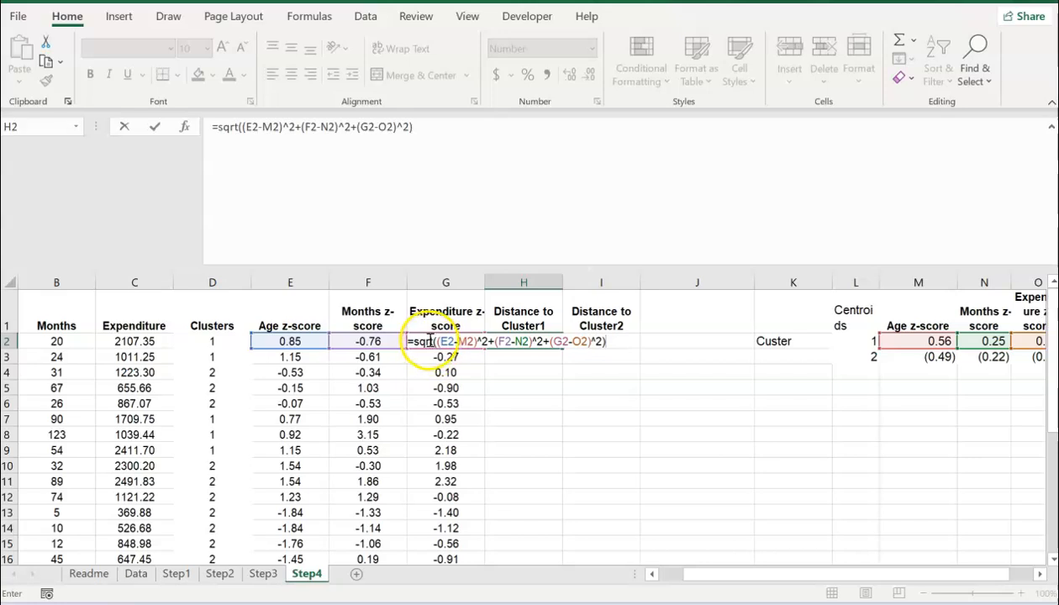
key("ctrl+Return")
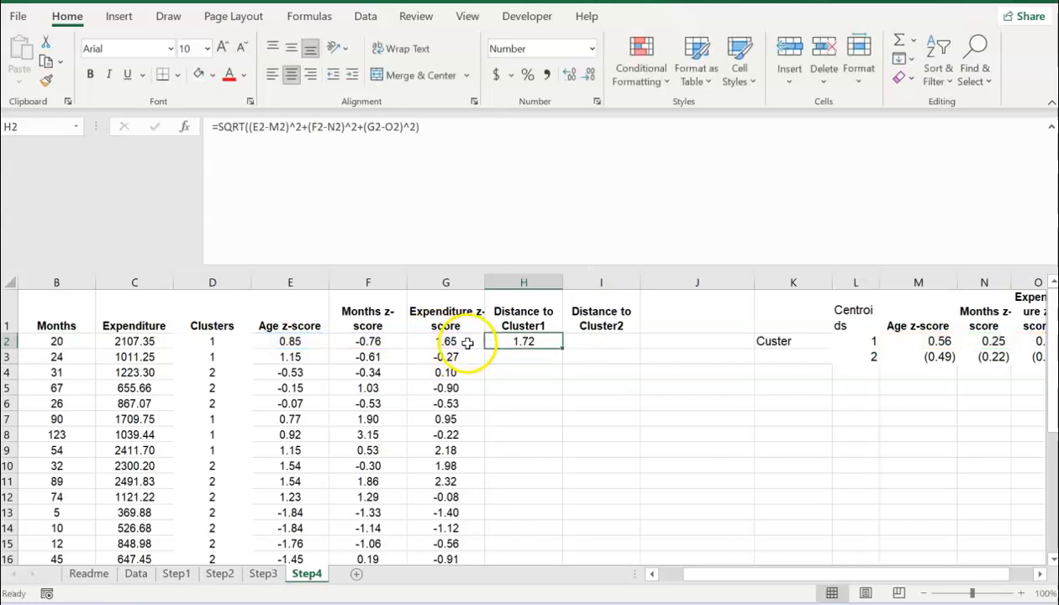
Step: Trial-copy the H2 formula down to H5, inspect H4's references, then clear H3:H7
left_click(524, 161)
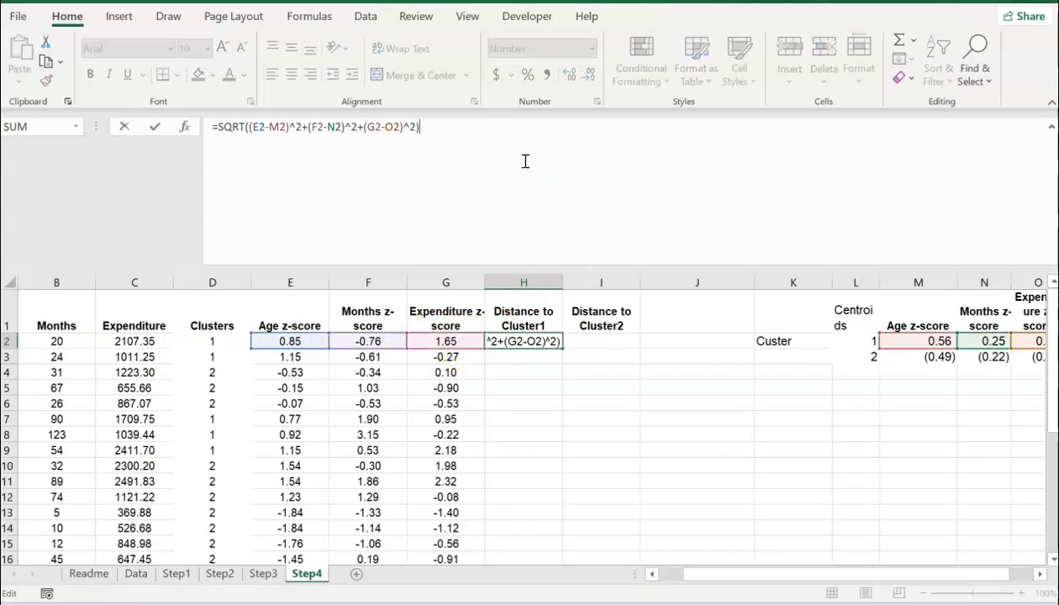
key("ctrl+Return")
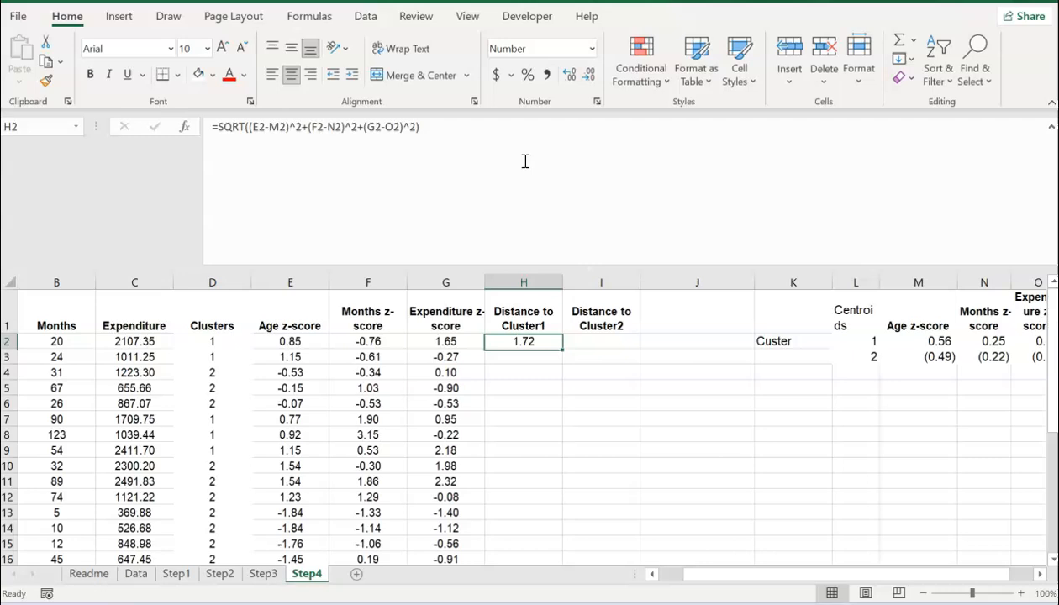
left_click_drag(561, 347, 557, 394)
left_click(534, 372)
left_click(470, 122)
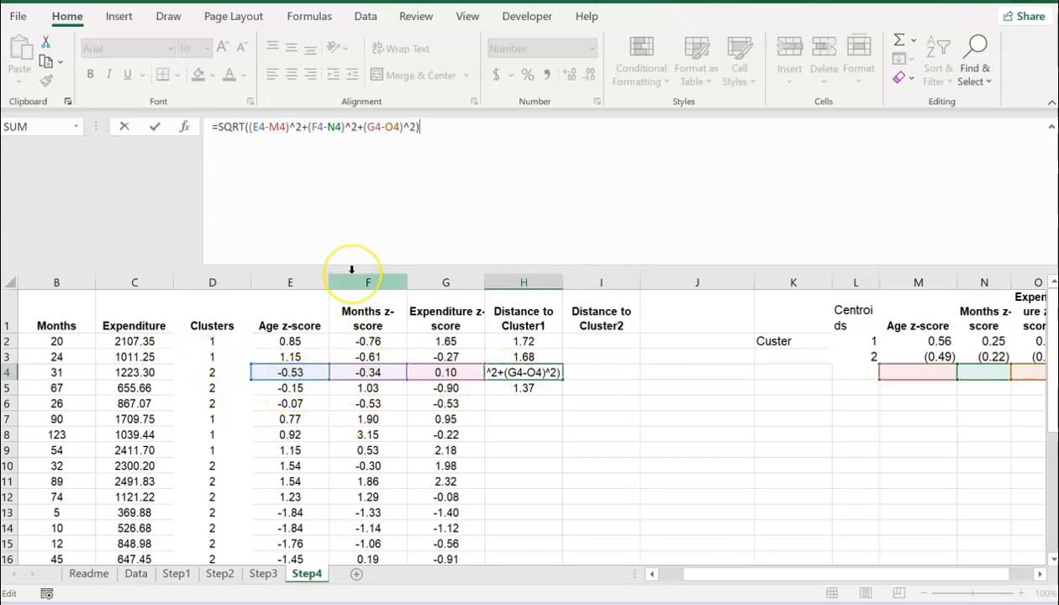
key("ctrl+Return")
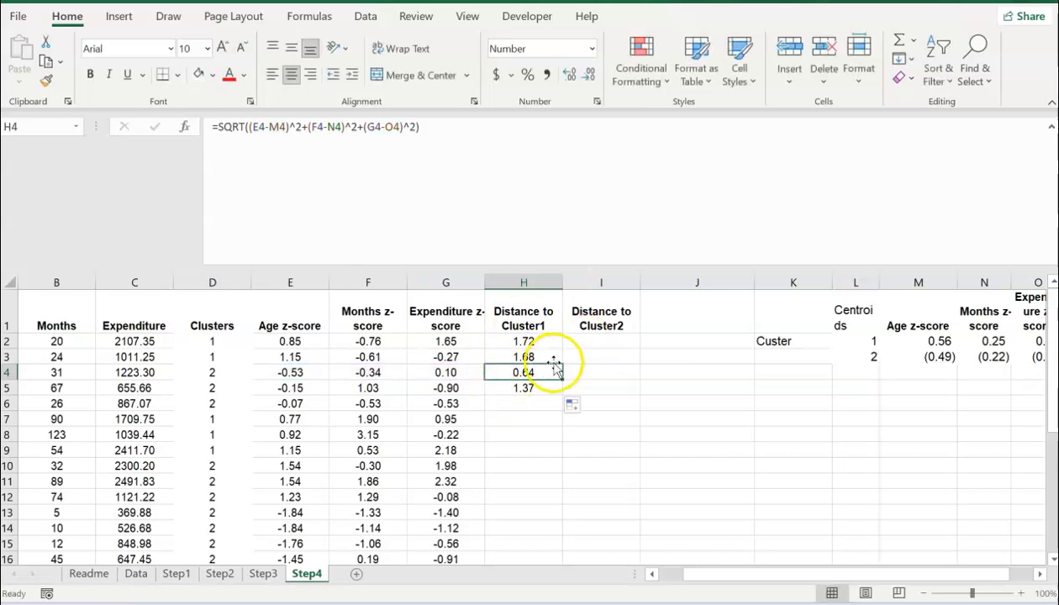
left_click_drag(540, 357, 539, 423)
key("Delete")
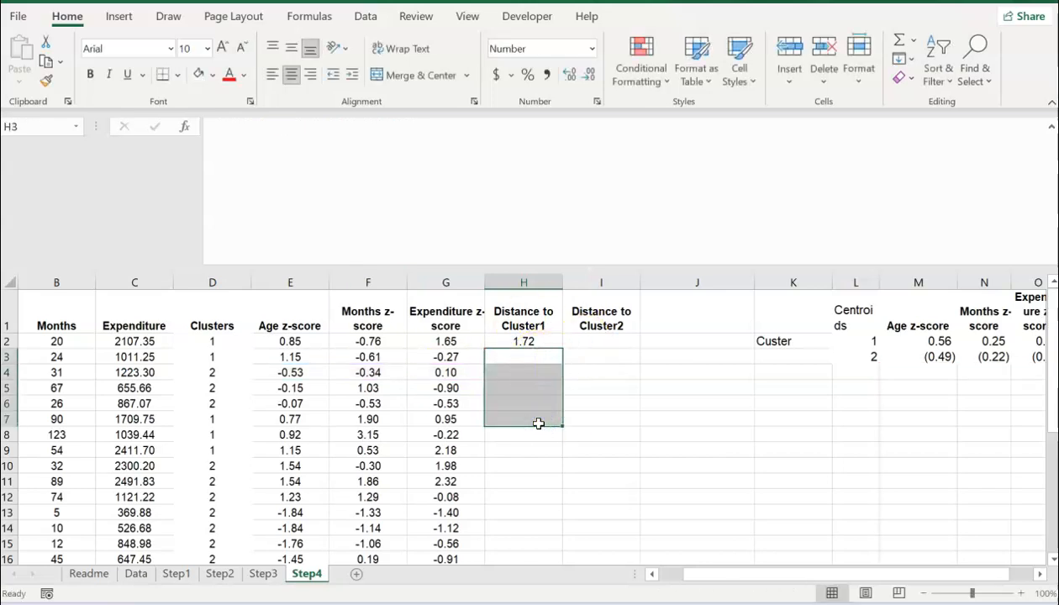
key("Up")
Step: Make H2's centroid references absolute as $M$2, $N$2 and $O$2 using F4
left_click(301, 127)
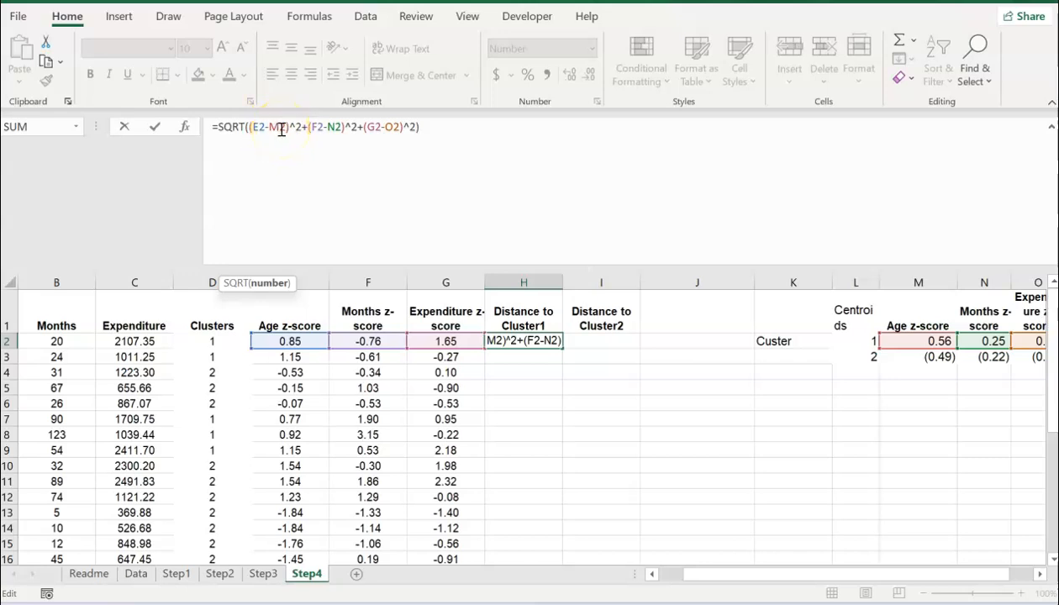
key("F4")
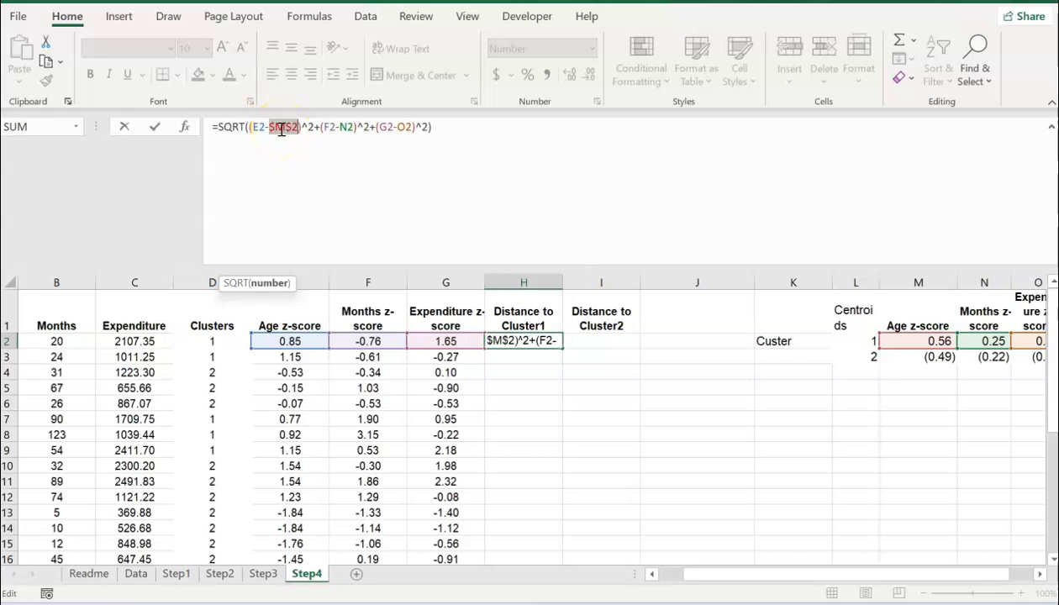
left_click(353, 126)
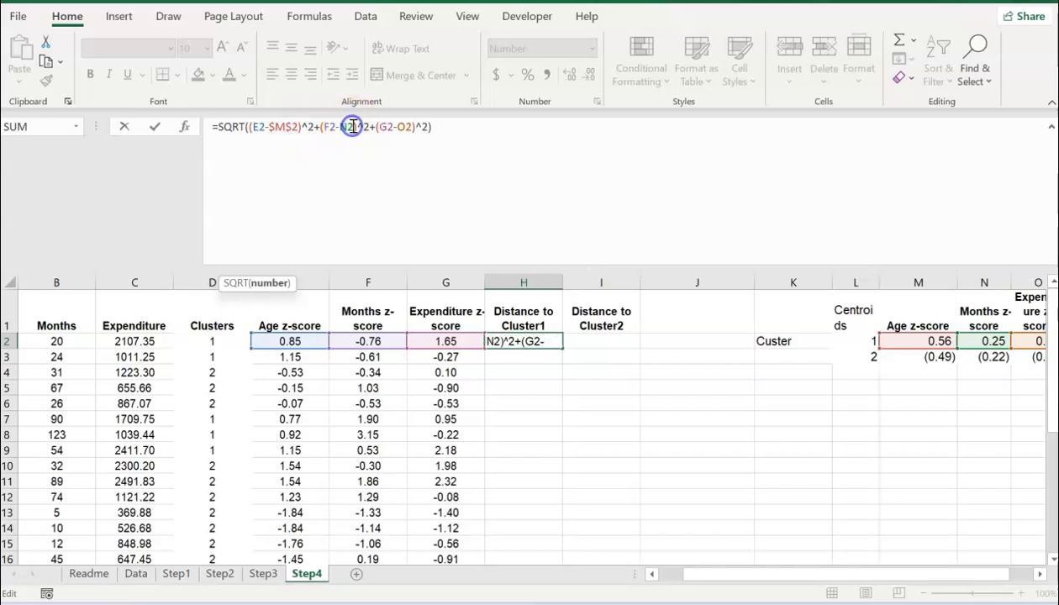
key("F4")
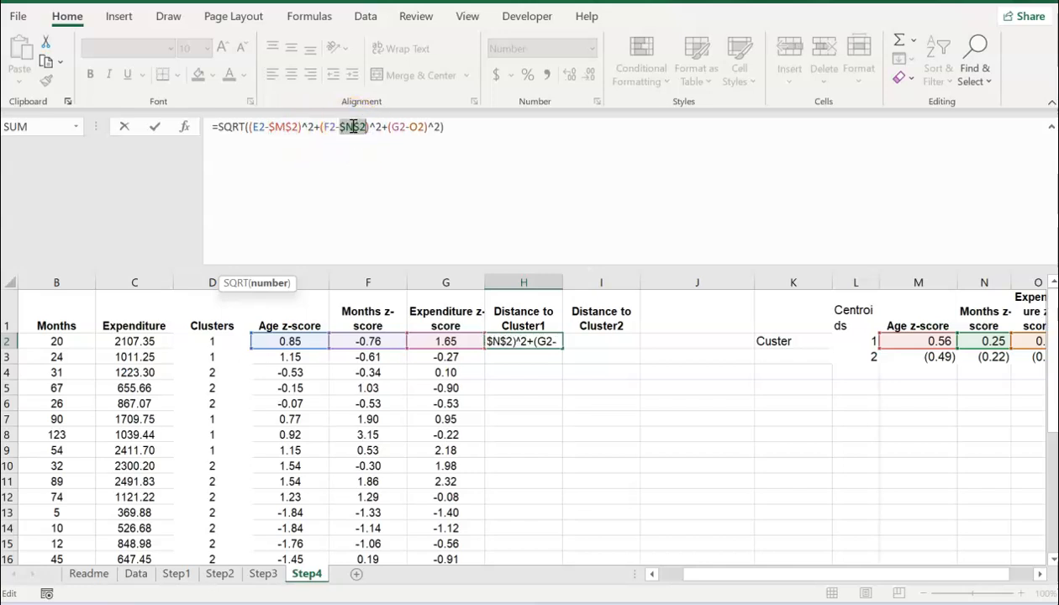
left_click(421, 128)
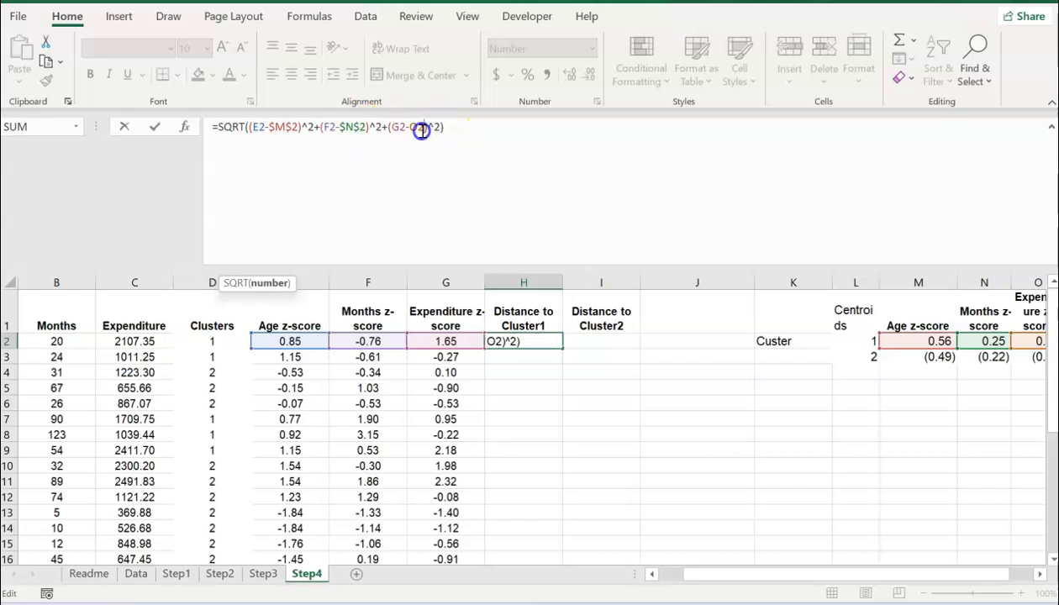
key("F4")
key("Return")
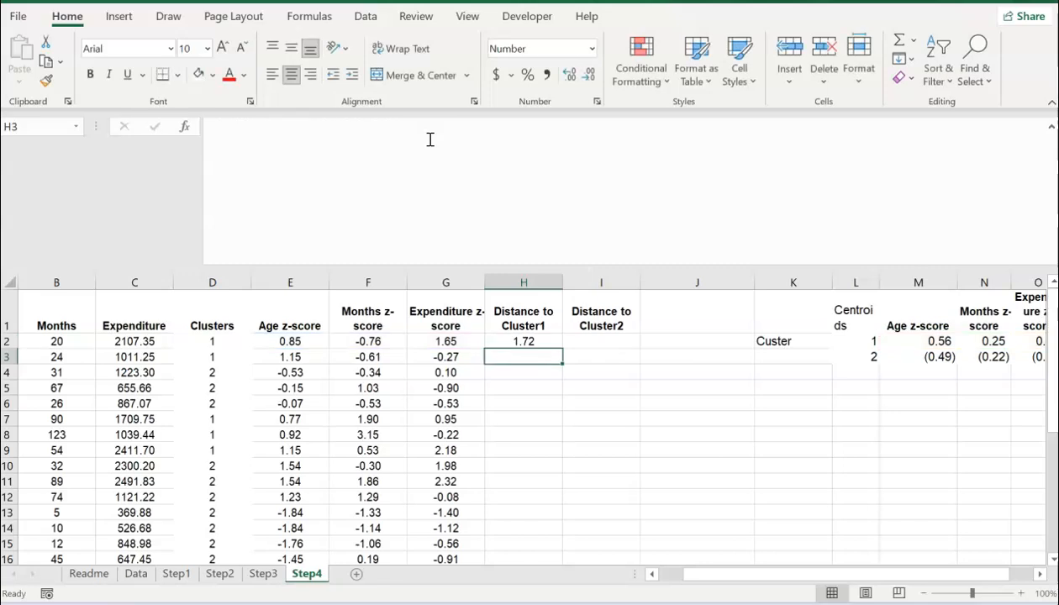
Step: Fill the H2 formula down the Distance to Cluster1 column and verify H7's references
left_click(528, 339)
double_click(564, 354)
left_click(518, 416)
left_click(484, 148)
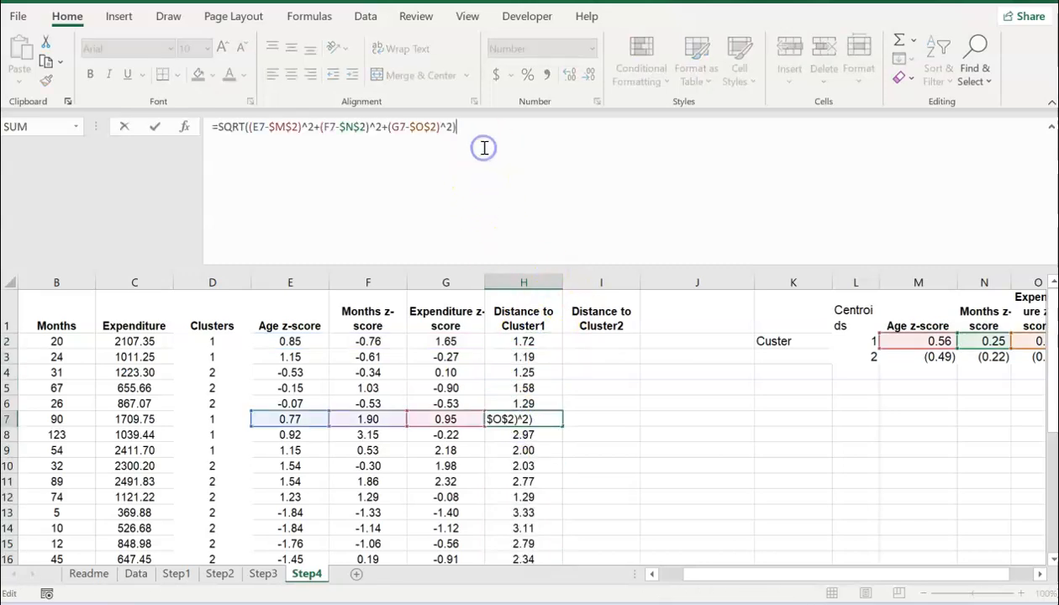
key("Return")
Step: Copy H2's full formula text from the formula bar
left_click(523, 340)
left_click_drag(482, 128, 195, 135)
key("ctrl+c")
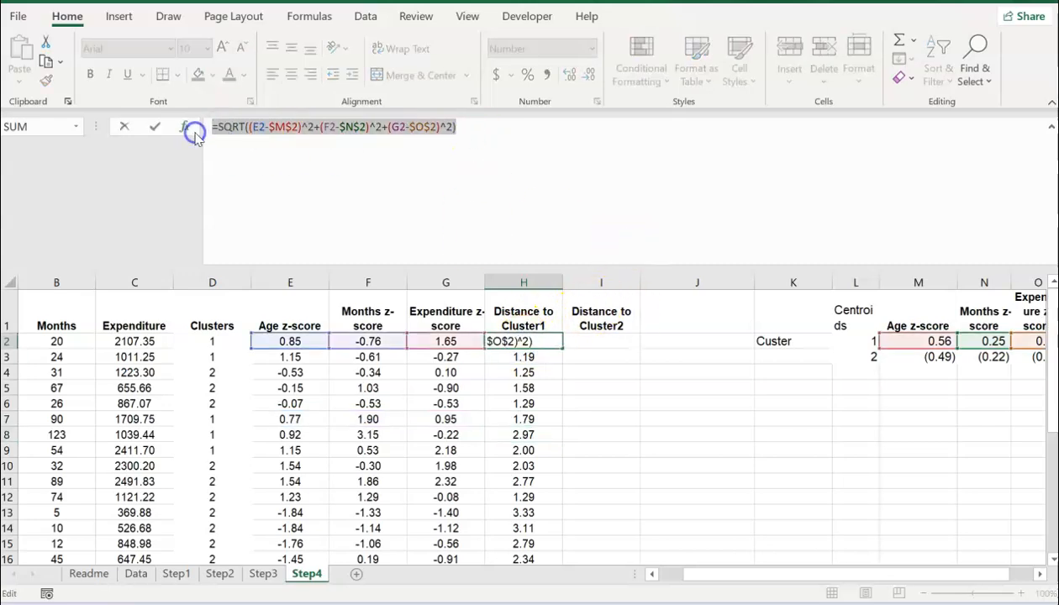
key("Return")
key("Up")
Step: Paste the Cluster1 formula into J2 after an apostrophe and widen column J
key("Right")
key("Right")
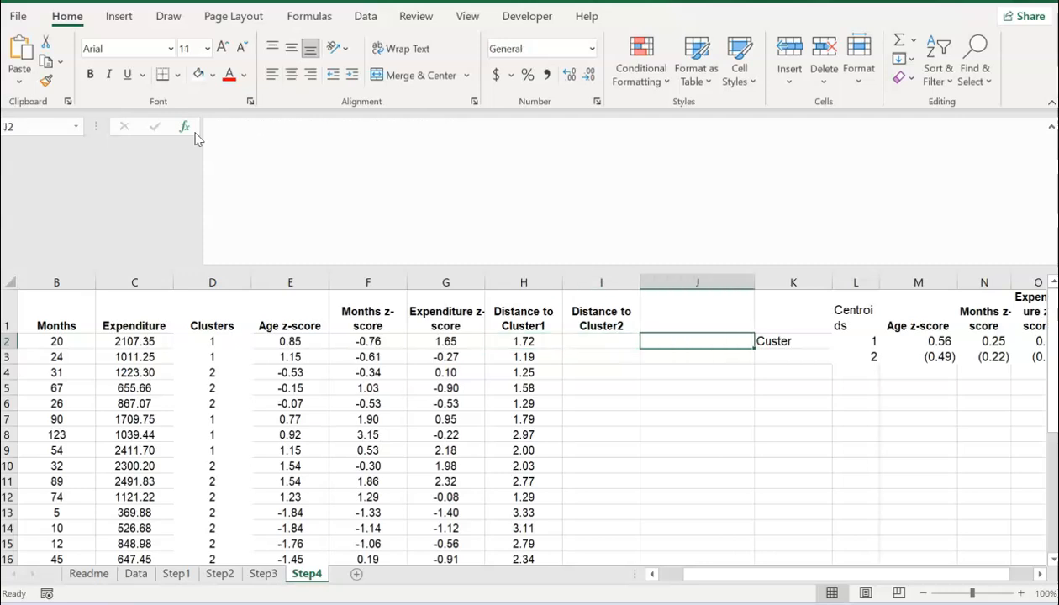
type("'")
key("ctrl+v")
key("Return")
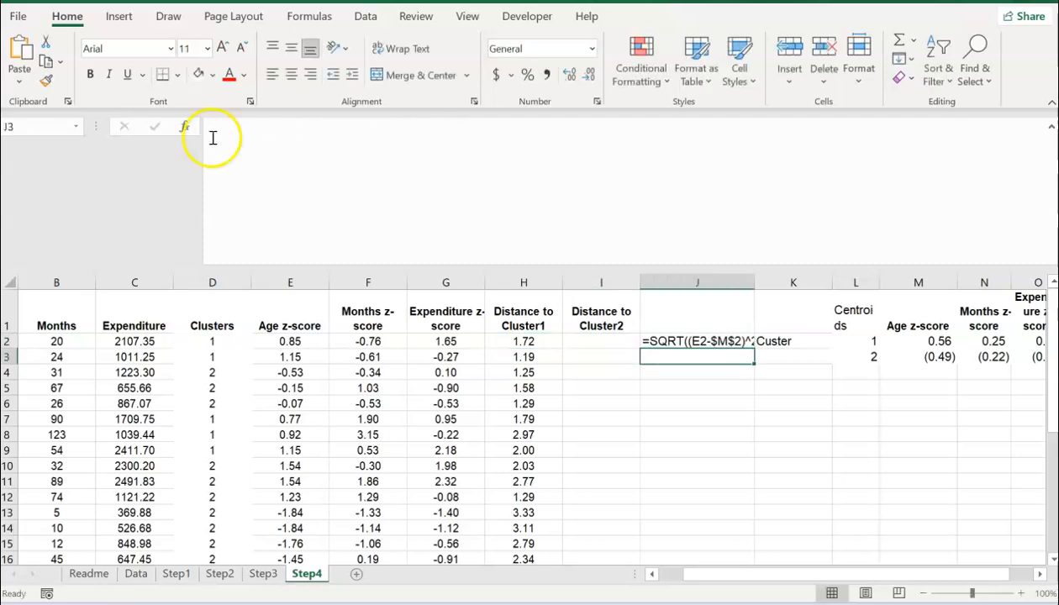
left_click_drag(755, 278, 756, 278)
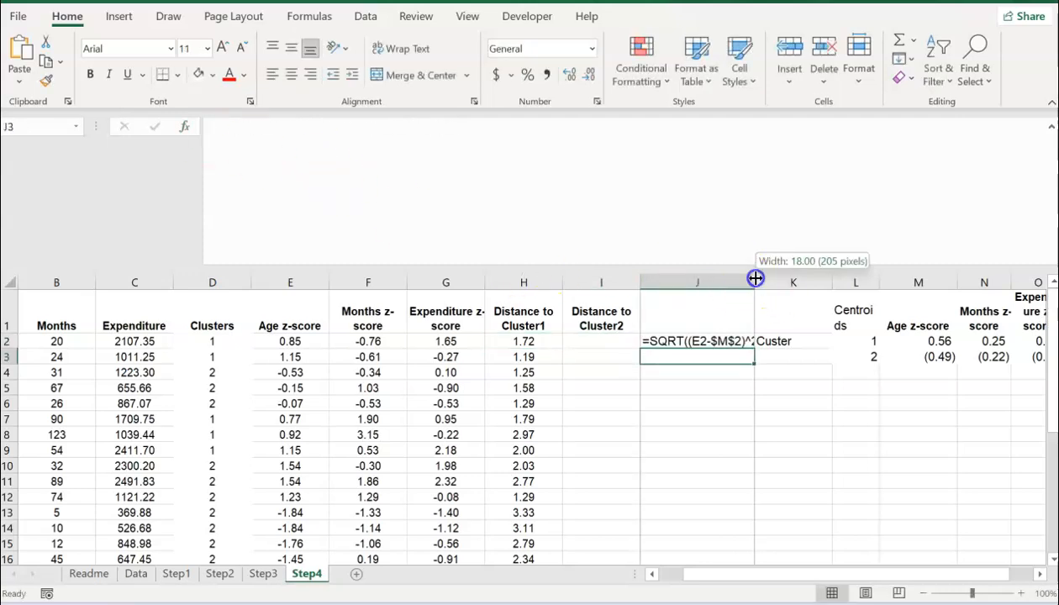
left_click_drag(860, 289, 858, 288)
left_click(856, 280)
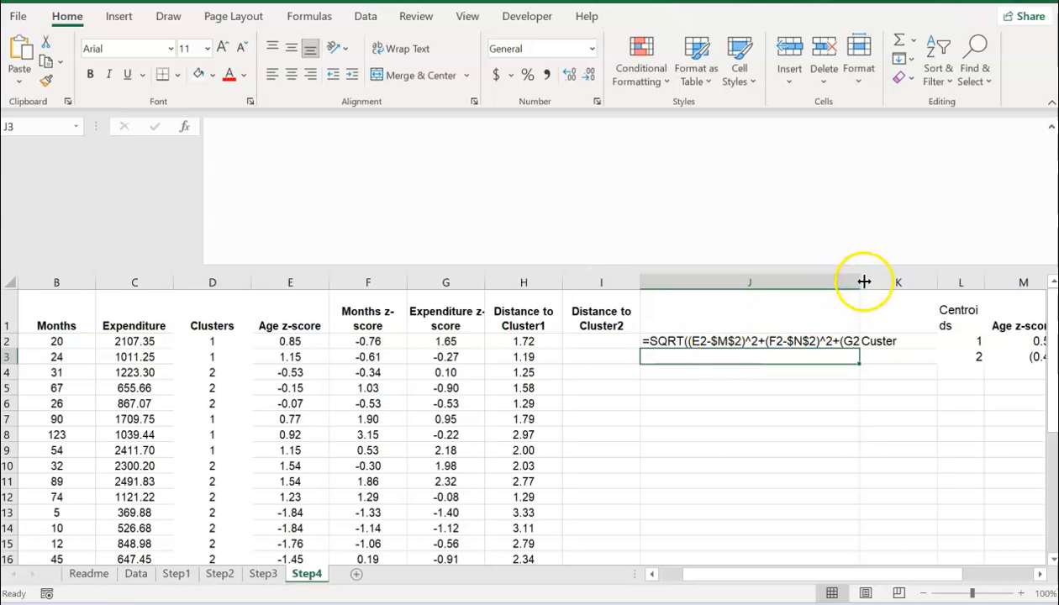
Step: Copy H2's formula text again and begin entering a formula in I2
left_click(581, 342)
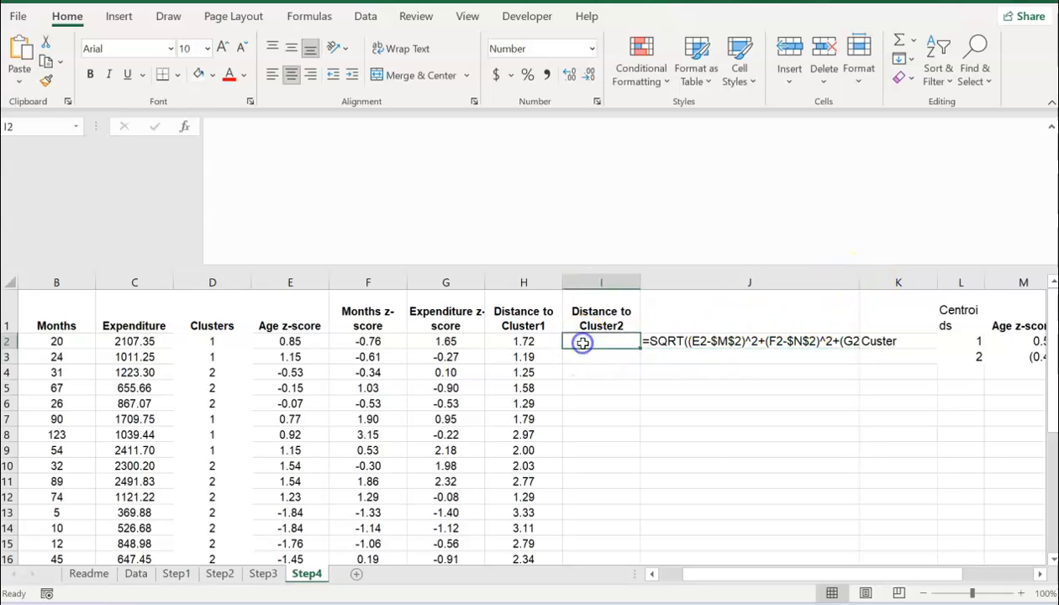
left_click(518, 342)
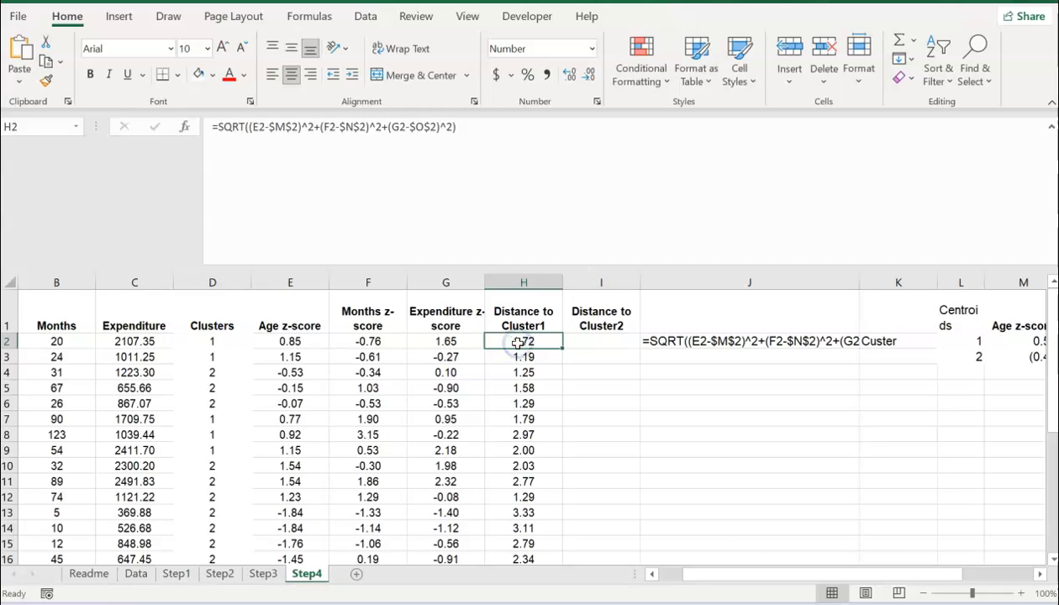
left_click_drag(458, 127, 226, 127)
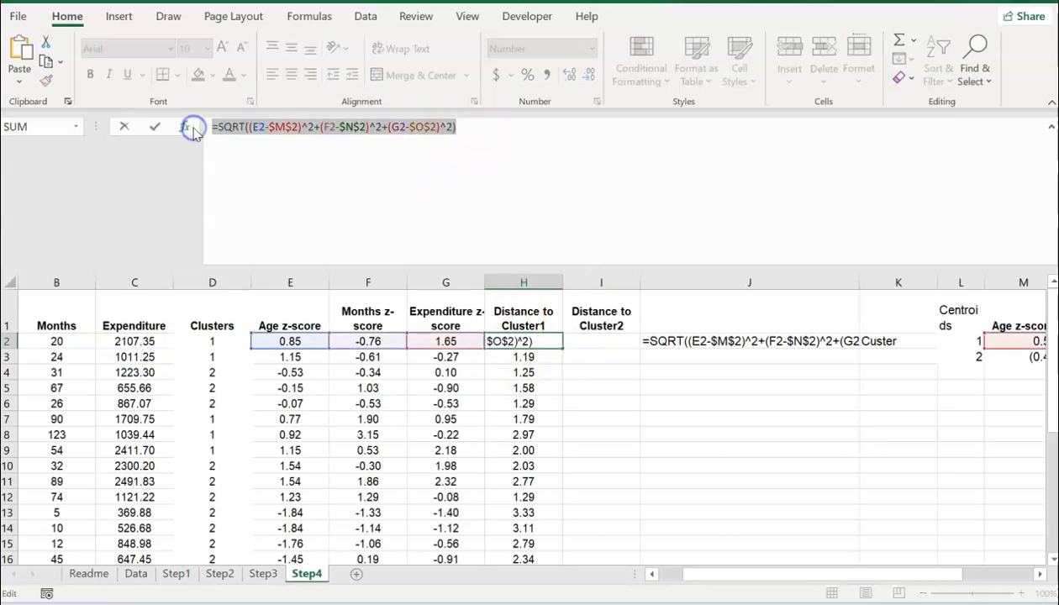
key("Return")
key("Up")
key("Right")
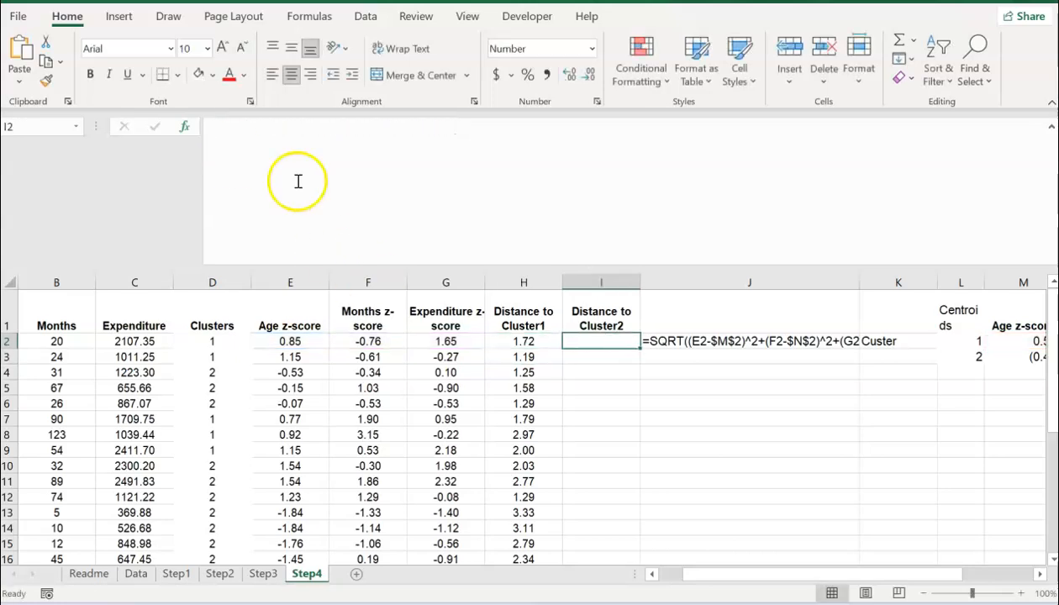
left_click(287, 141)
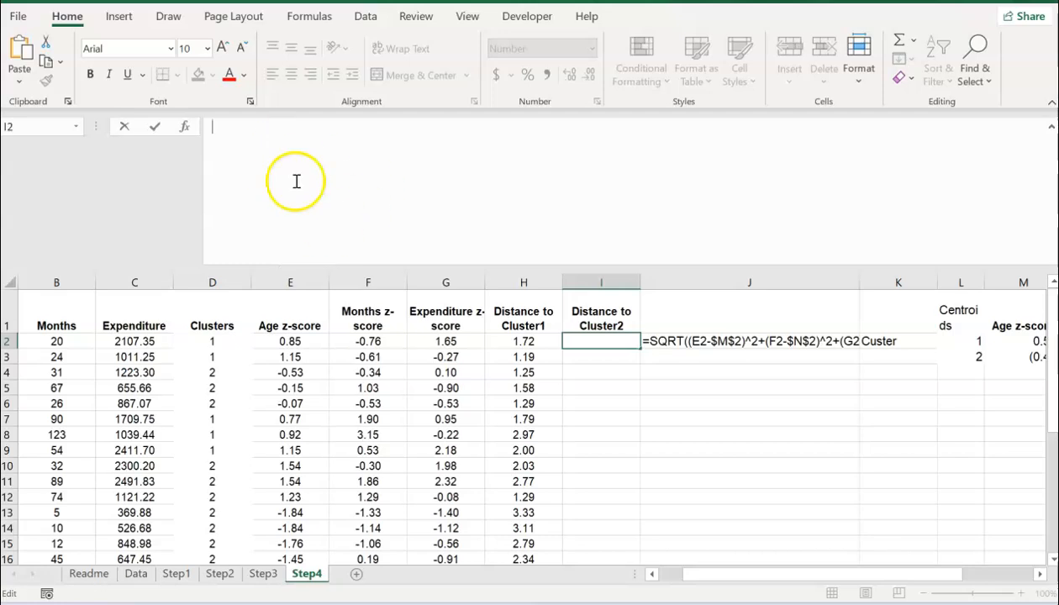
Step: Paste the distance formula into I2, changing the centroid references to $M$3, $N$3, $O$3
key("ctrl+v")
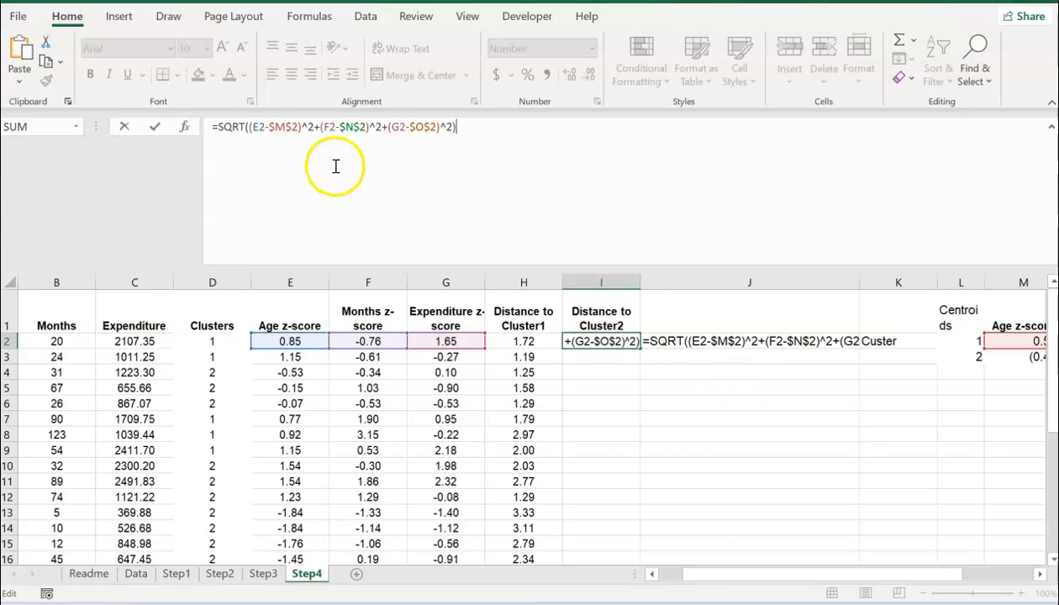
left_click(294, 126)
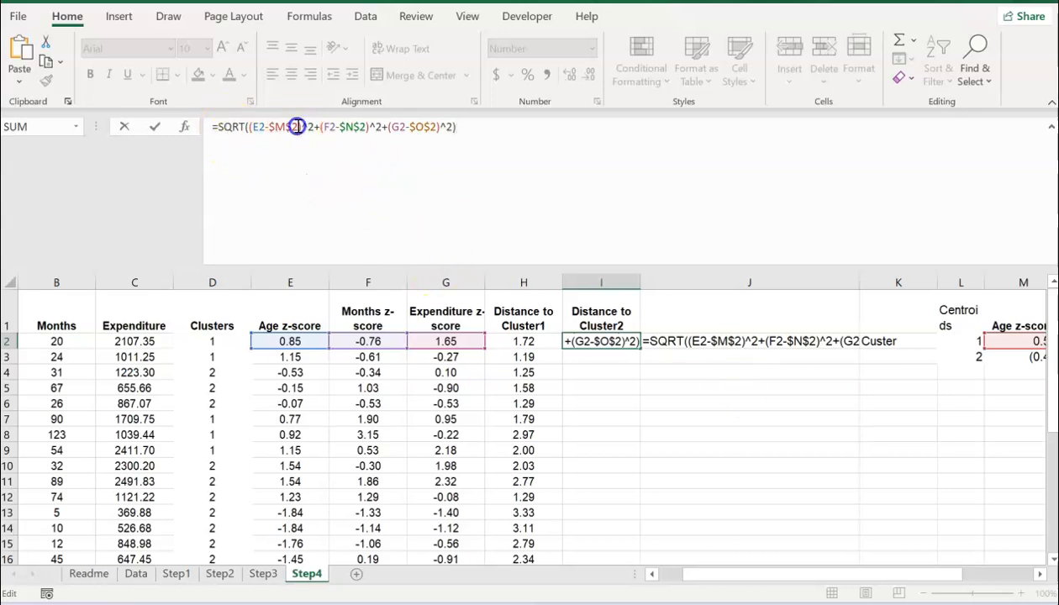
key("BackSpace")
type("3")
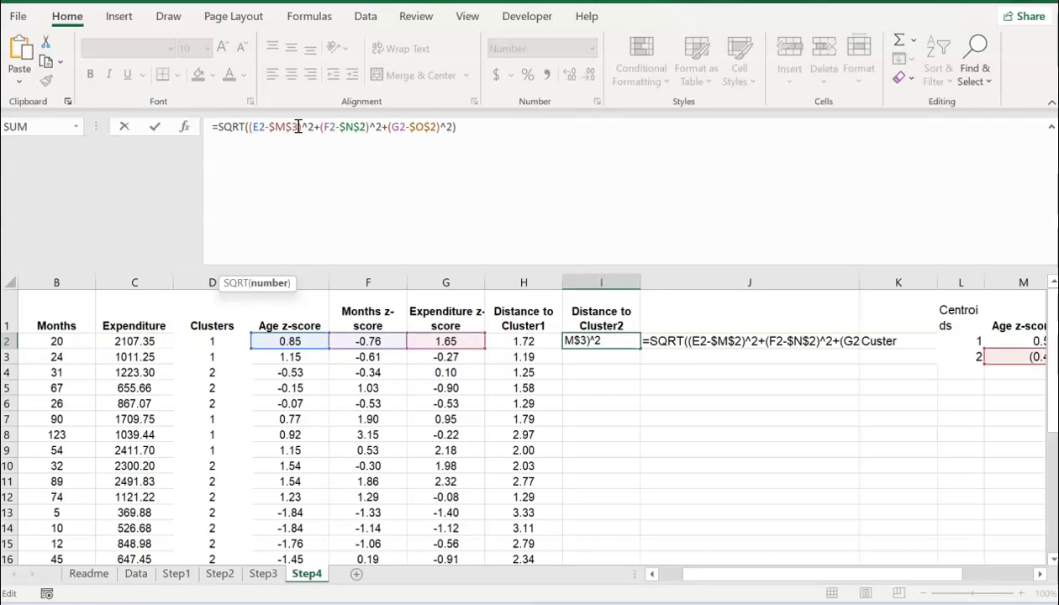
left_click(366, 128)
key("Delete")
key("Delete")
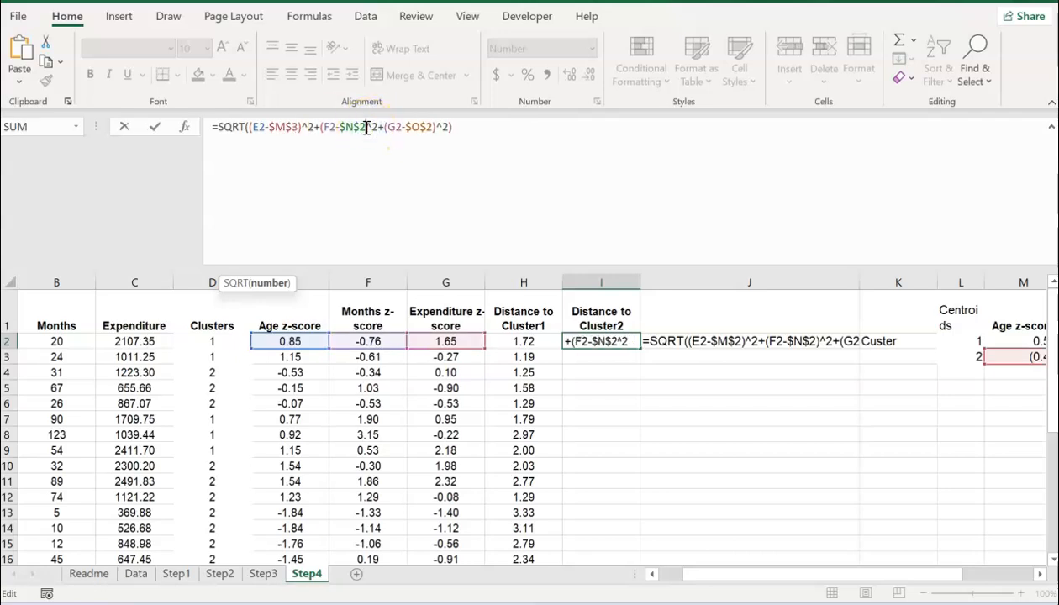
key("Delete")
key("Delete")
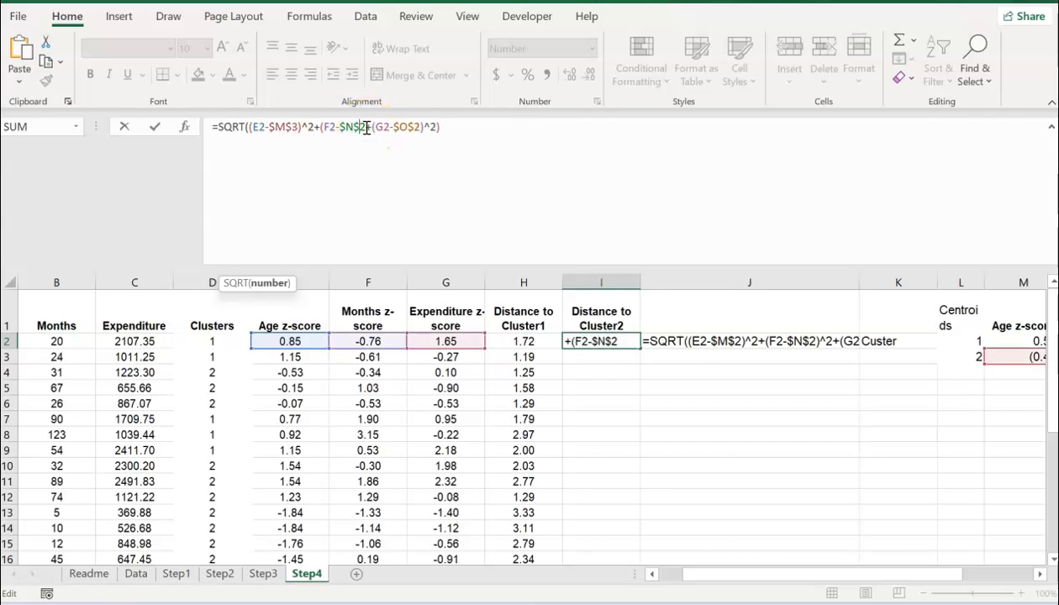
type("3")
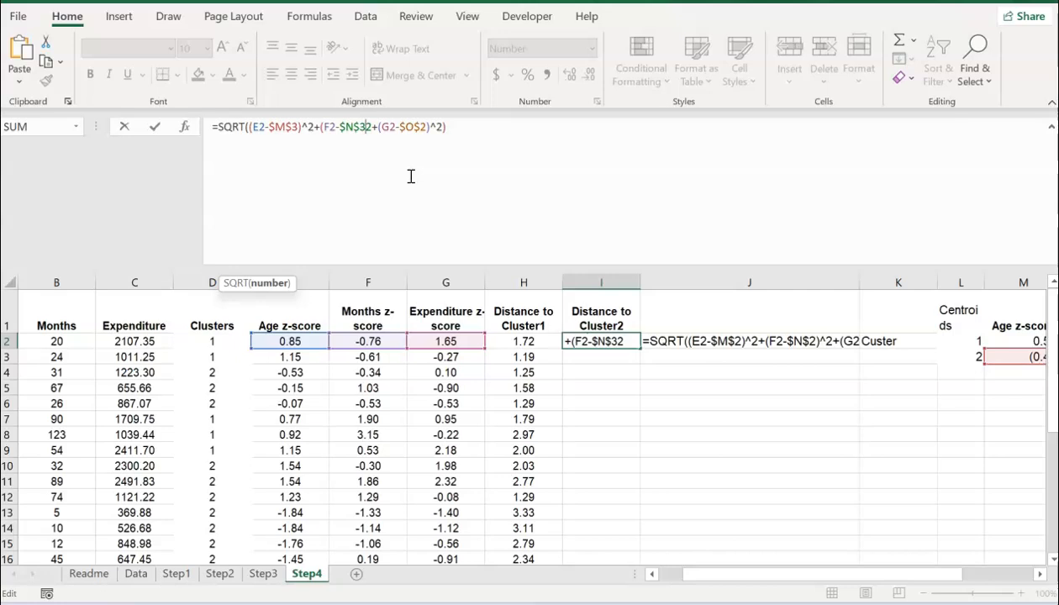
type(")^")
left_click(438, 126)
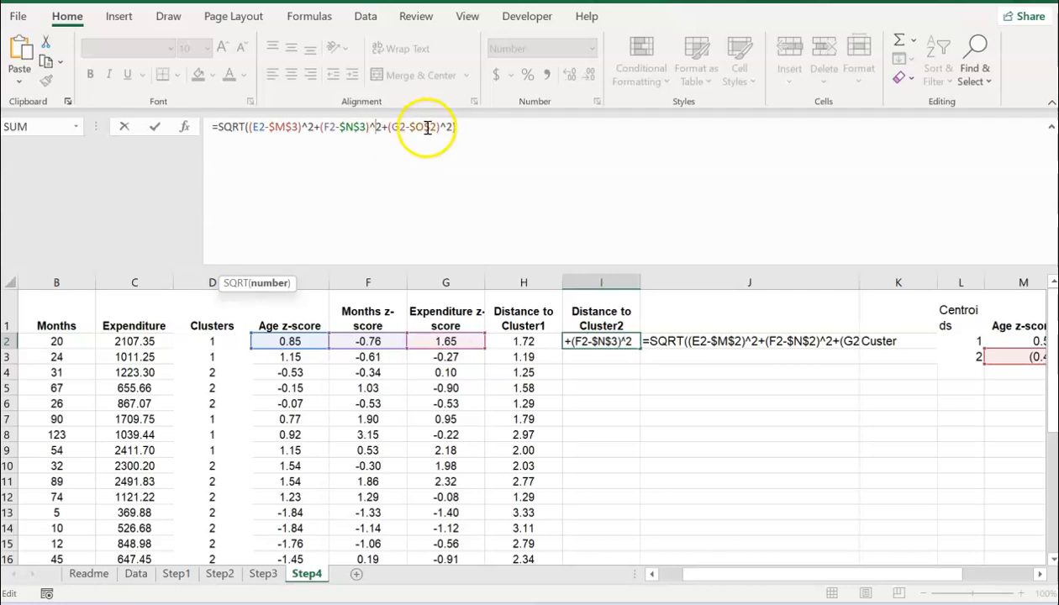
key("BackSpace")
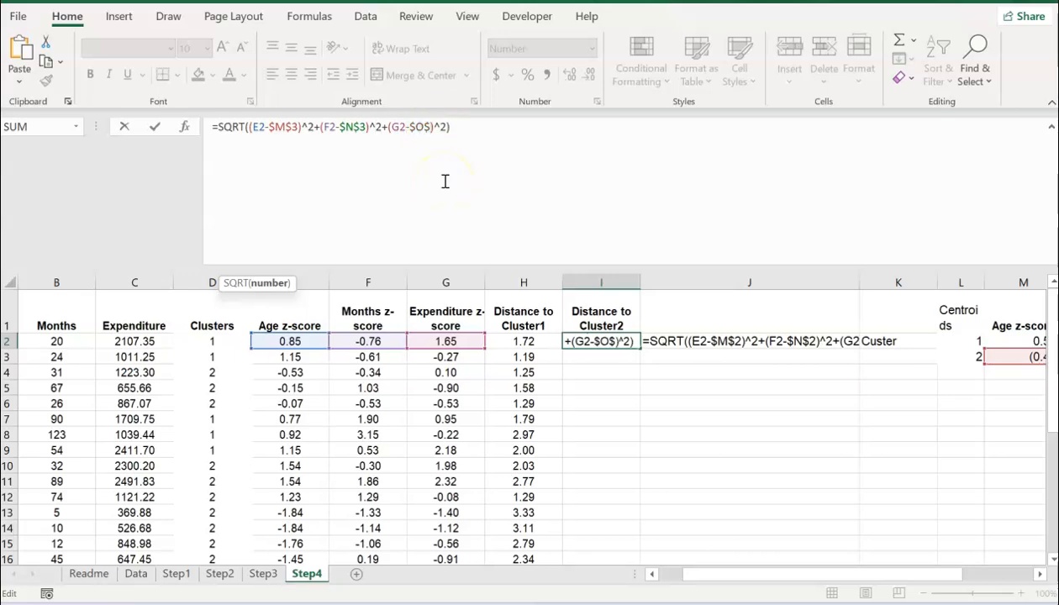
key("Return")
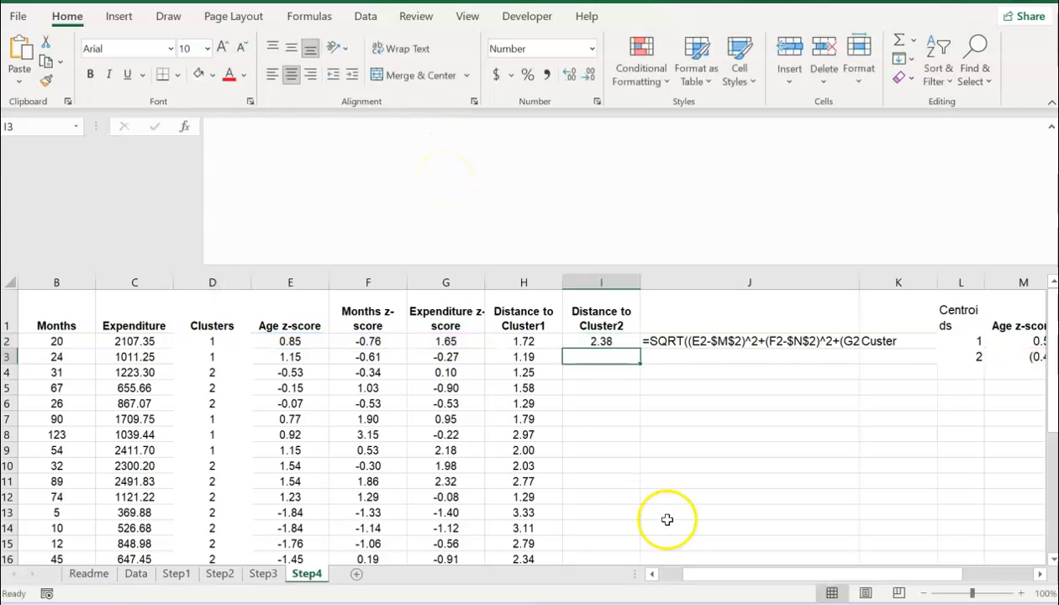
Step: Fill I2's formula down the Distance to Cluster2 column and check I4's references
left_click(603, 341)
double_click(639, 349)
left_click(603, 372)
left_click(513, 139)
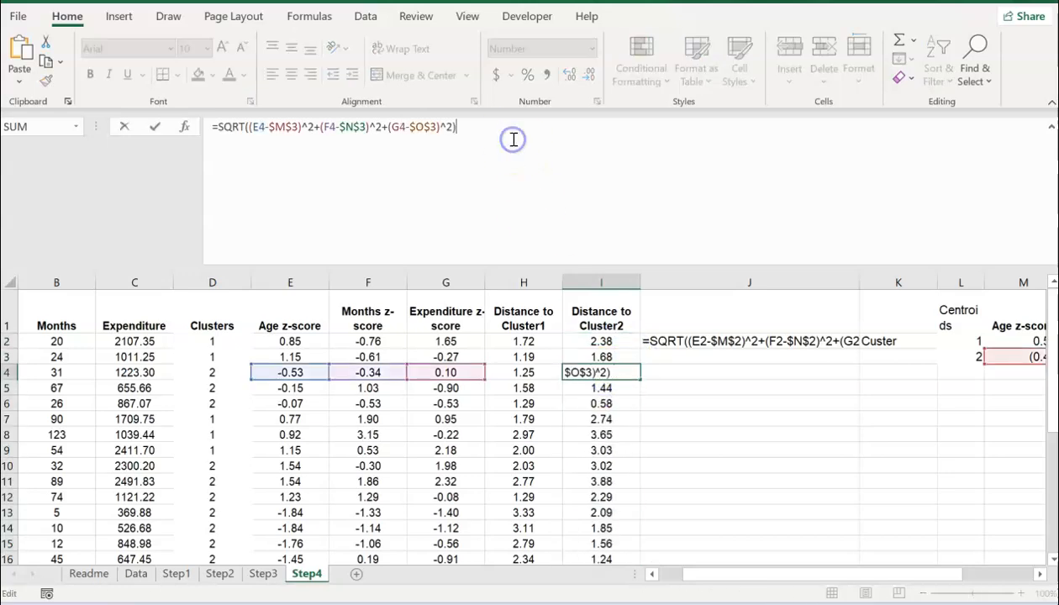
left_click(1039, 574)
left_click(1040, 574)
key("Return")
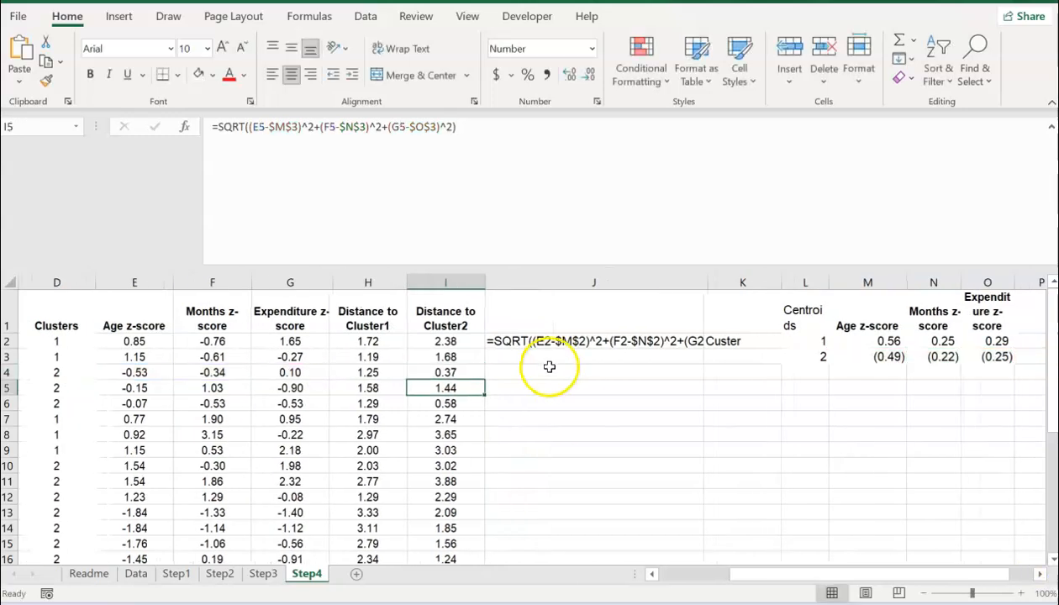
Step: Insert a new empty column at K
left_click(450, 341)
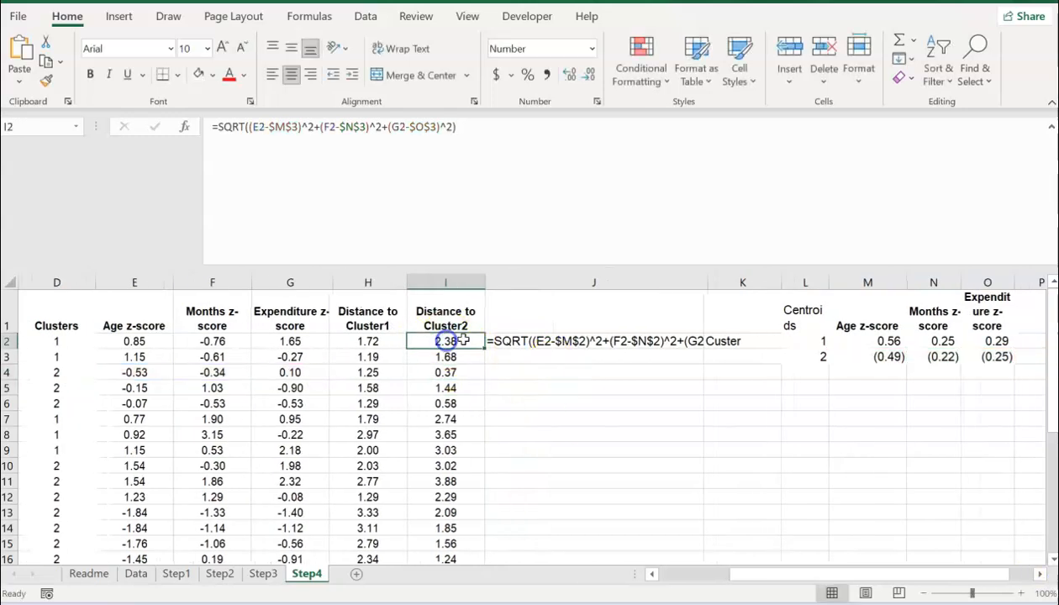
right_click(719, 280)
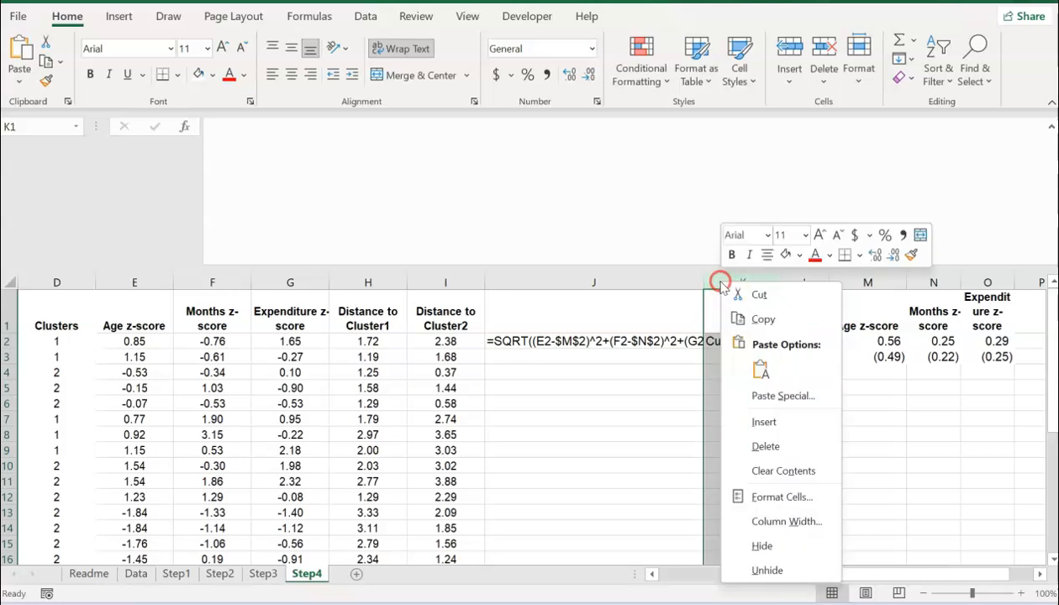
left_click(731, 419)
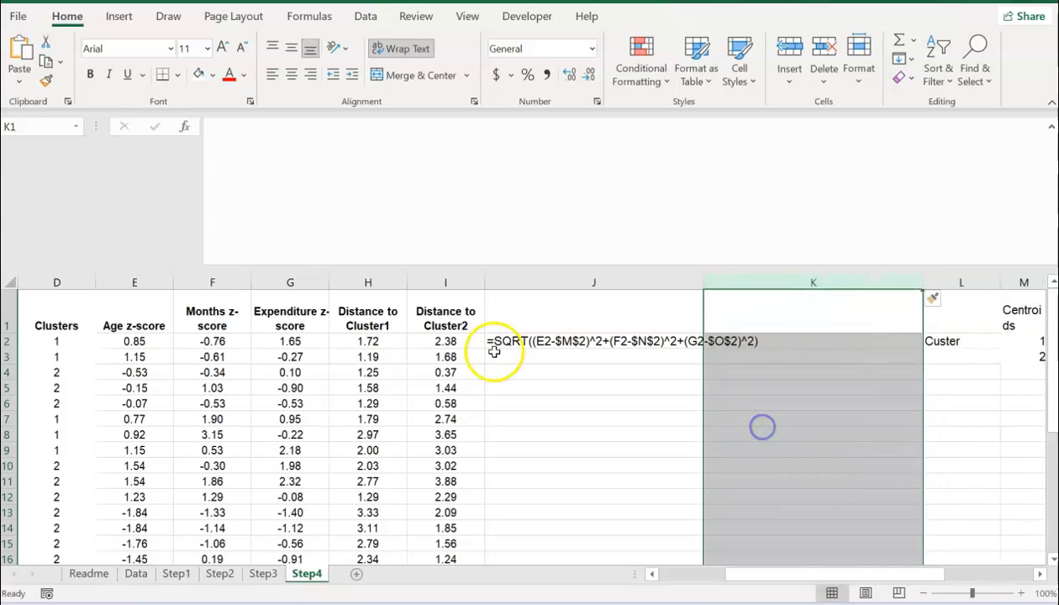
Step: Put I2's Cluster2 formula as text in K2 and widen columns J and K
left_click(428, 342)
left_click(425, 133)
left_click_drag(424, 133, 175, 143)
key("ctrl+c")
key("Escape")
key("Right")
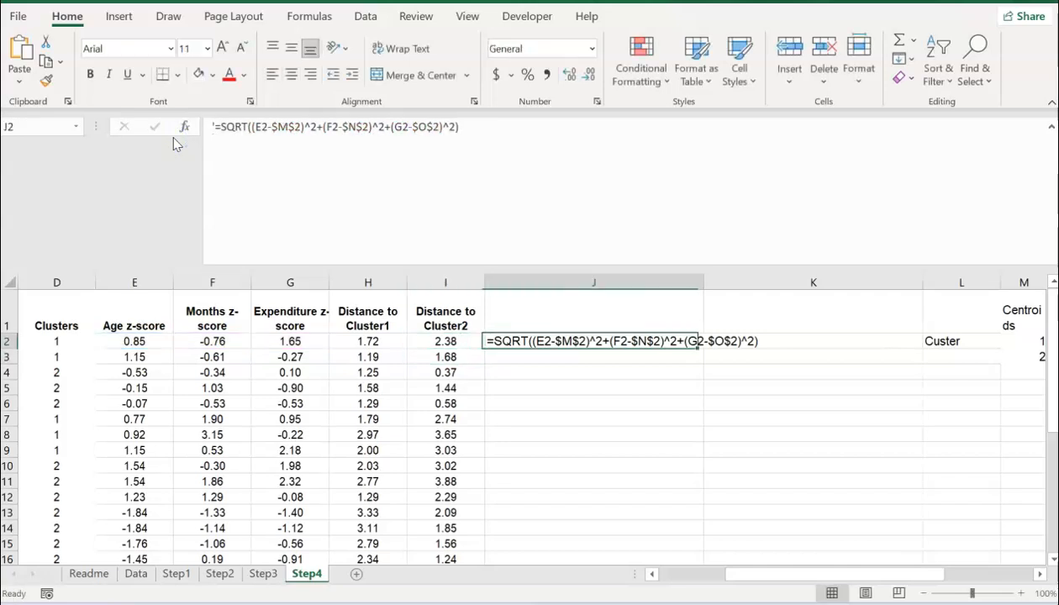
key("Right")
key("F2")
key("ctrl+v")
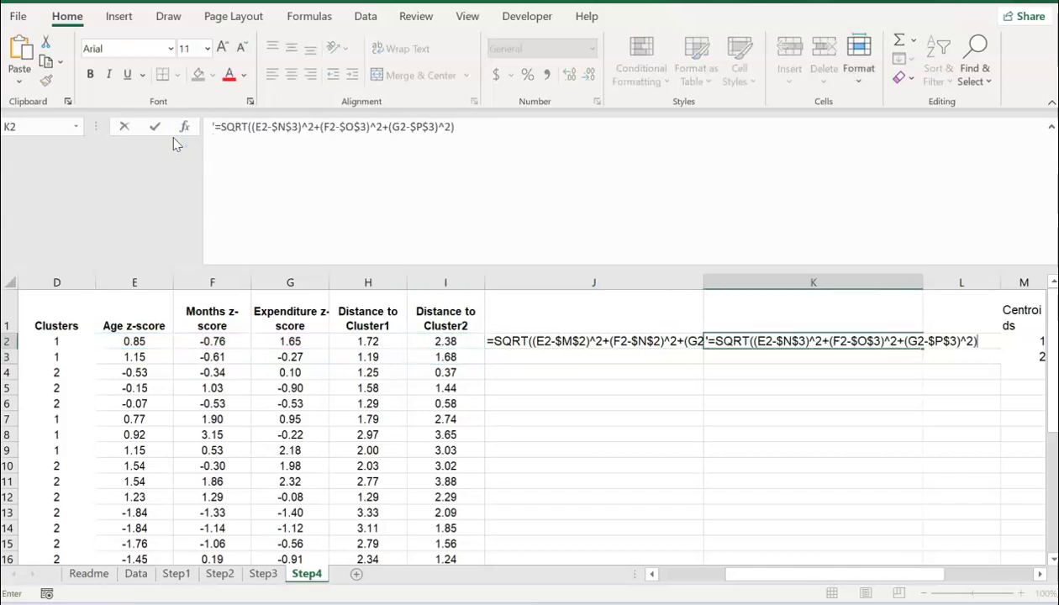
key("Return")
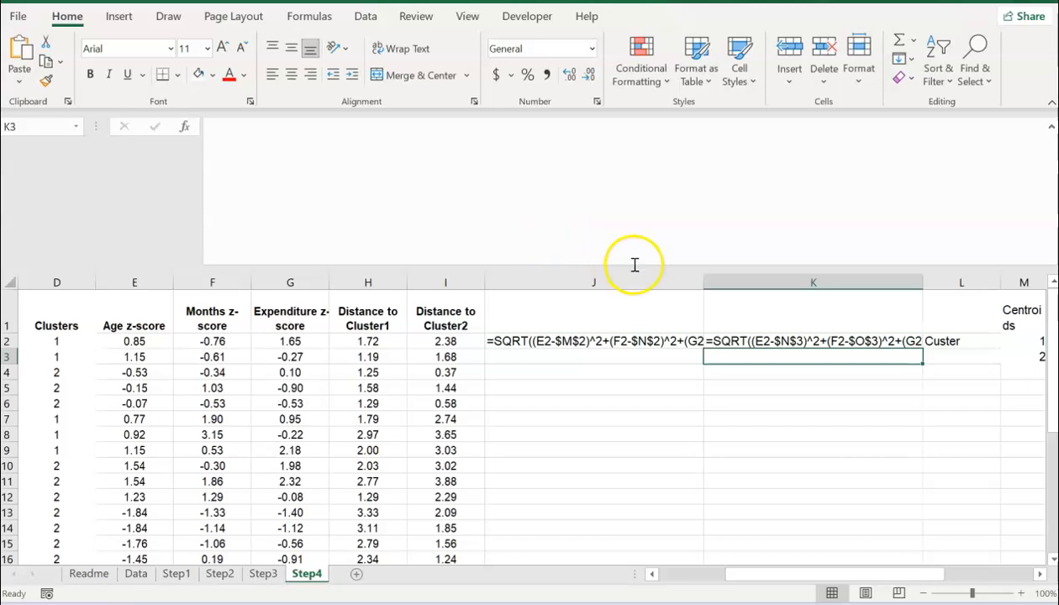
left_click_drag(705, 286, 765, 285)
left_click_drag(988, 282, 1050, 286)
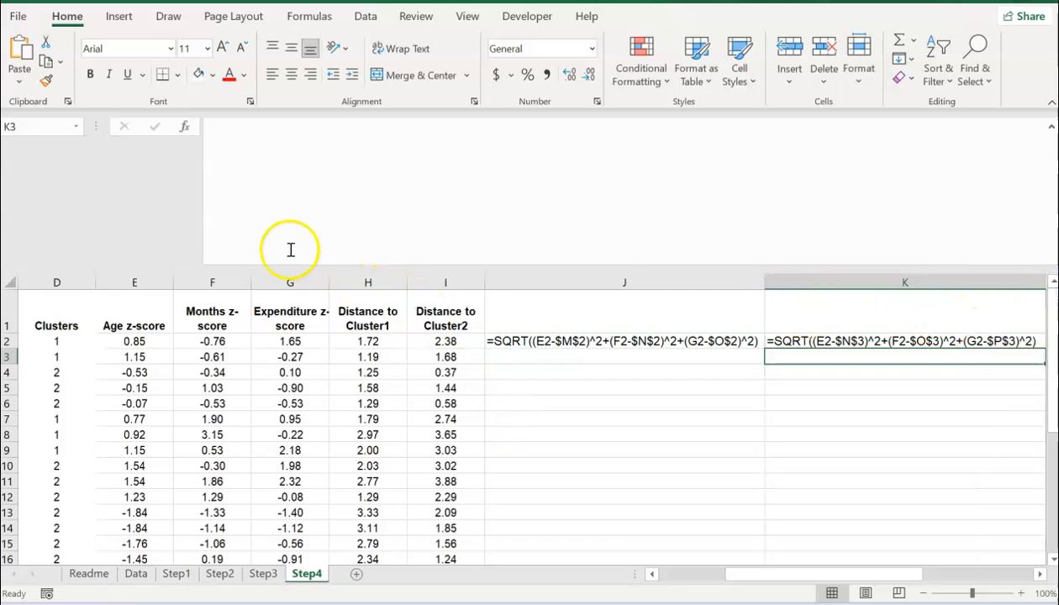
Step: Shade columns G through I tan
left_click_drag(286, 281, 426, 290)
left_click(213, 76)
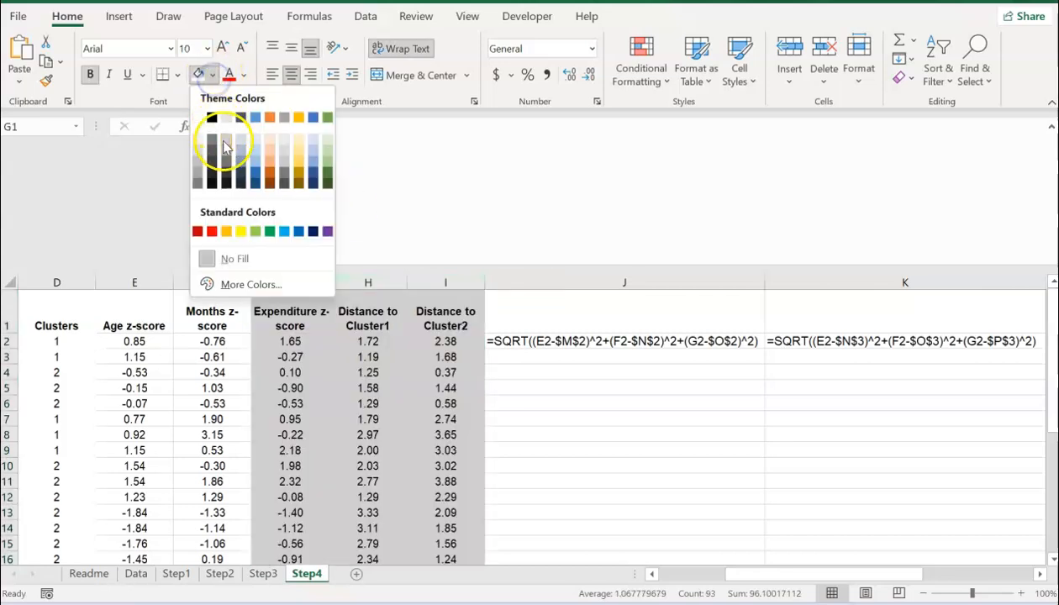
left_click(300, 139)
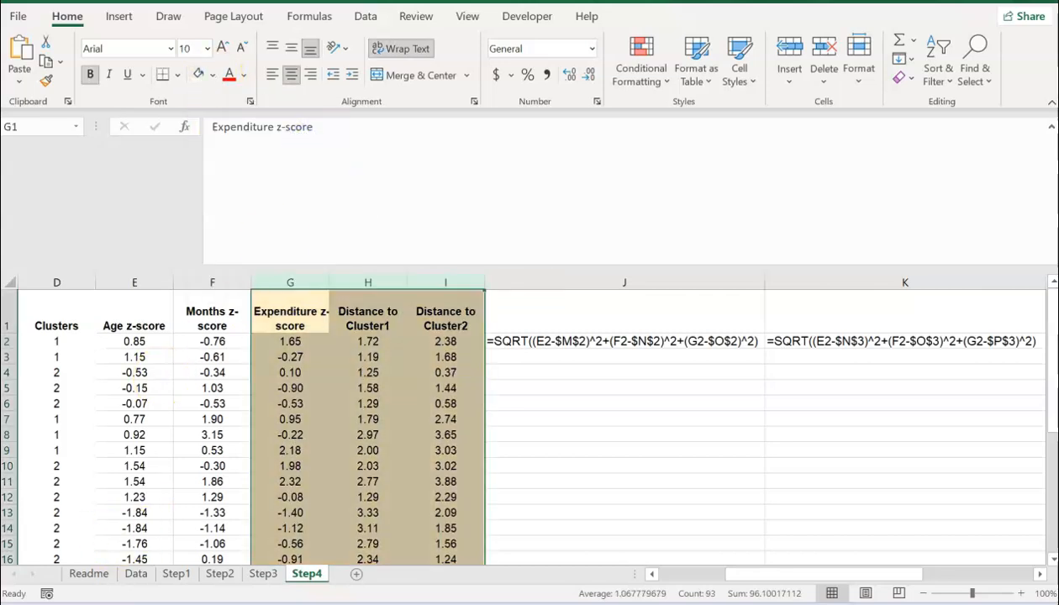